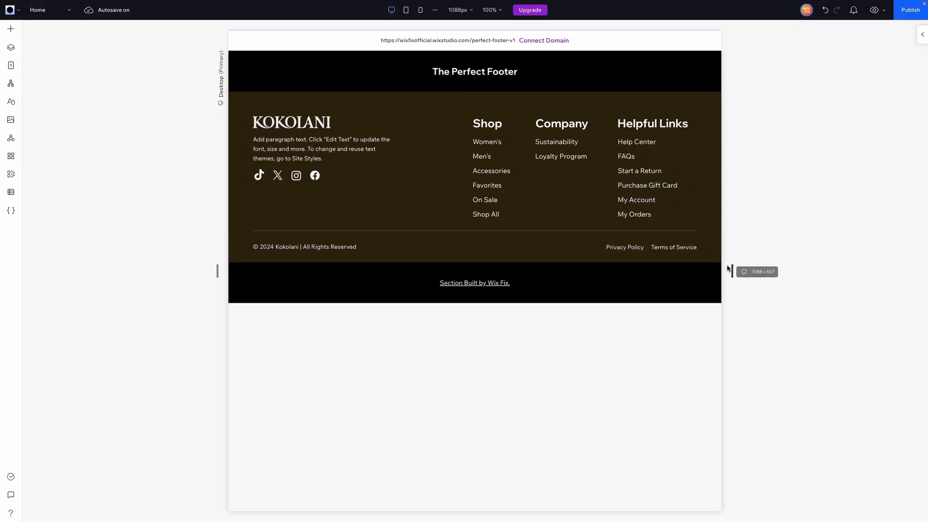
Widen the desktop canvas to 1280 px to examine how the finished footer's layout responds.
drag(730, 269, 814, 269)
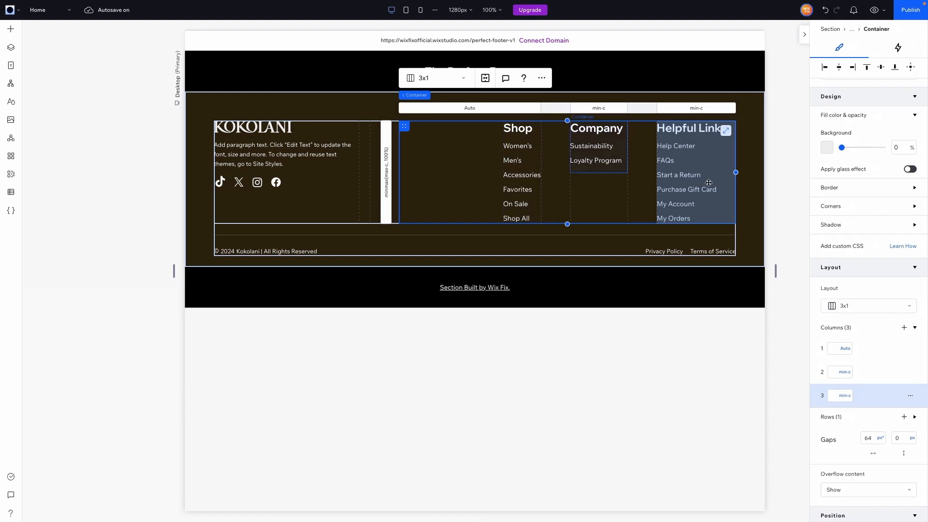
click(798, 203)
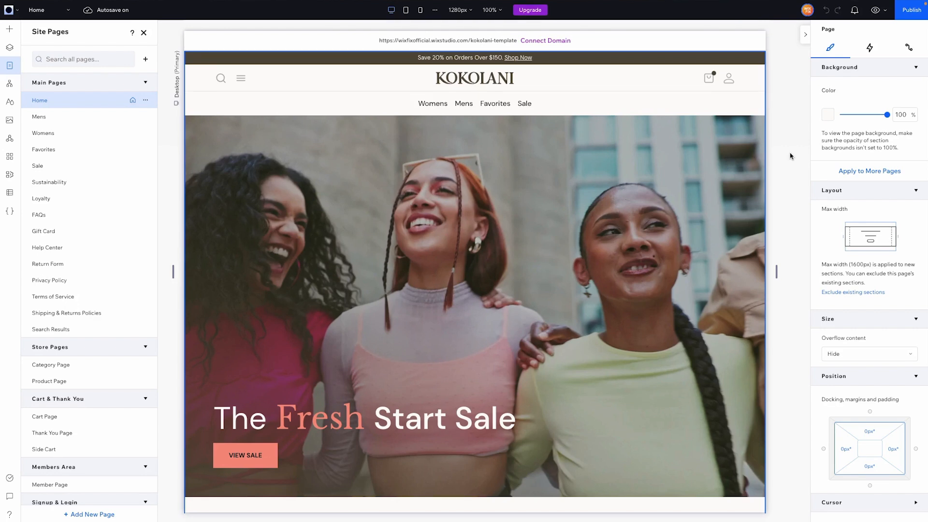
Set the height of the empty footer on the Home page to 600 px.
scroll(791, 156, down, 10)
scroll(791, 156, down, 15)
scroll(790, 156, down, 10)
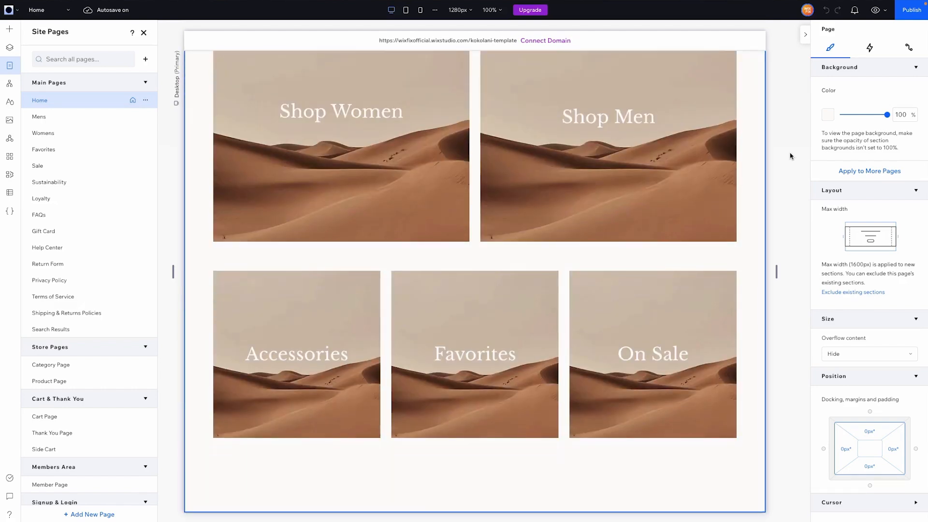
click(223, 490)
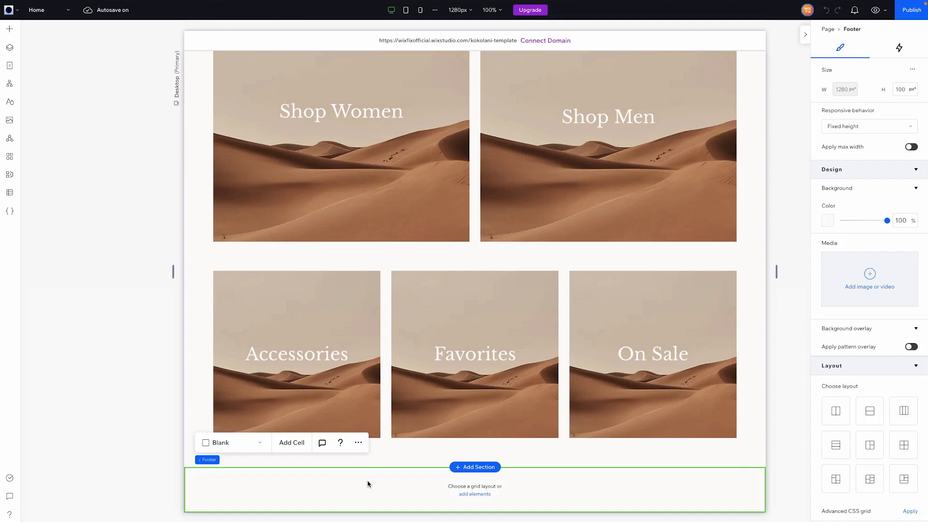
click(900, 89)
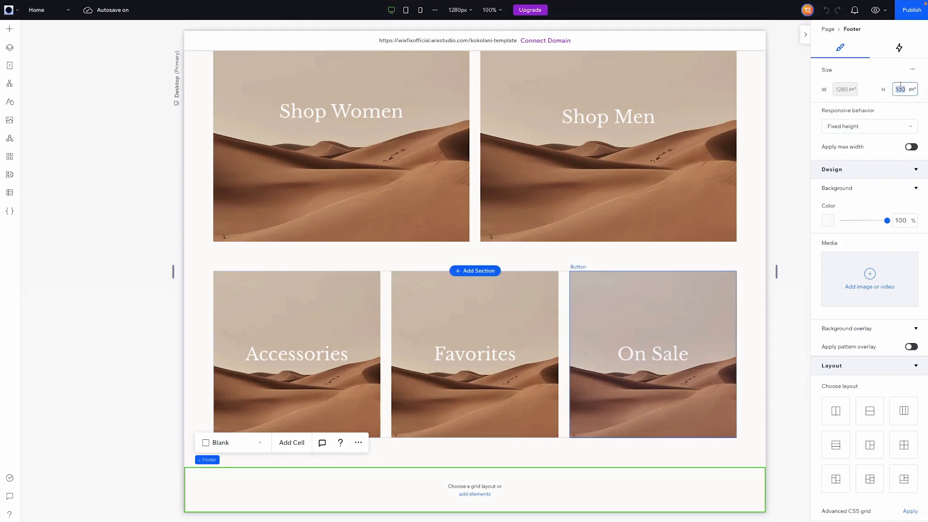
key(Return)
scroll(529, 190, down, 5)
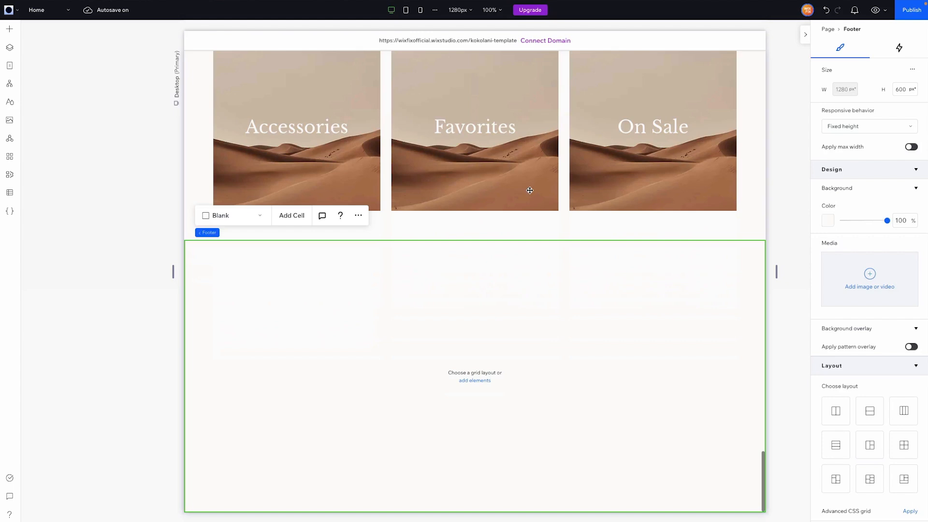
Add a container to the footer and stretch it to fill the whole footer area.
click(15, 32)
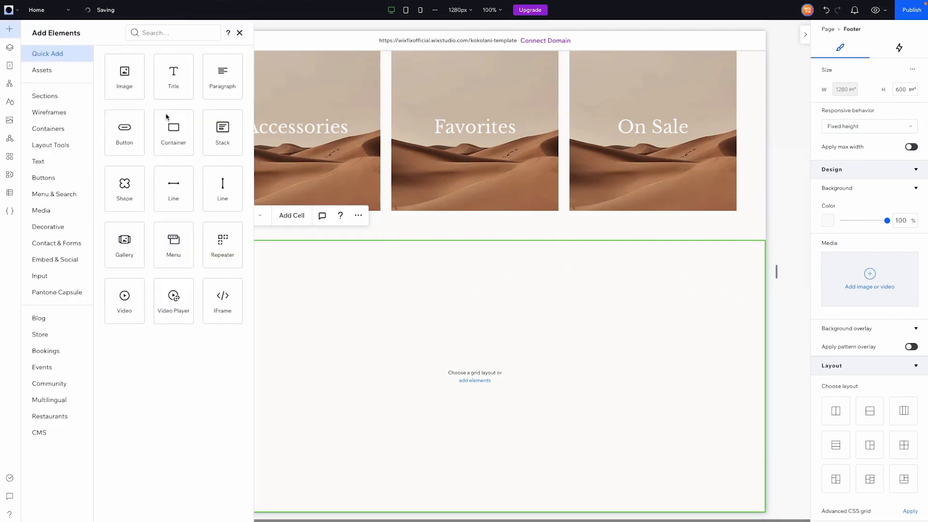
drag(174, 135, 507, 364)
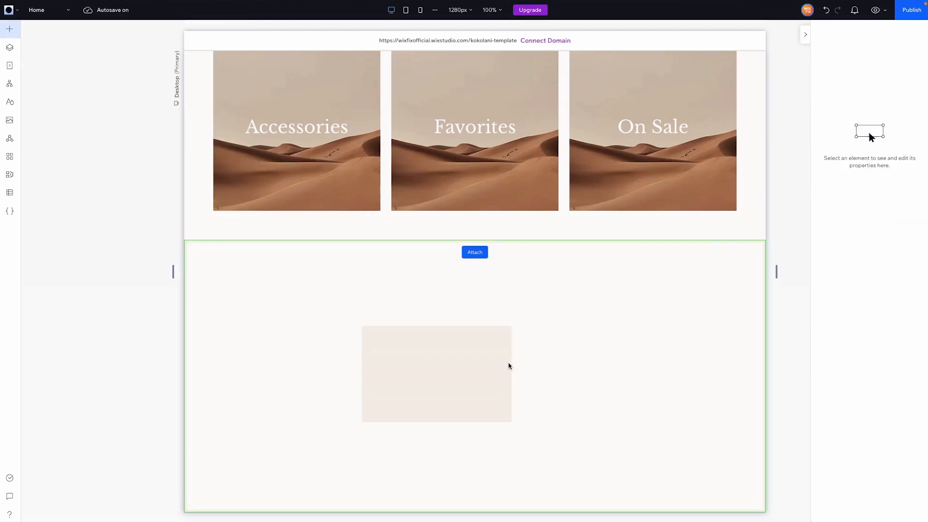
click(502, 337)
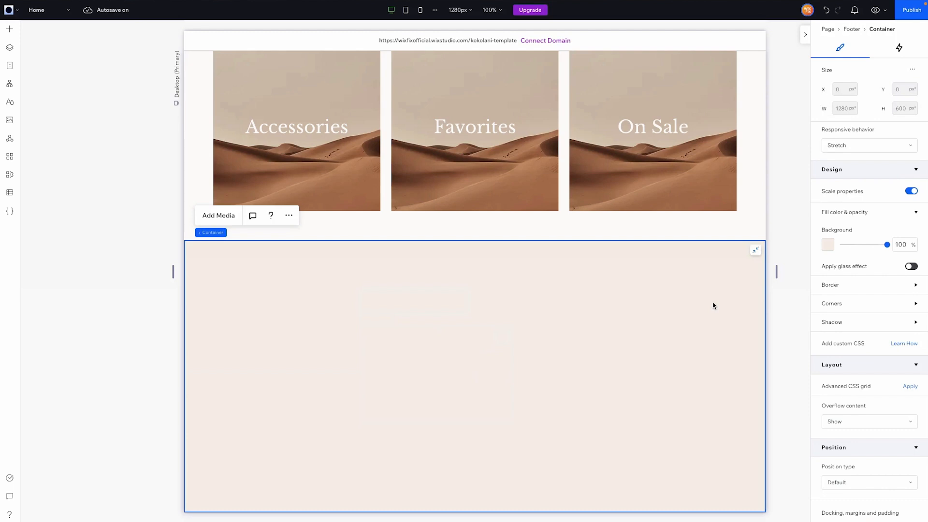
Fill the stretched footer container with the dark brown theme colour, Color 7, matching the header's announcement bar.
click(830, 245)
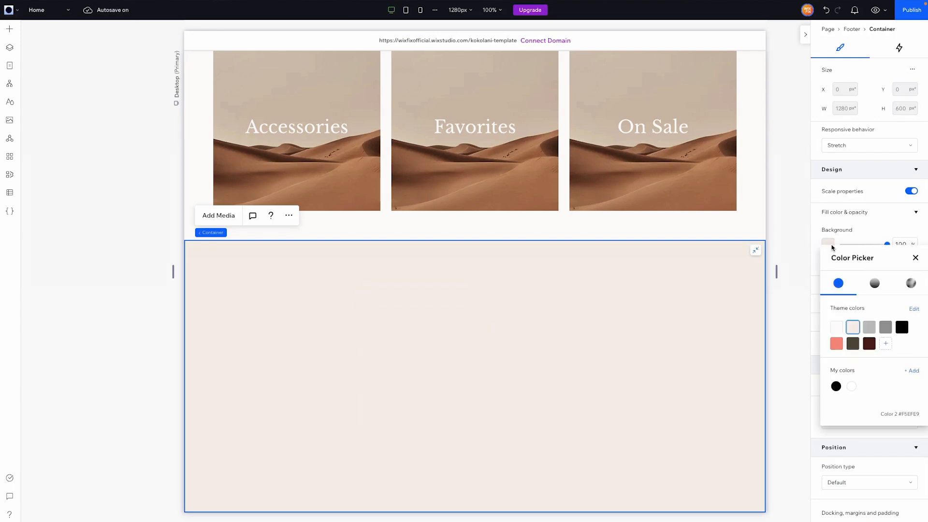
click(804, 256)
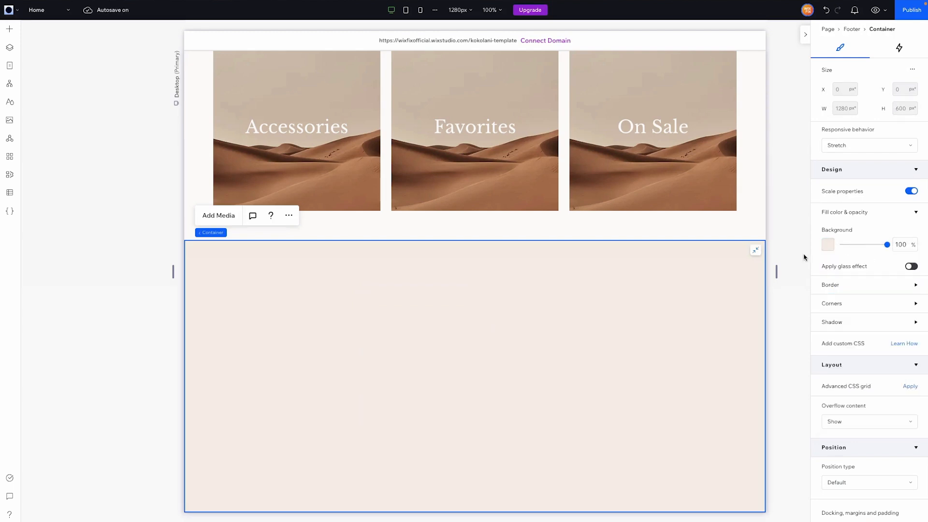
click(828, 246)
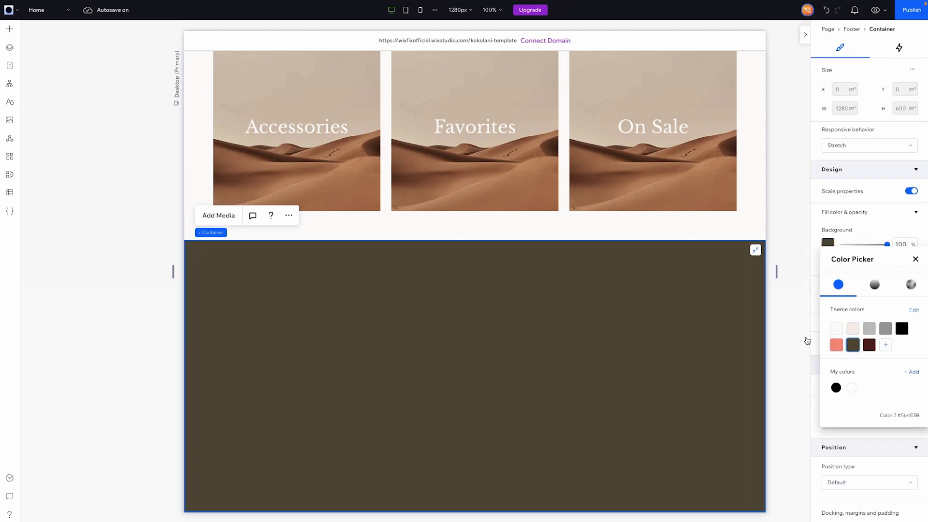
click(853, 345)
scroll(785, 348, up, 15)
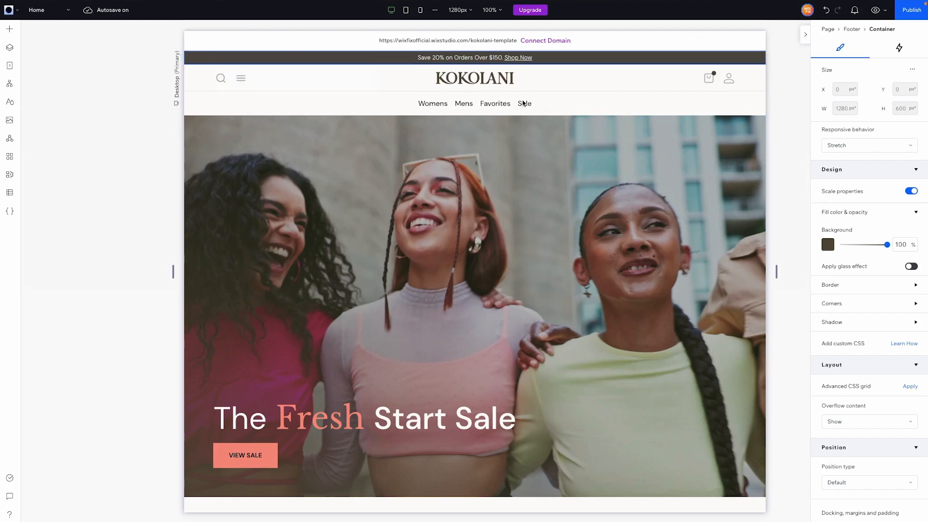
scroll(485, 191, down, 15)
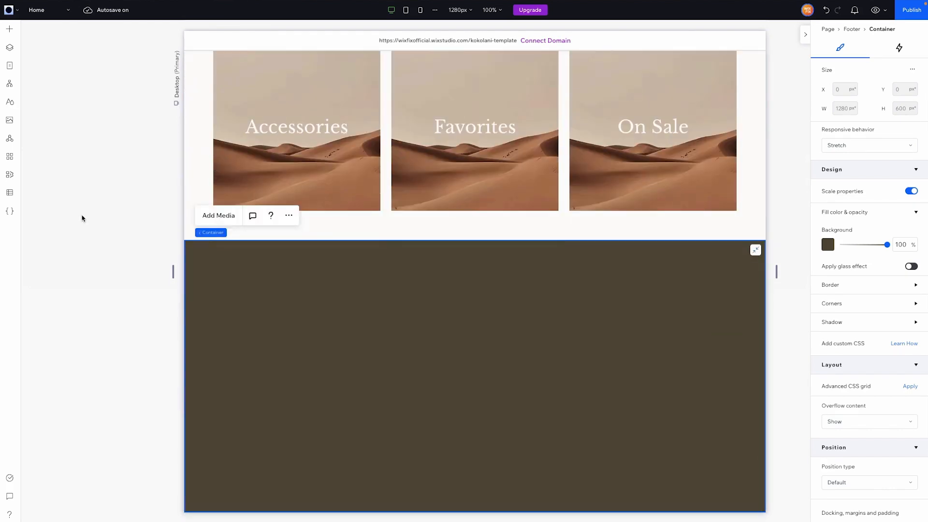
Add a second container inside the brown footer container and apply an advanced CSS grid to it.
drag(172, 124, 538, 353)
click(483, 381)
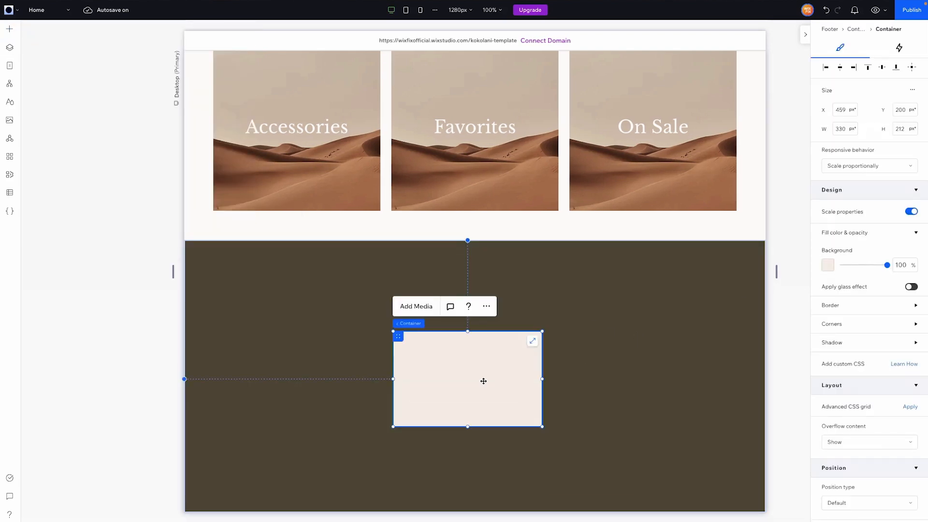
click(909, 408)
scroll(848, 394, down, 3)
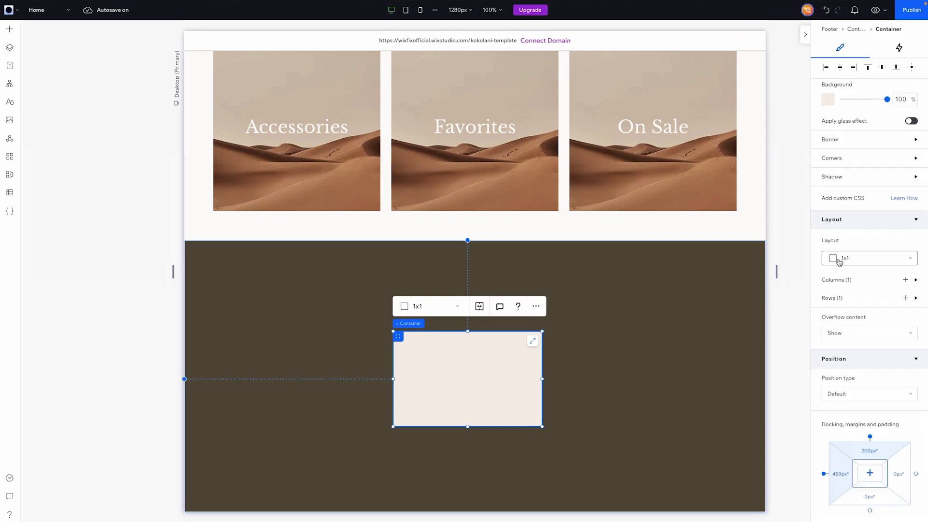
Give the inner container a 1x3 grid layout with a 24 px vertical gap.
click(839, 259)
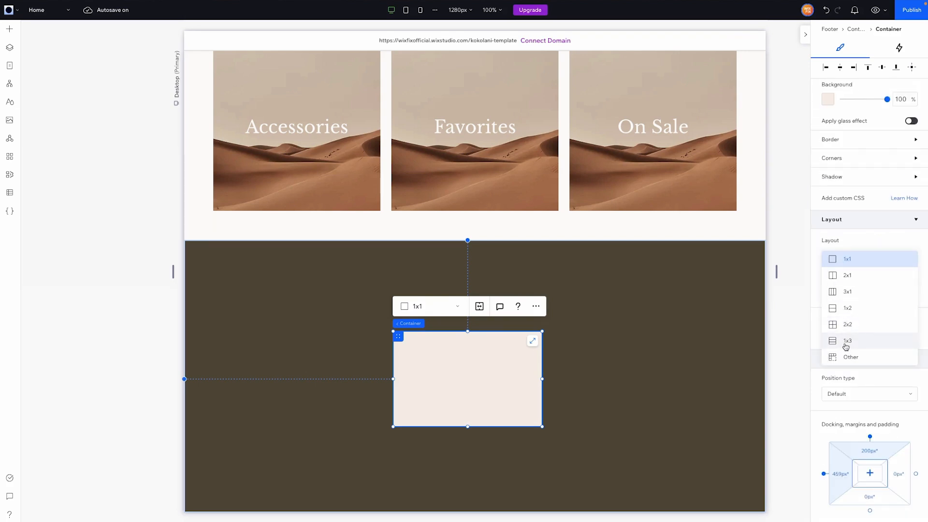
click(846, 346)
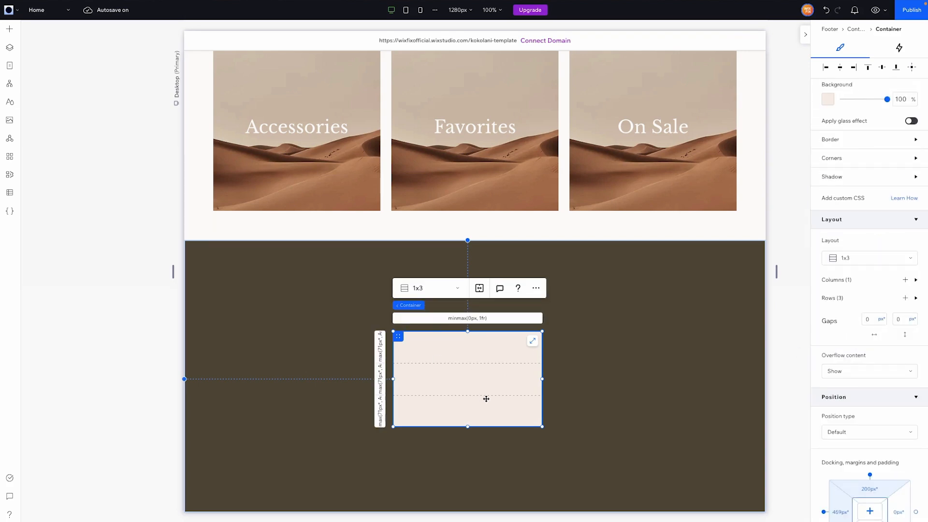
click(898, 319)
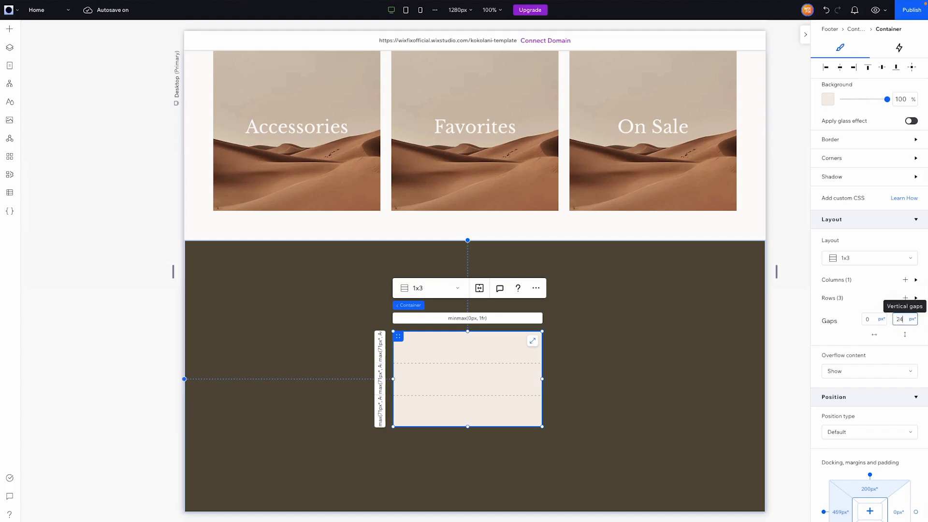
key(Return)
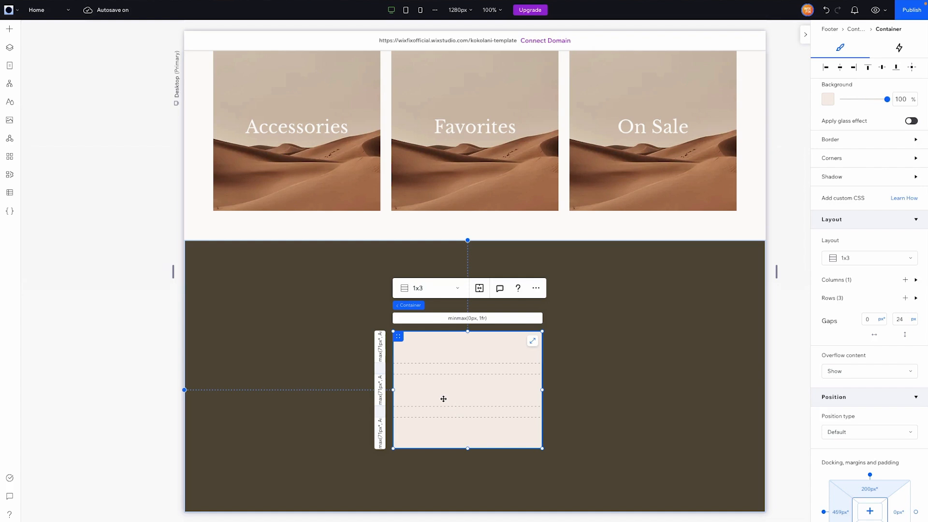
Stretch the grid container across its parent with 5% top and side margins and a 24 px bottom margin.
click(533, 343)
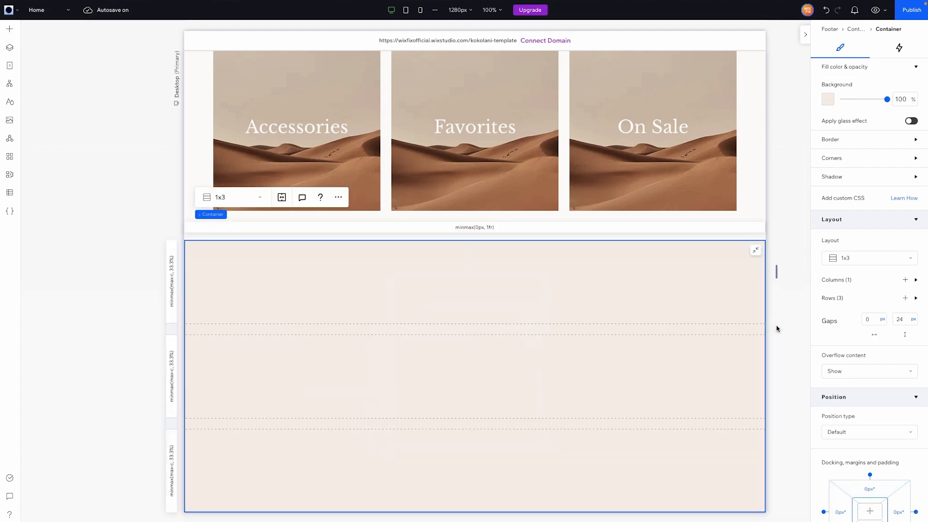
scroll(870, 416, down, 2)
click(870, 416)
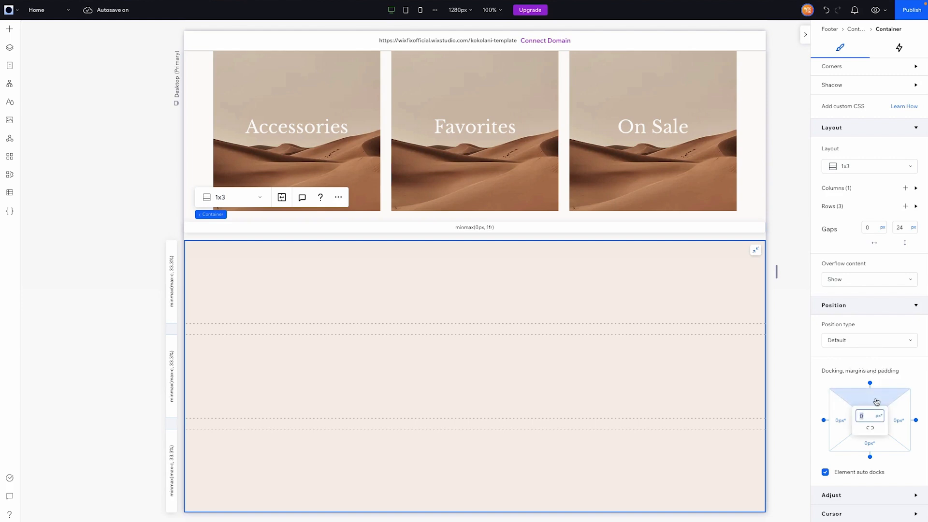
text(5%)
key(Return)
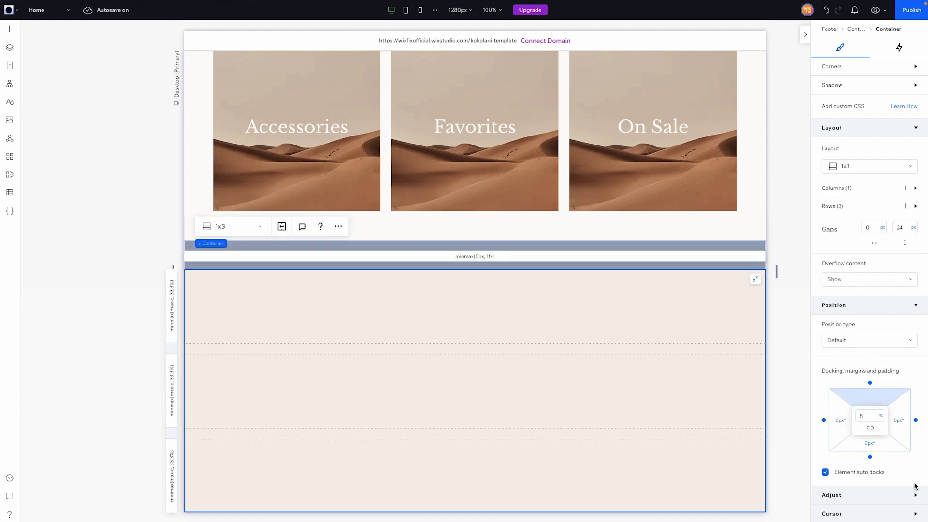
click(870, 428)
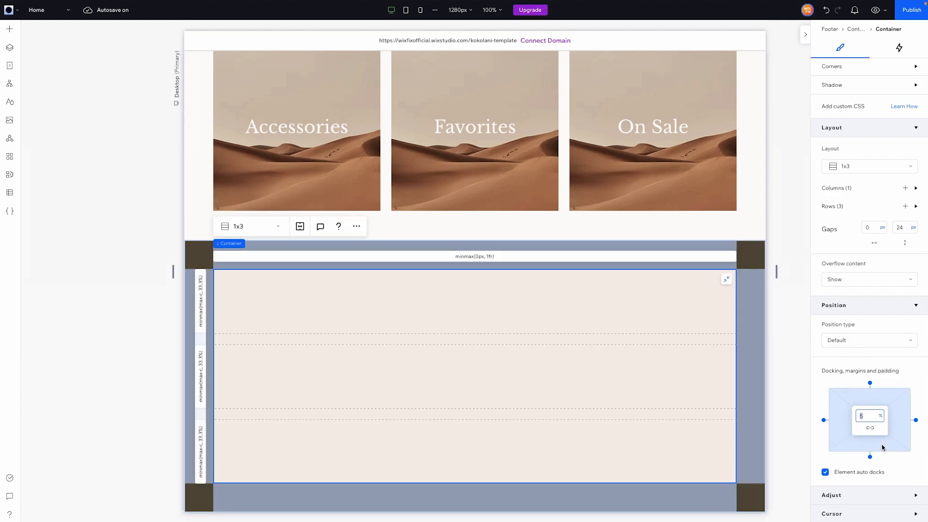
text(24)
key(Return)
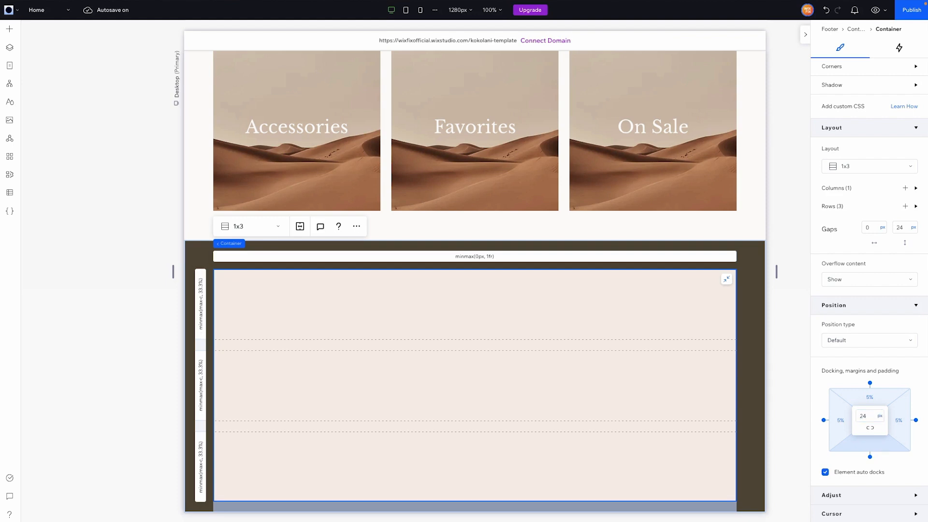
Set the grid container's background opacity to 0%.
scroll(857, 242, up, 5)
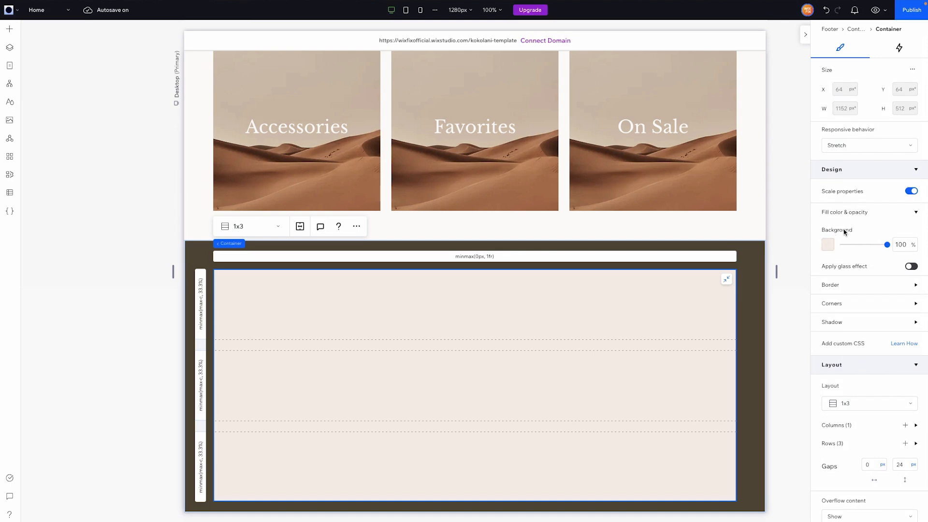
click(901, 245)
text(0)
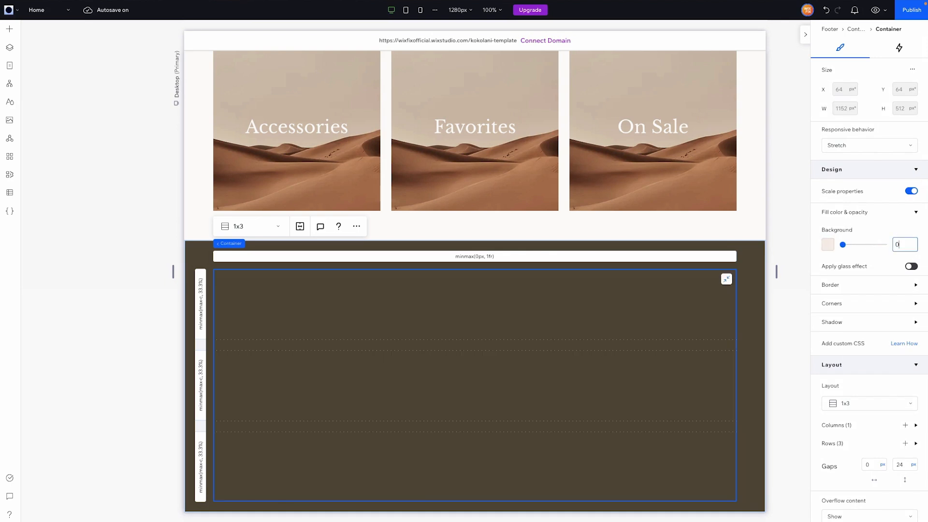
Add a horizontal line to the middle row of the footer grid.
click(10, 36)
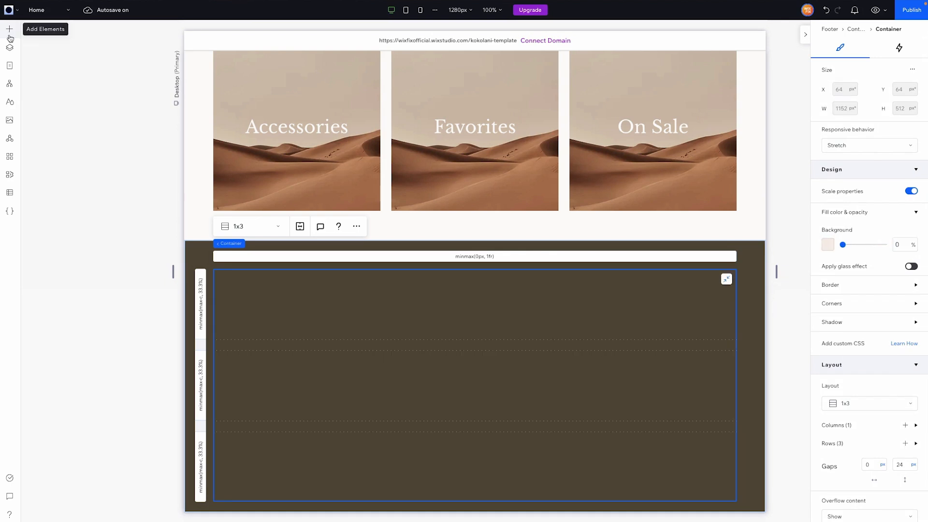
click(10, 37)
drag(173, 200, 449, 378)
drag(541, 382, 541, 382)
Style the divider line with the off-white theme colour Color 1, 1 px line width and 20% opacity.
click(828, 269)
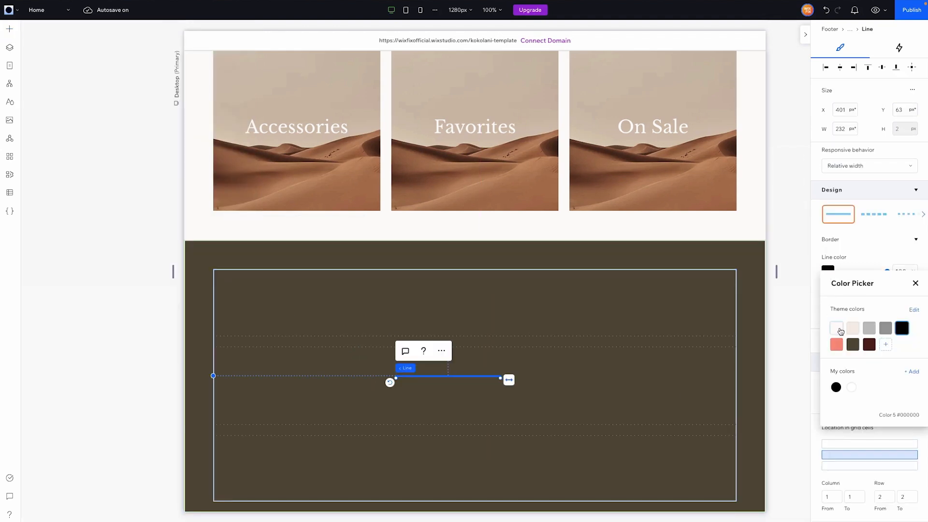
click(836, 328)
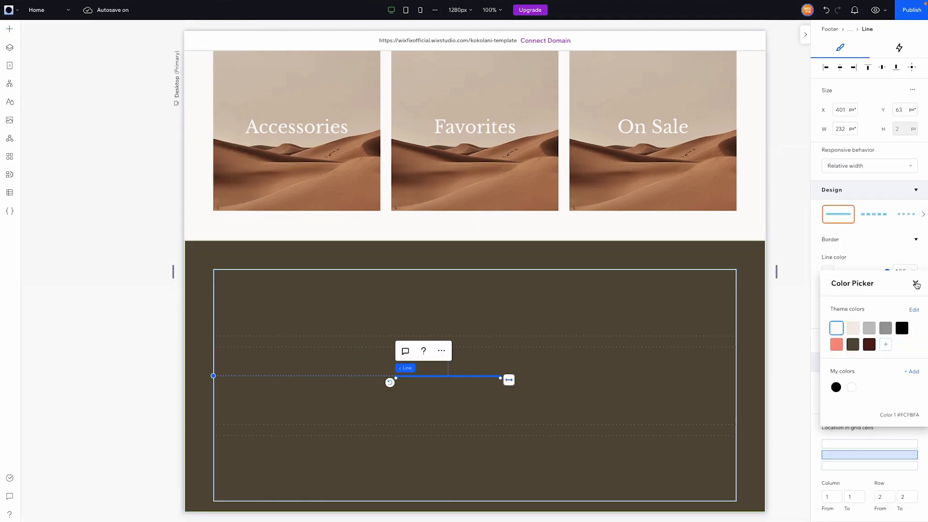
click(916, 284)
click(905, 314)
text(1)
click(904, 272)
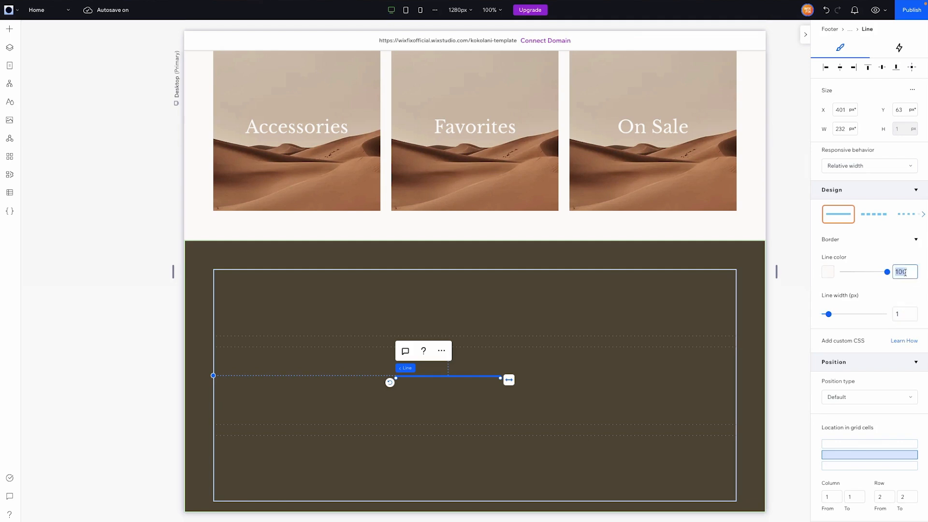
text(20)
Align the divider line to the centre of its grid cell and stretch it across the full width.
scroll(871, 196, down, 3)
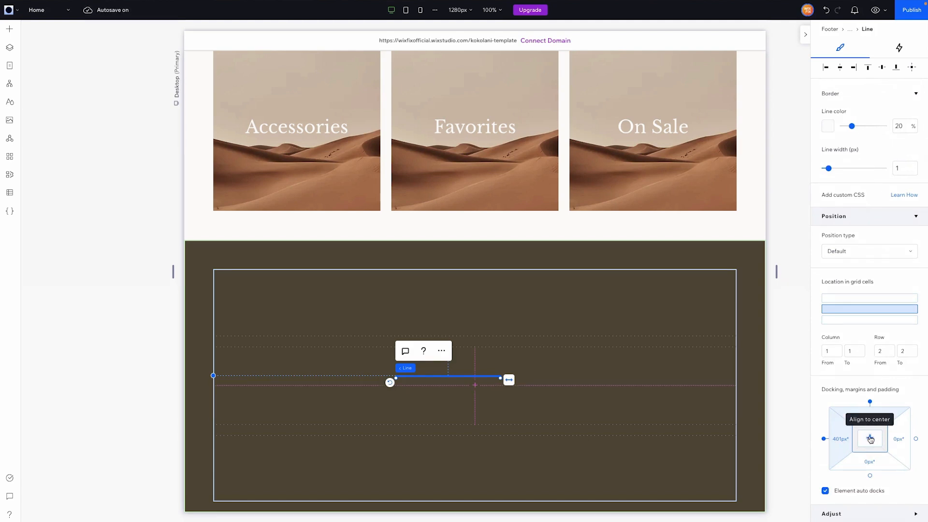
click(870, 438)
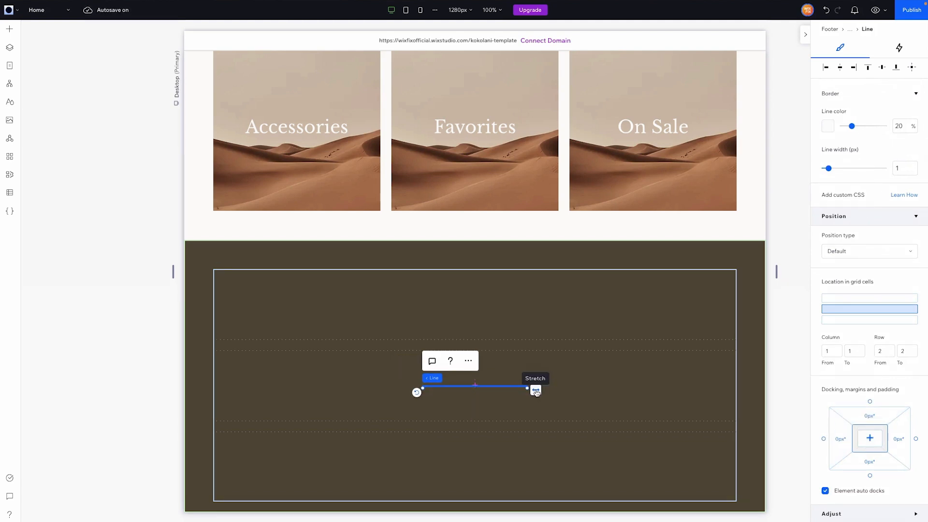
click(536, 391)
click(631, 410)
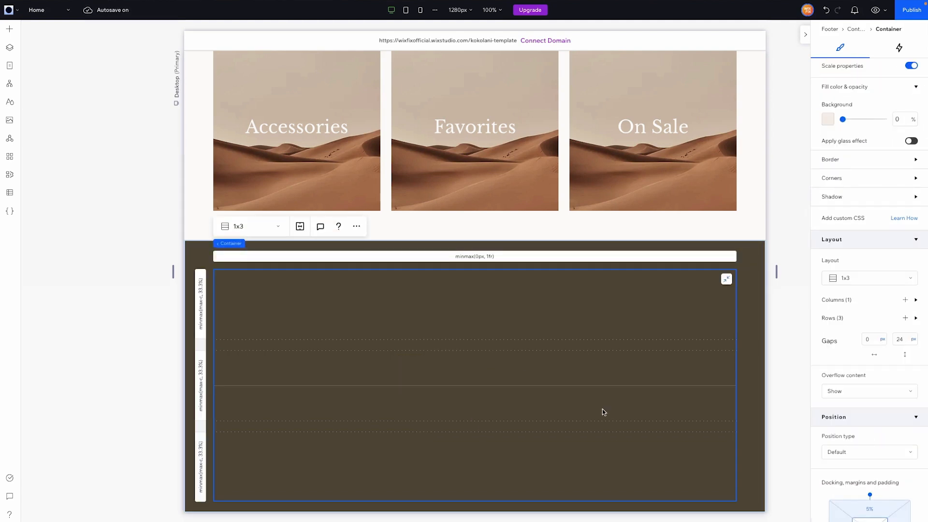
Set the height of the footer grid's middle row, which holds the divider line, to Min content.
click(201, 384)
click(839, 363)
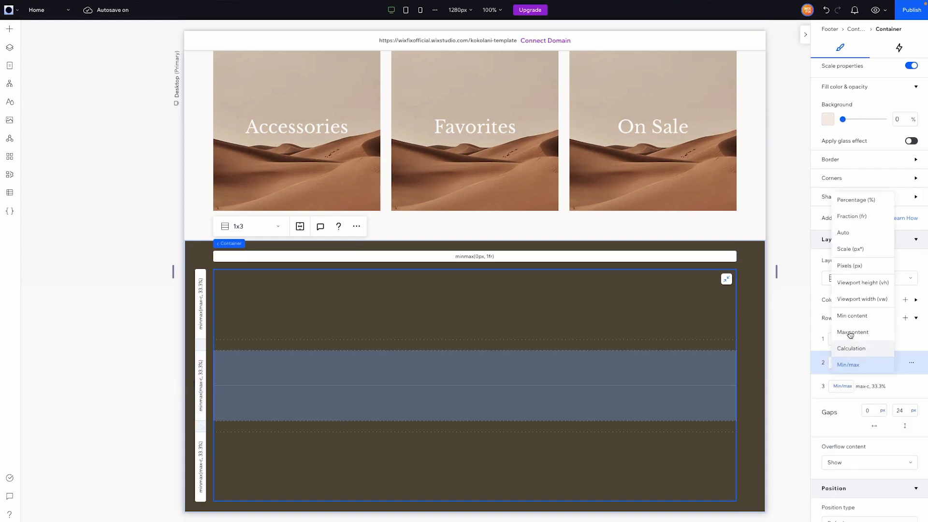
click(851, 316)
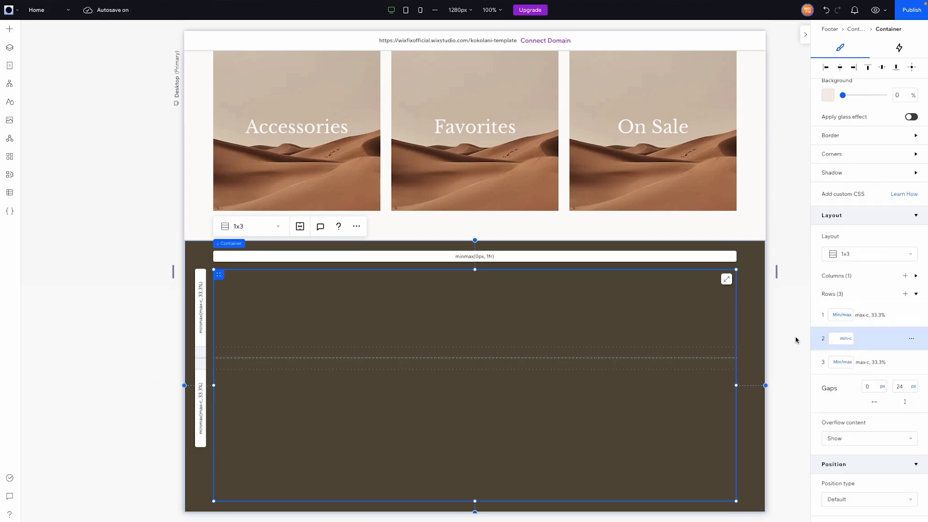
click(786, 334)
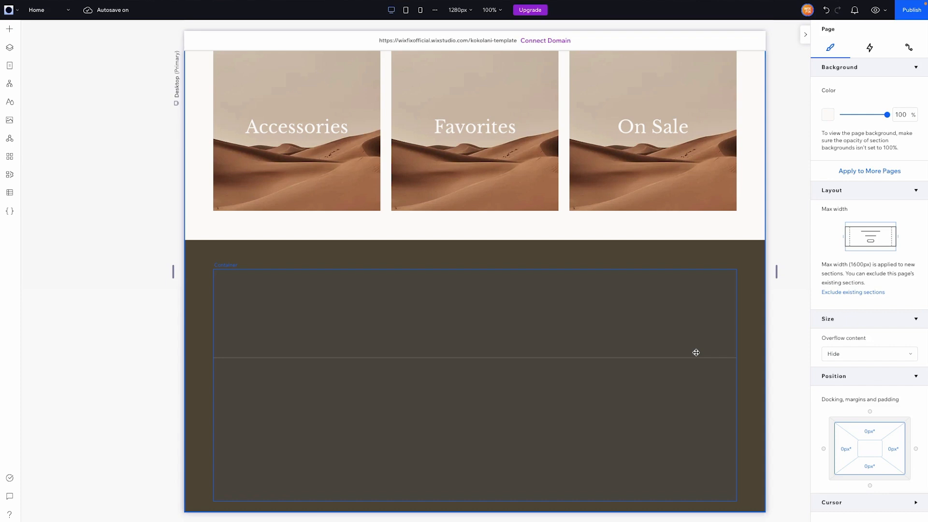
Add a new container to the bottom row of the footer grid and stretch it to fill the cell.
click(302, 380)
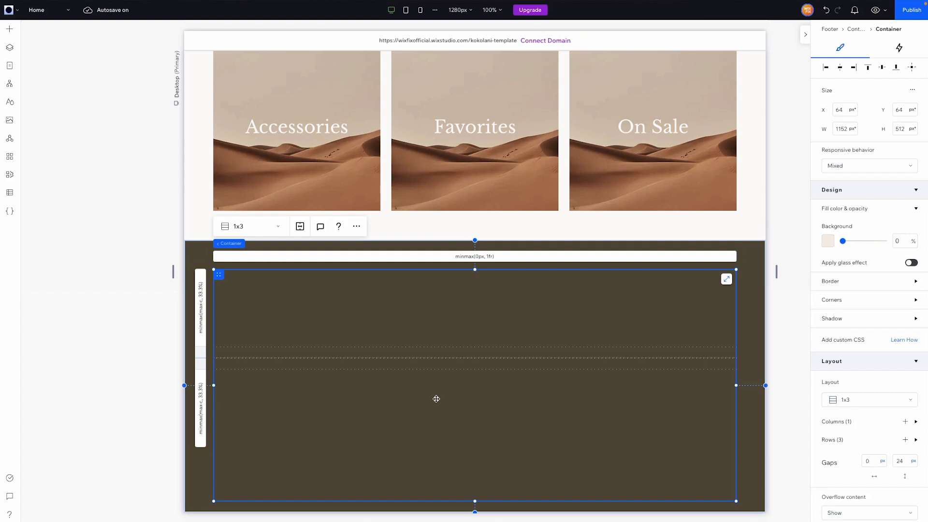
click(9, 28)
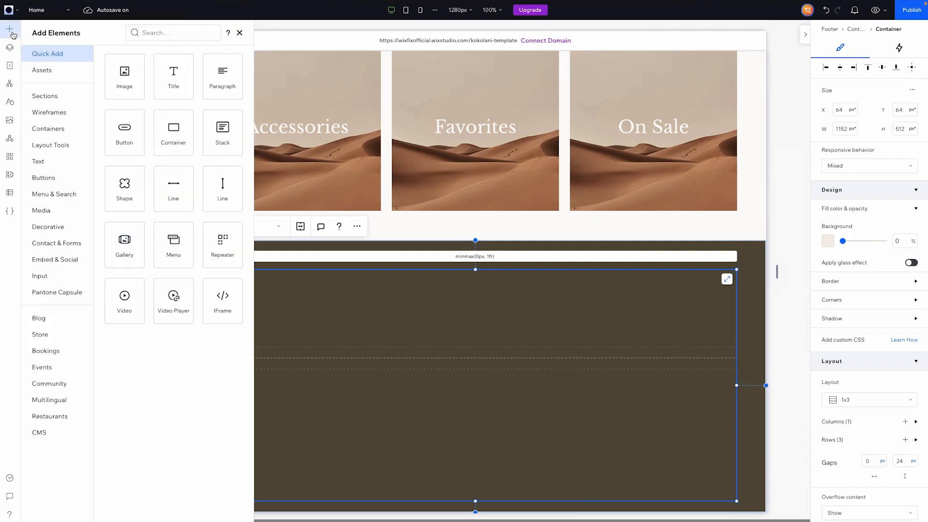
drag(173, 136, 520, 414)
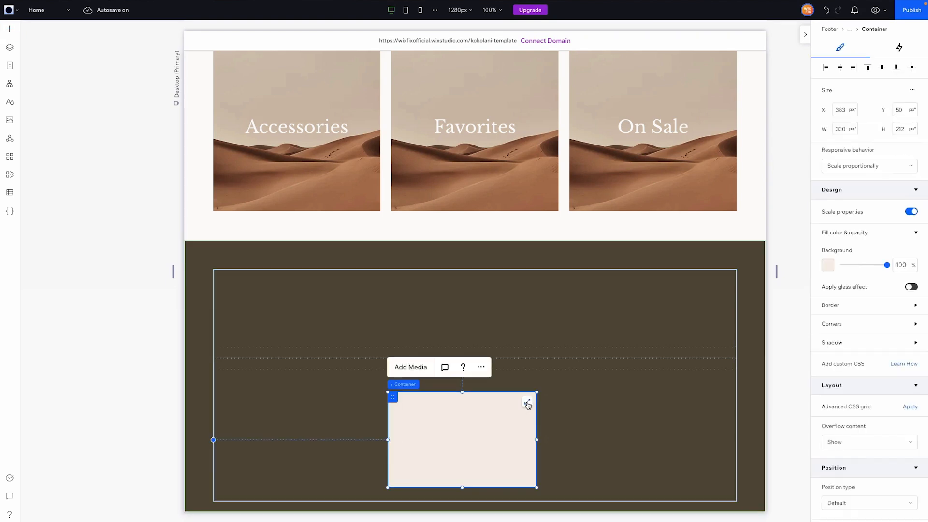
click(527, 405)
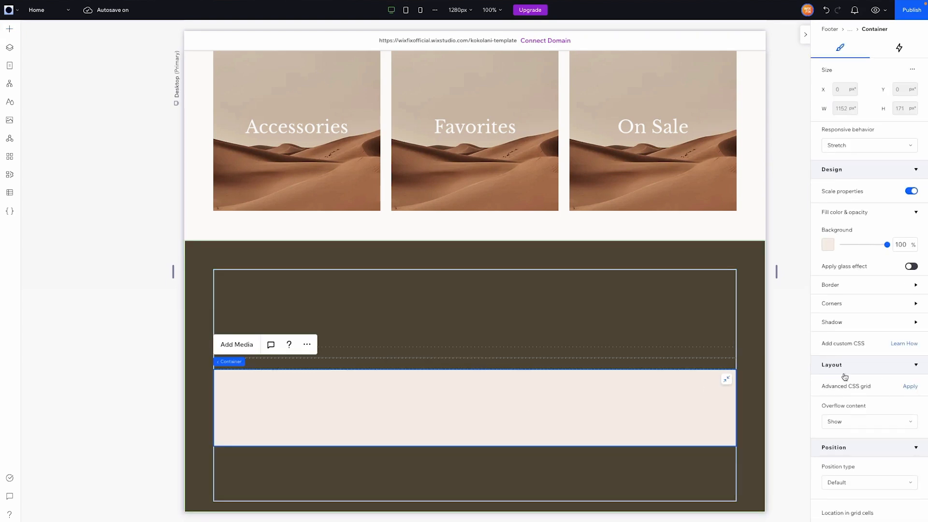
Apply an advanced CSS grid with a 2x1 layout to the bottom-row container.
click(910, 386)
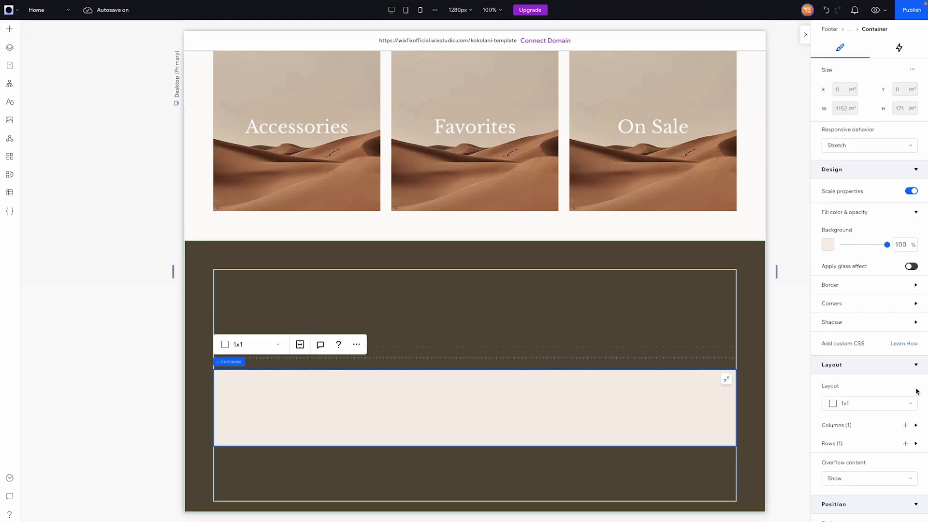
click(877, 406)
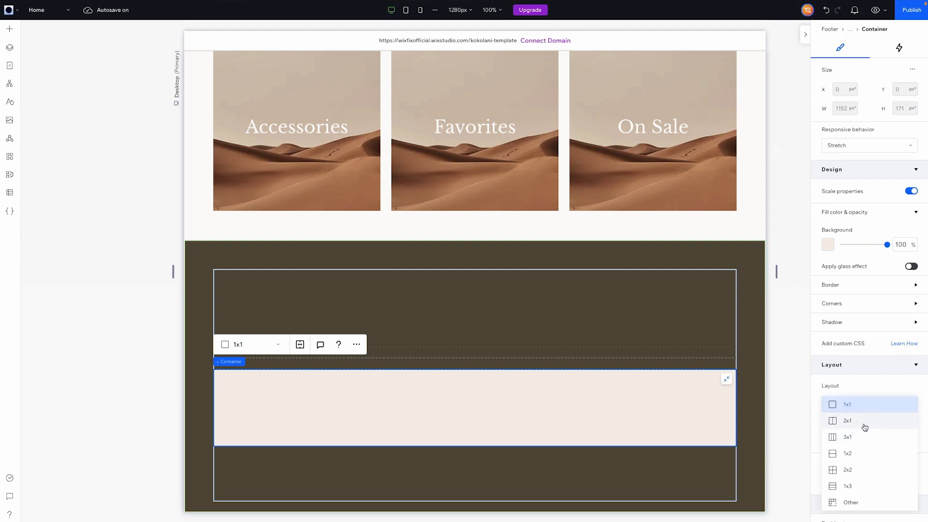
click(865, 426)
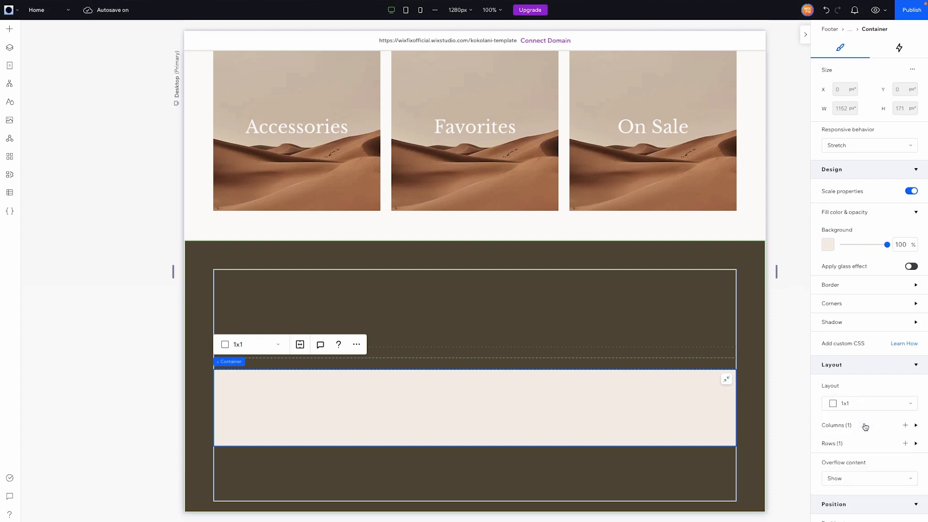
scroll(887, 427, down, 1)
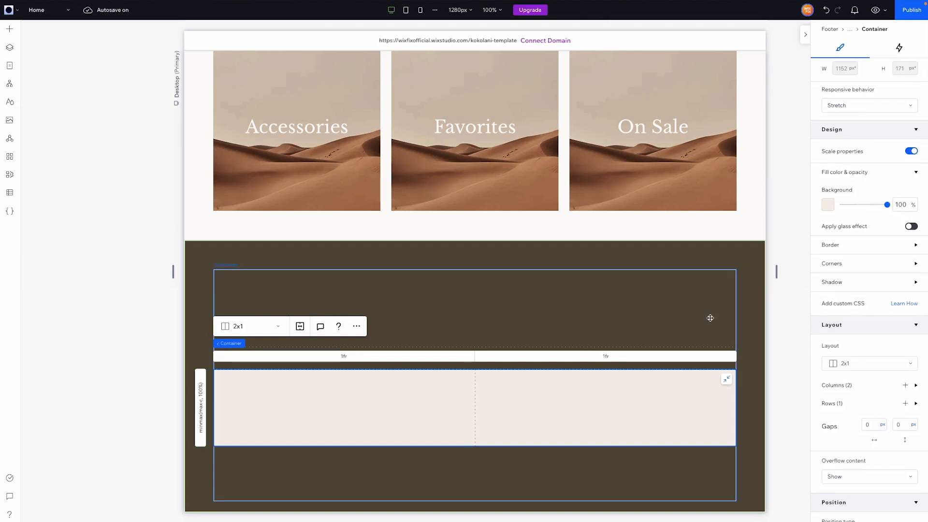
Set the bottom-row container's horizontal gap to 24 px and its background opacity to 0%.
click(869, 425)
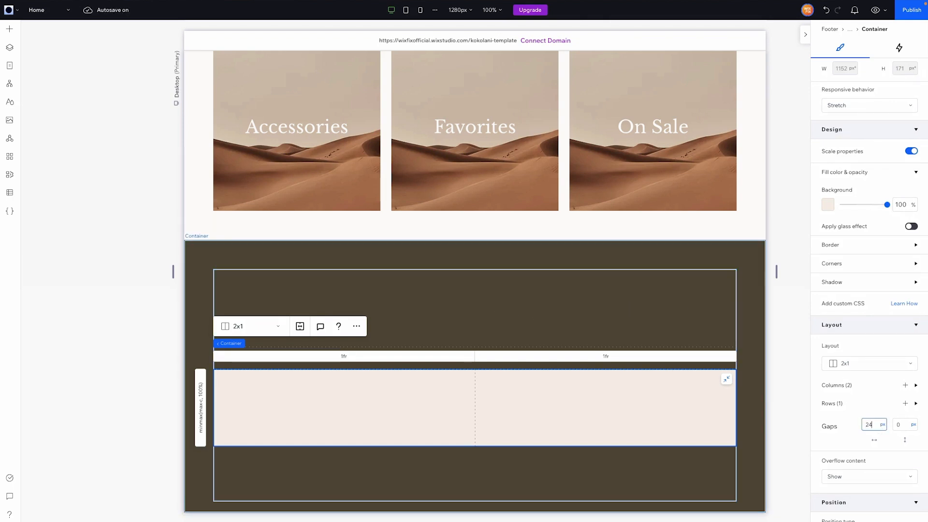
key(Return)
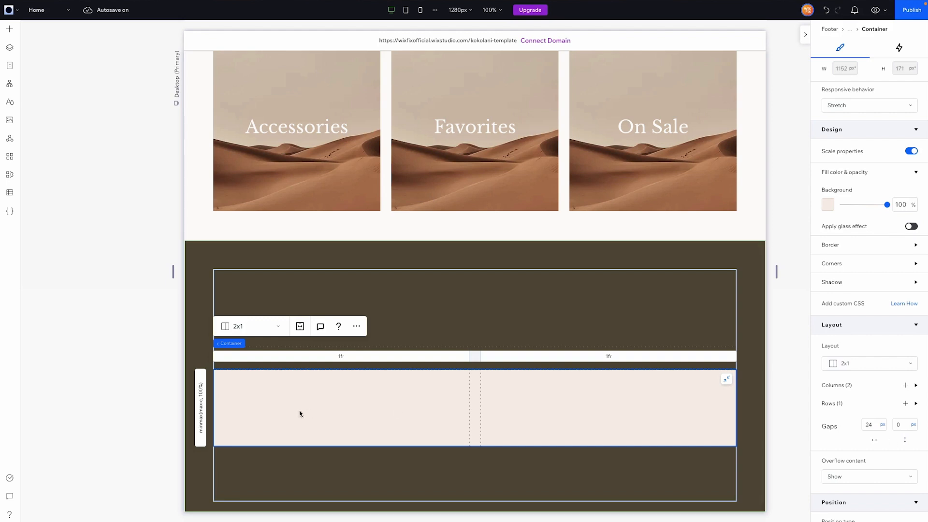
click(905, 206)
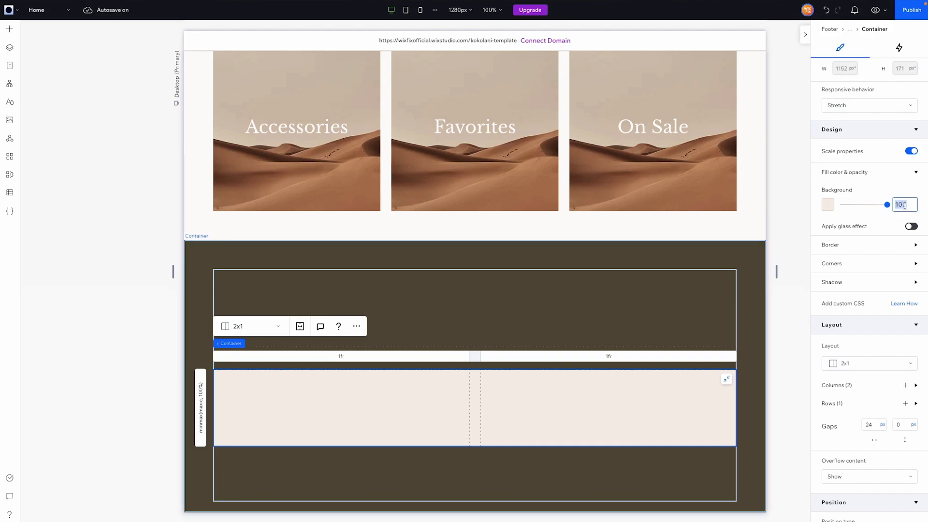
text(0)
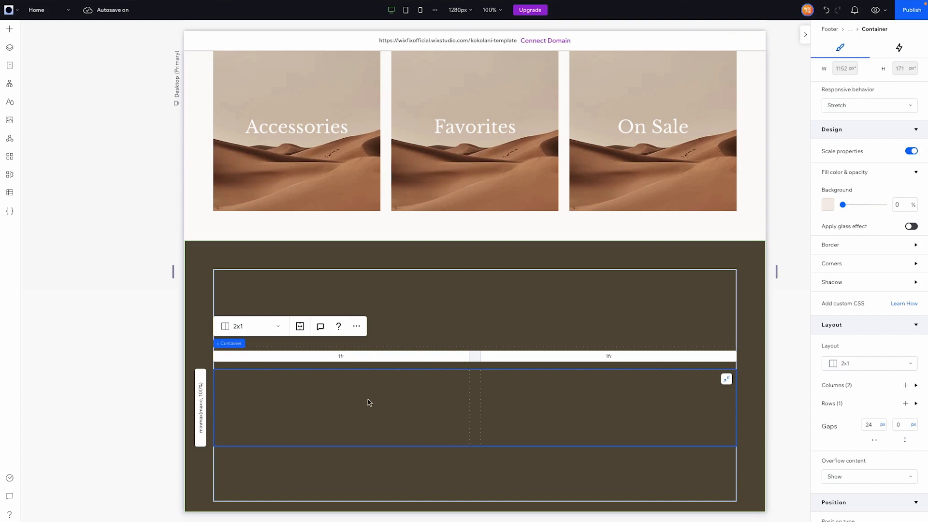
Add a paragraph text element to the left cell of the bottom-row container and colour it with the off-white theme colour Color 1.
click(9, 29)
drag(220, 79, 312, 391)
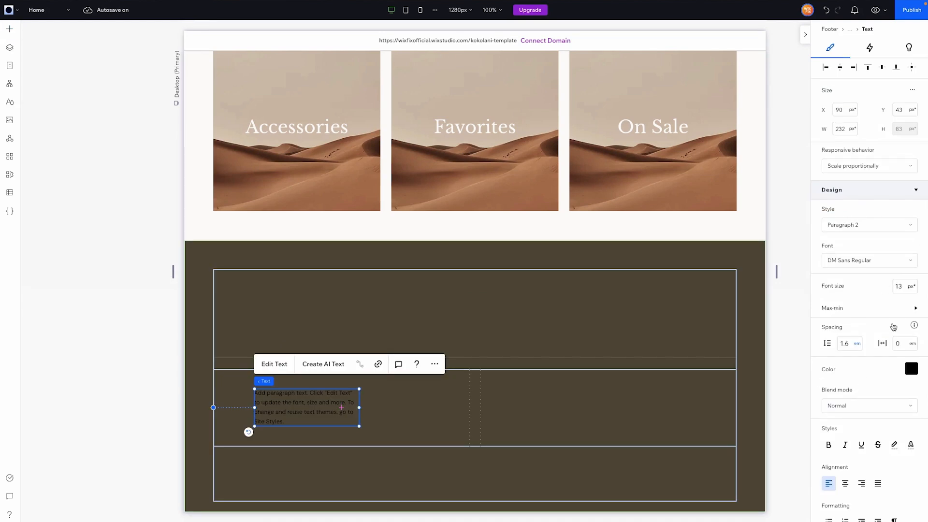
click(911, 369)
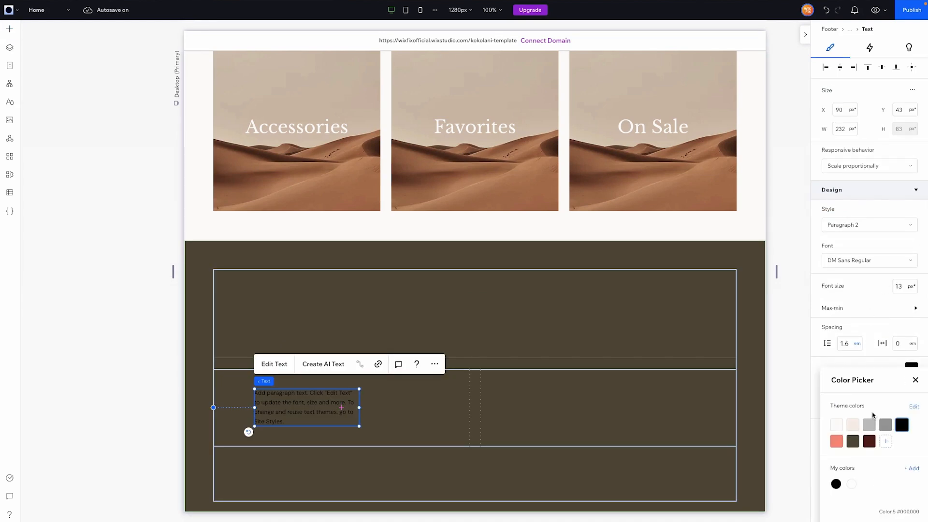
click(837, 425)
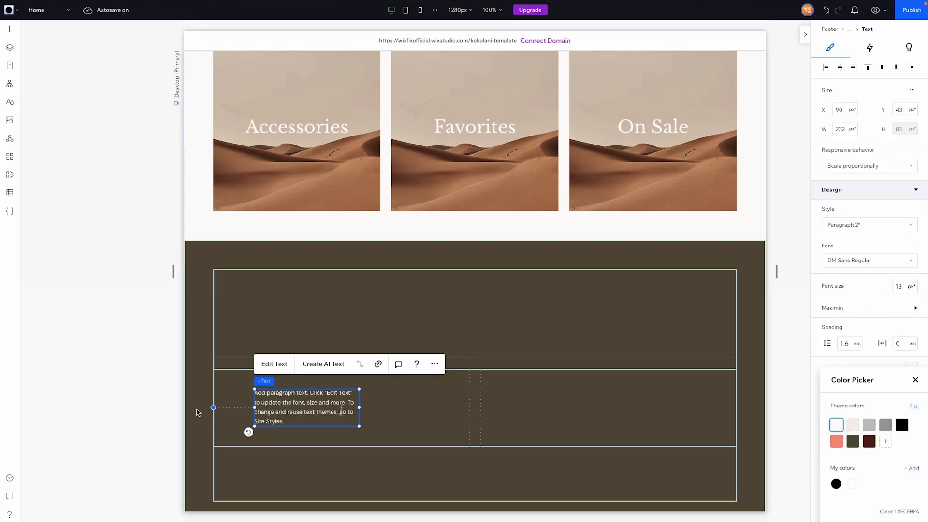
Replace the paragraph's placeholder text with 2025 and set its responsive behavior to Hug.
double_click(273, 406)
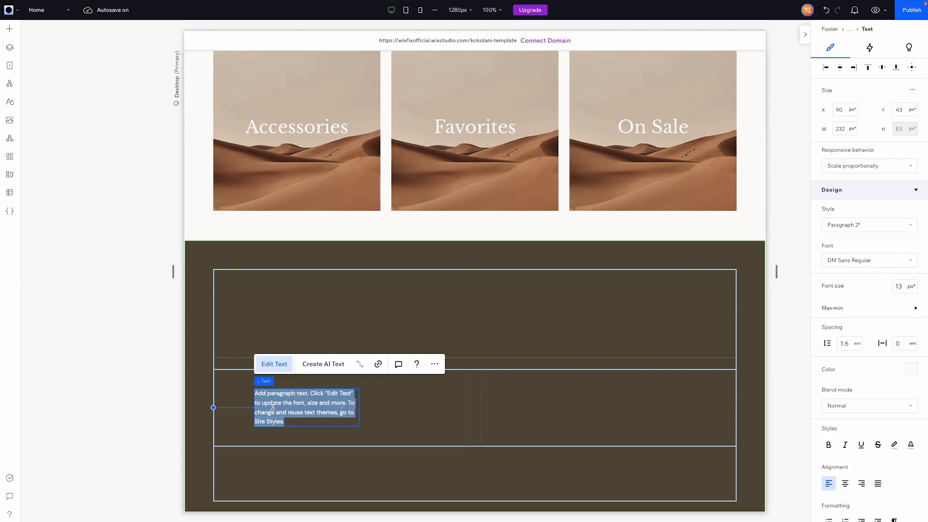
text(2025)
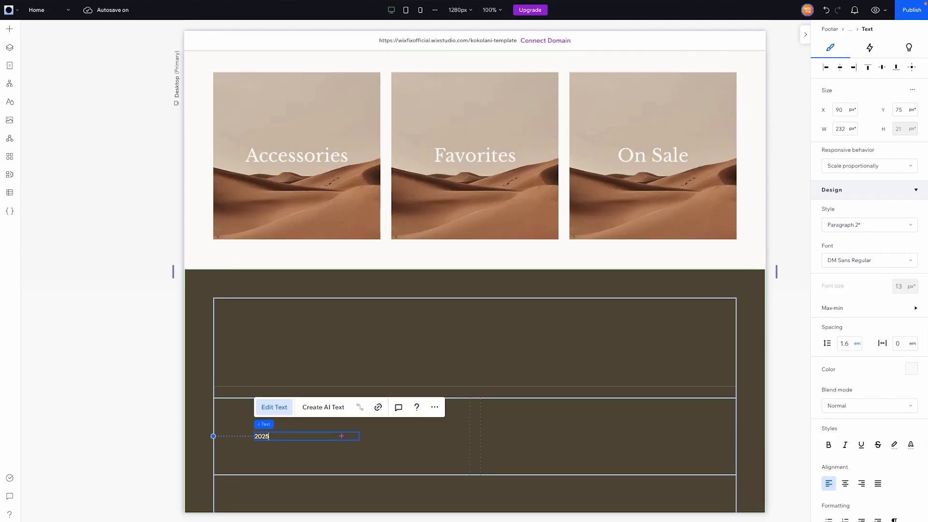
click(868, 167)
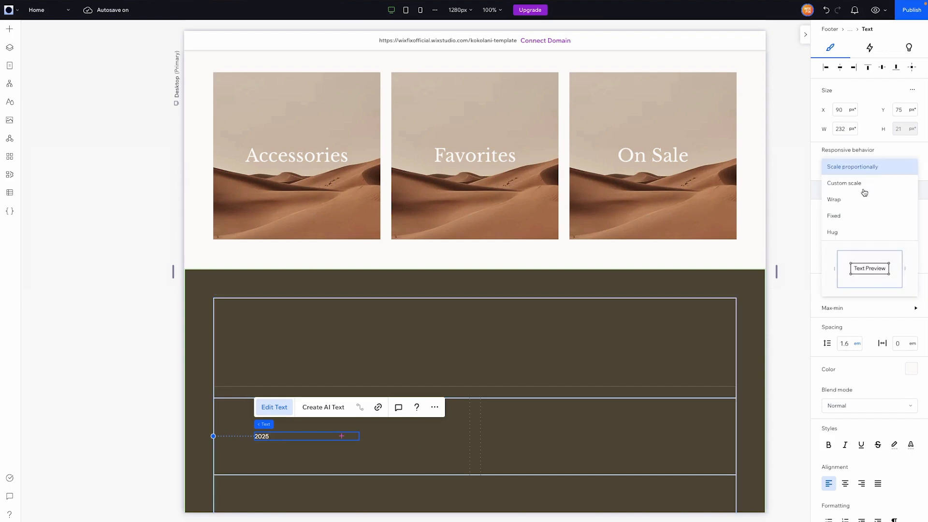
click(851, 232)
click(267, 444)
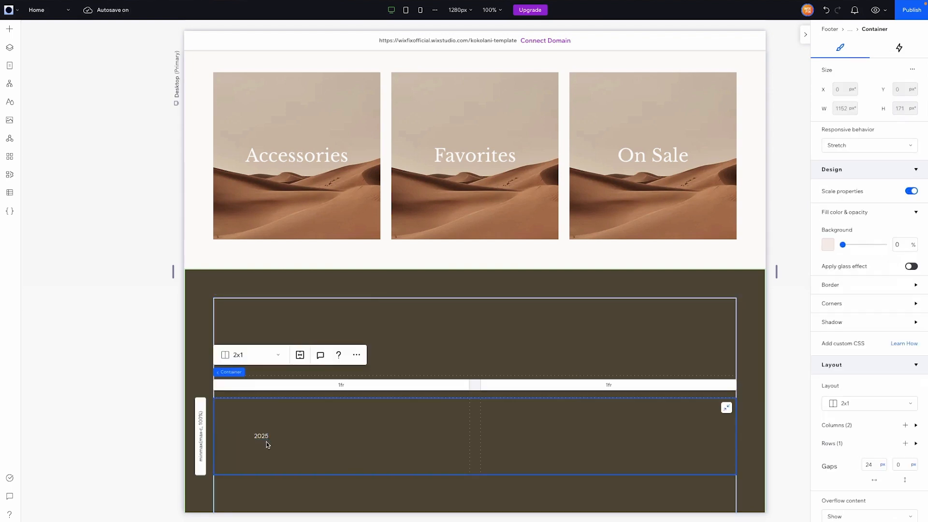
Change the year text to 2024 and move it to about X 158 px, Y 65 px in the left cell.
click(261, 436)
click(261, 436)
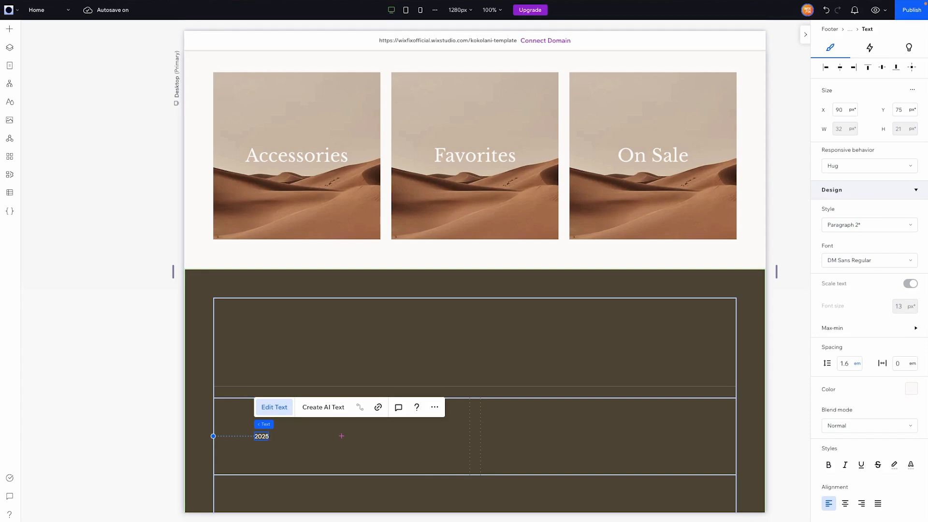
click(315, 456)
click(256, 437)
drag(259, 437, 291, 432)
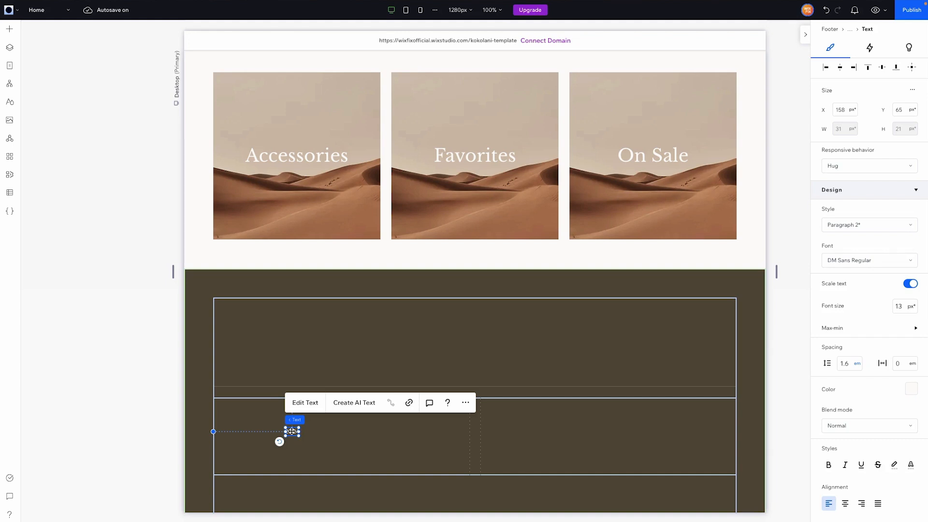
Duplicate the year text, place the copy to its left at about X 119 px and change its text to ©.
key(ctrl+v)
drag(476, 436, 274, 432)
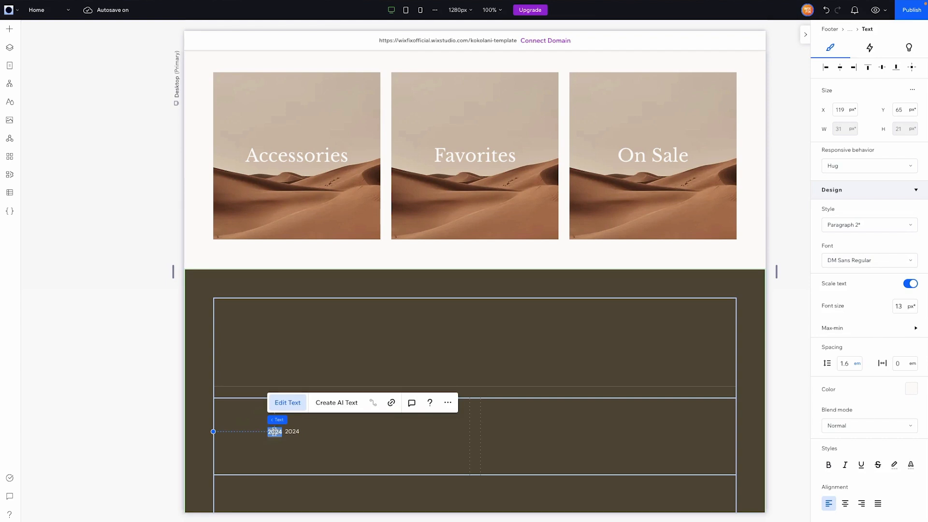
text(©)
click(335, 437)
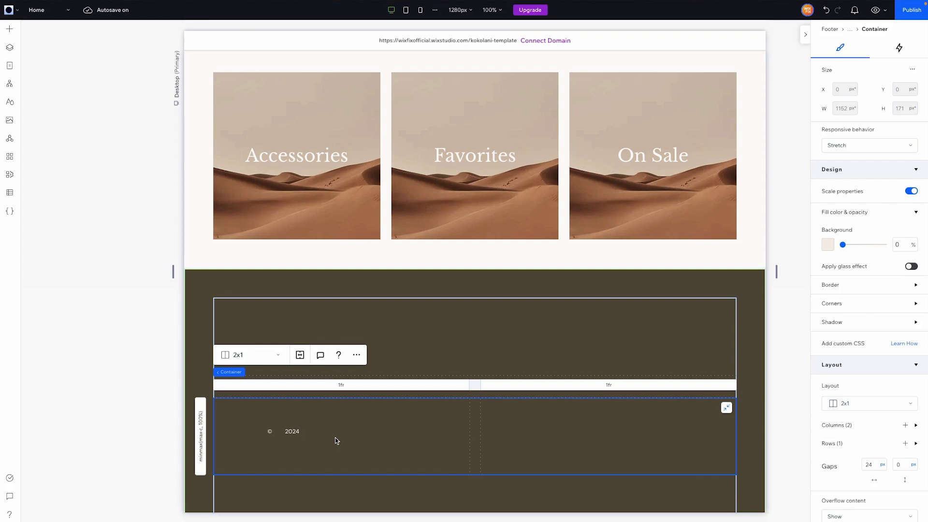
Duplicate the year text to its right at about X 207 px and change the copy to "Kokolani | All Rights Reserved".
click(293, 432)
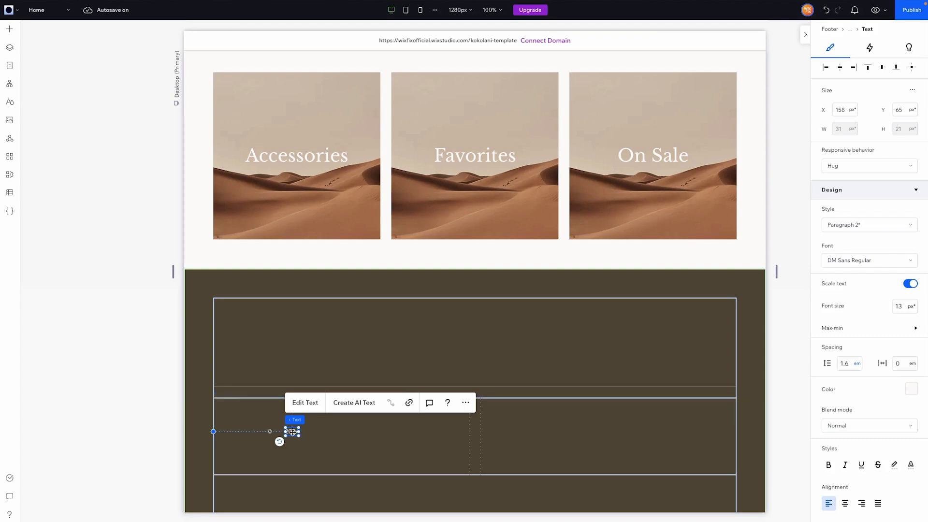
drag(292, 432, 315, 432)
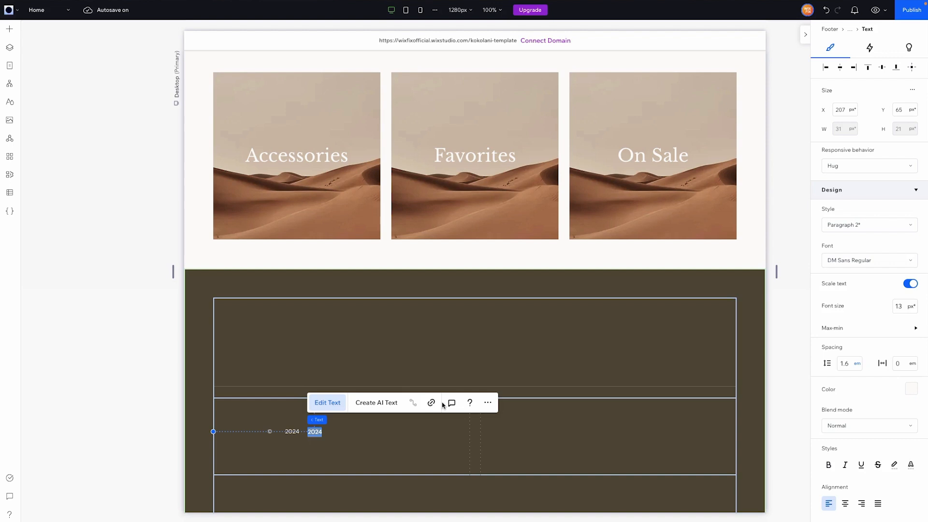
text(KO)
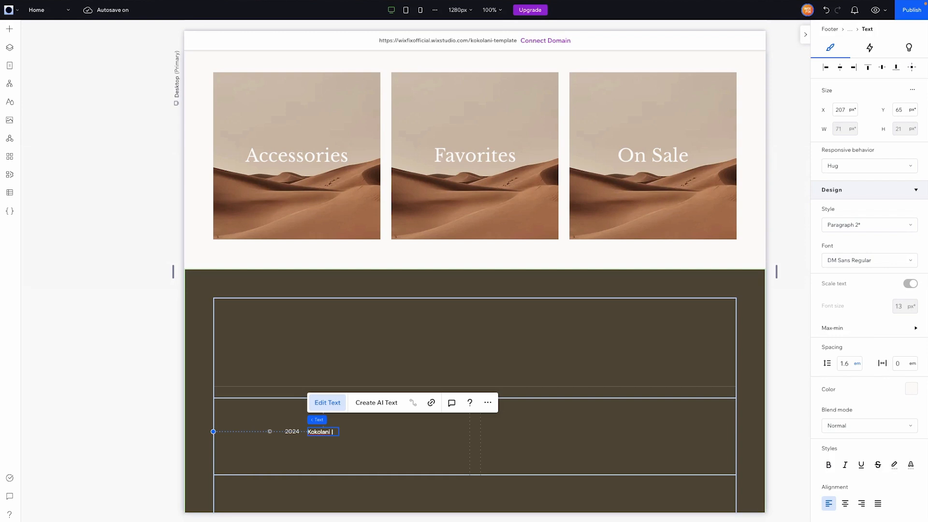
text(Rights Reserved)
click(410, 447)
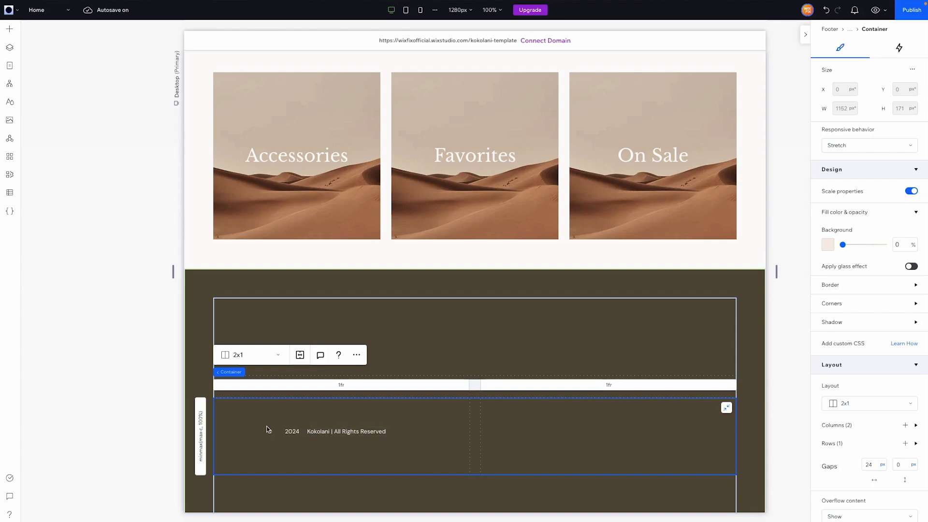
Combine the three copyright text elements into a horizontal stack with 4 px item spacing.
click(319, 431)
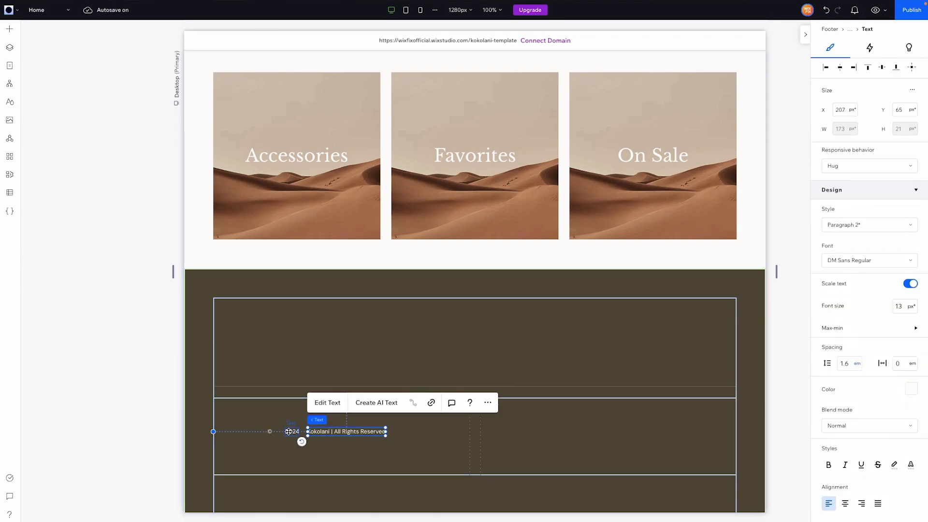
shift+click(289, 431)
shift+click(270, 431)
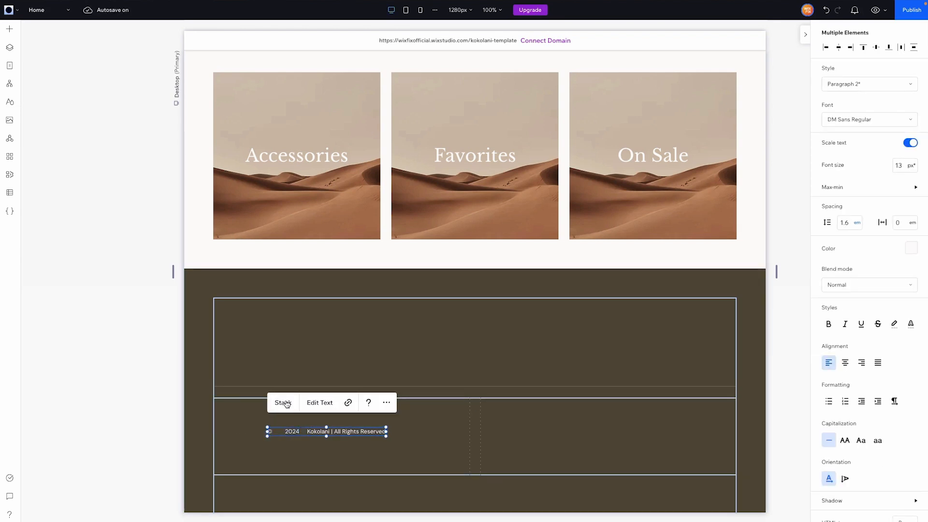
click(283, 402)
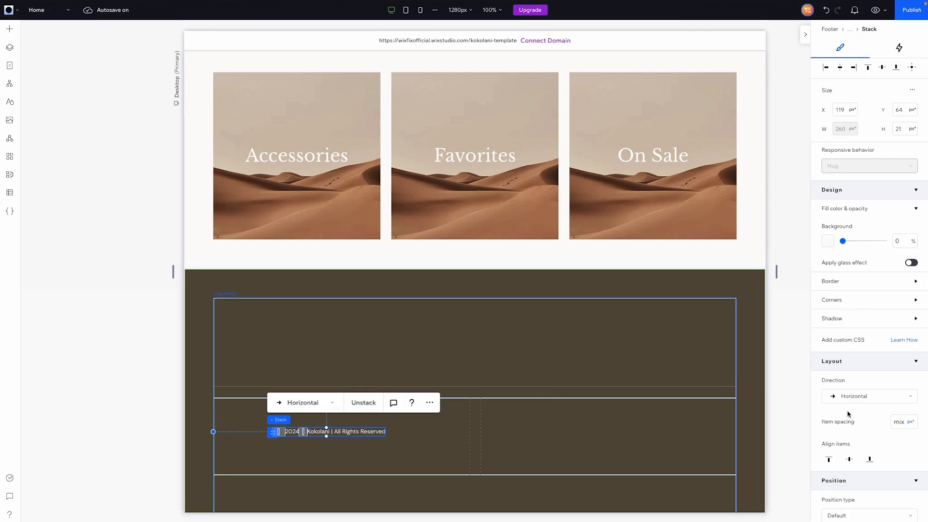
click(905, 422)
text(4)
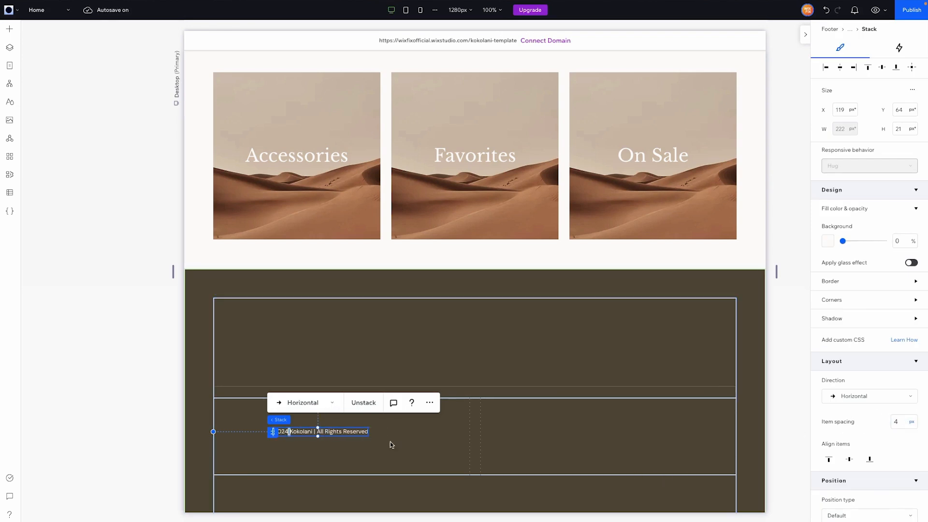
click(442, 450)
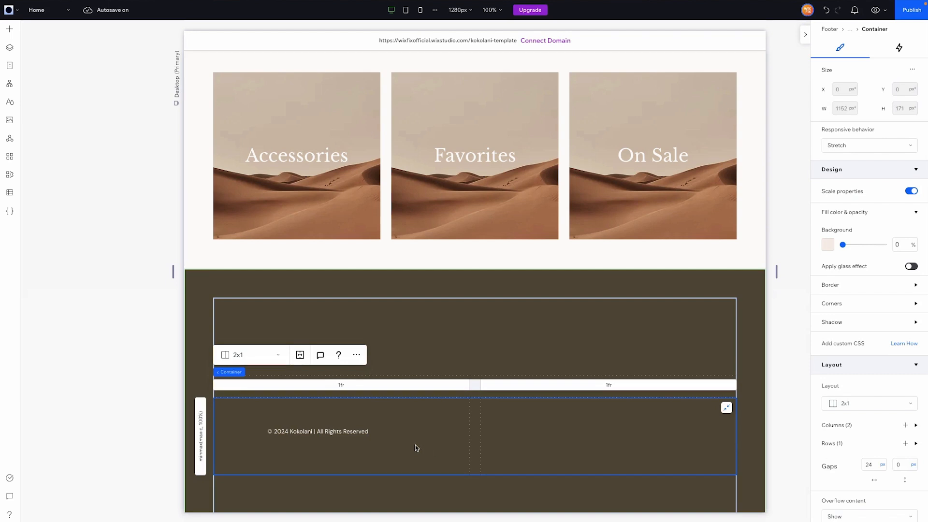
Turn off text scaling for each of the three text elements in the copyright line.
click(279, 431)
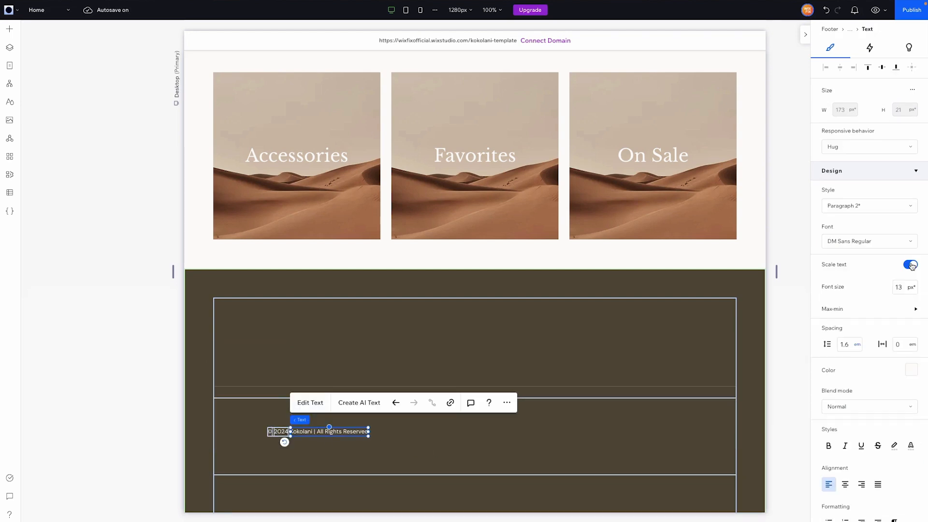
click(911, 267)
click(281, 430)
click(910, 266)
click(269, 430)
click(911, 264)
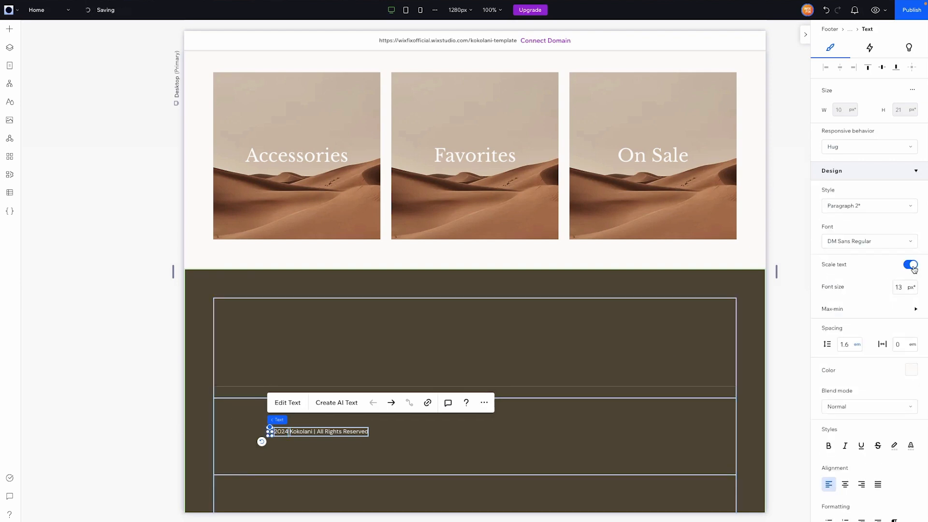
click(911, 266)
click(379, 448)
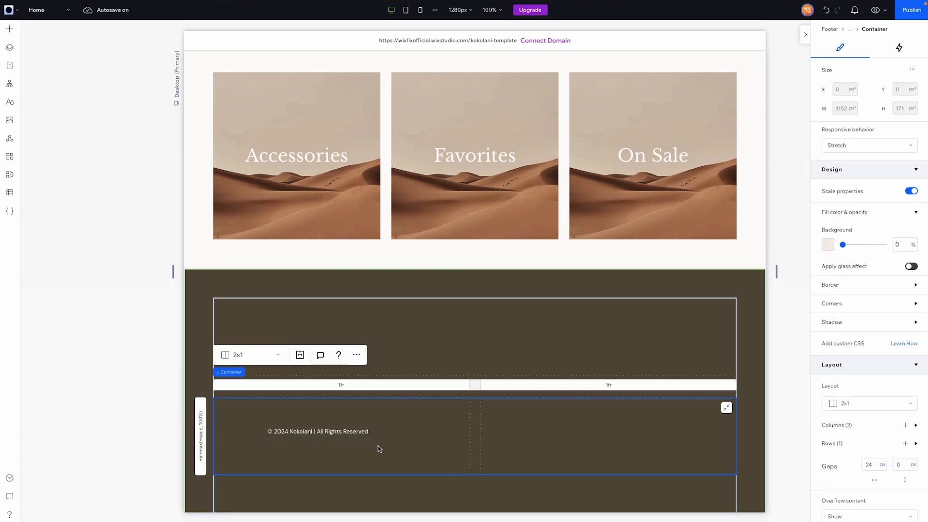
Align the copyright stack to the left edge and vertical middle of its cell.
click(289, 431)
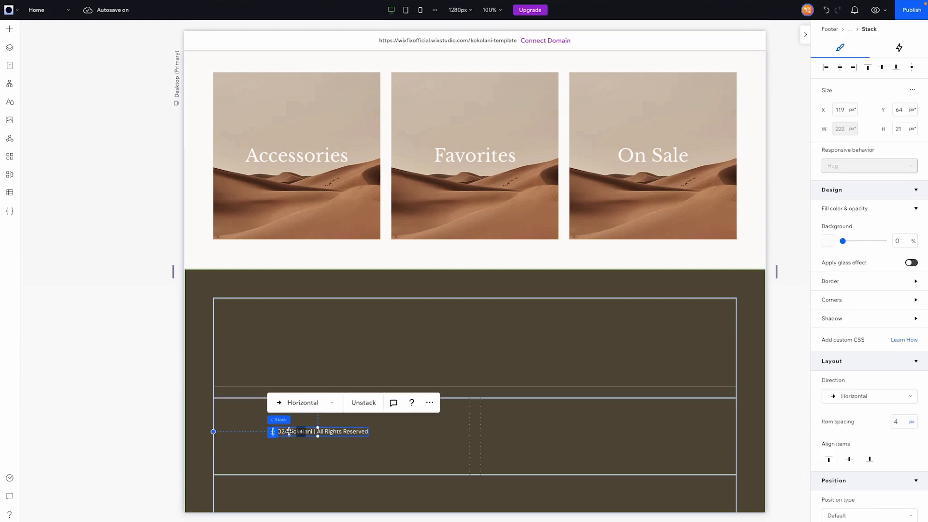
click(826, 69)
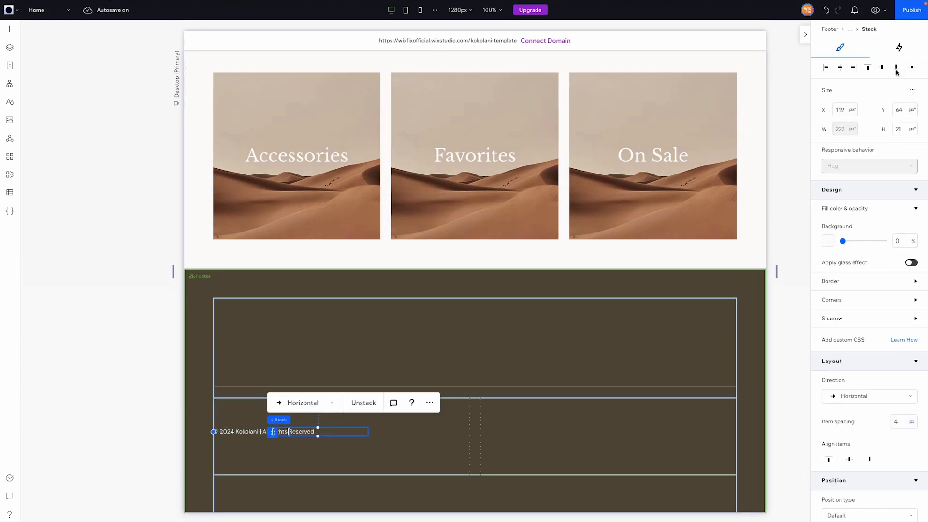
click(388, 452)
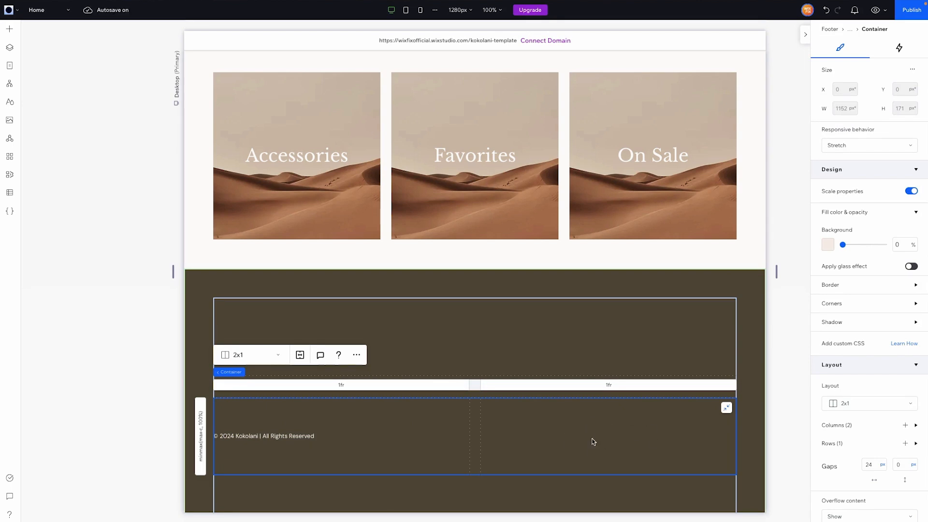
Copy the header's horizontal menu into the footer and place it in the right cell at about X 88 px, Y 75 px.
scroll(594, 442, up, 20)
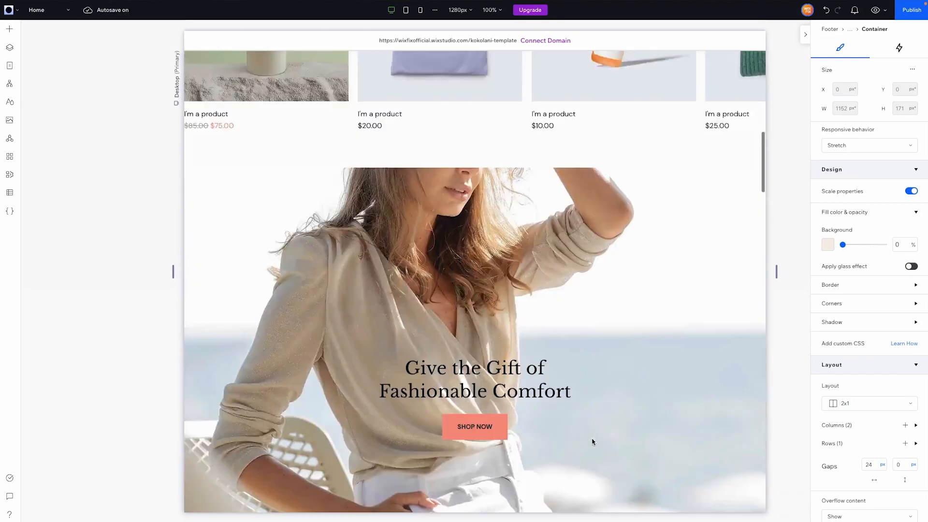
scroll(594, 442, up, 10)
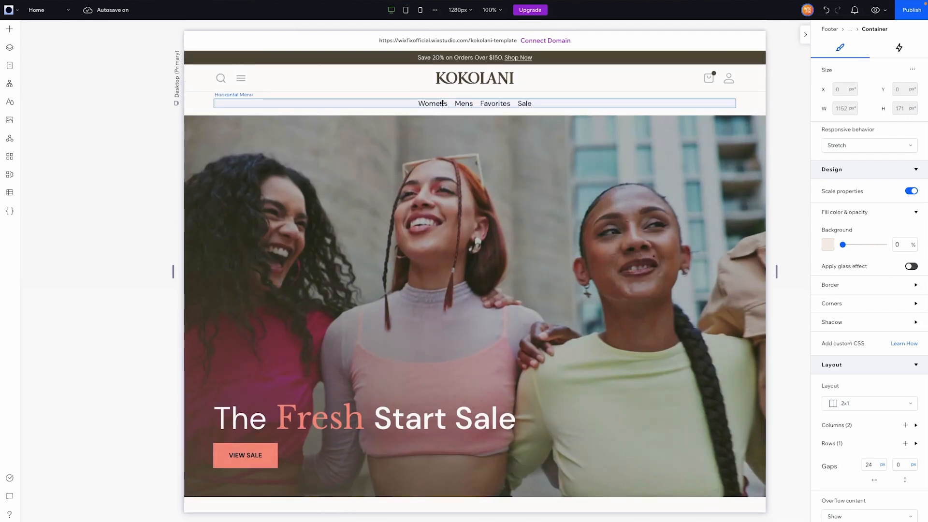
click(442, 103)
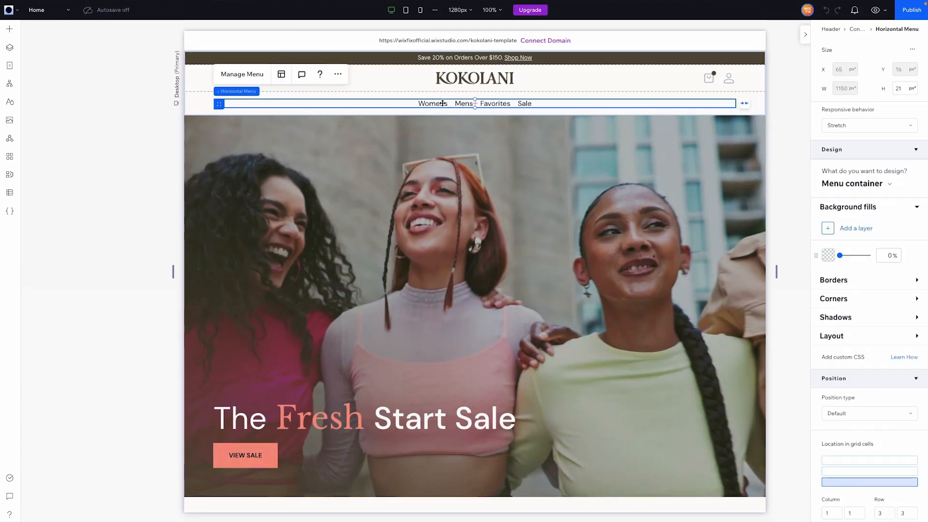
scroll(561, 220, down, 15)
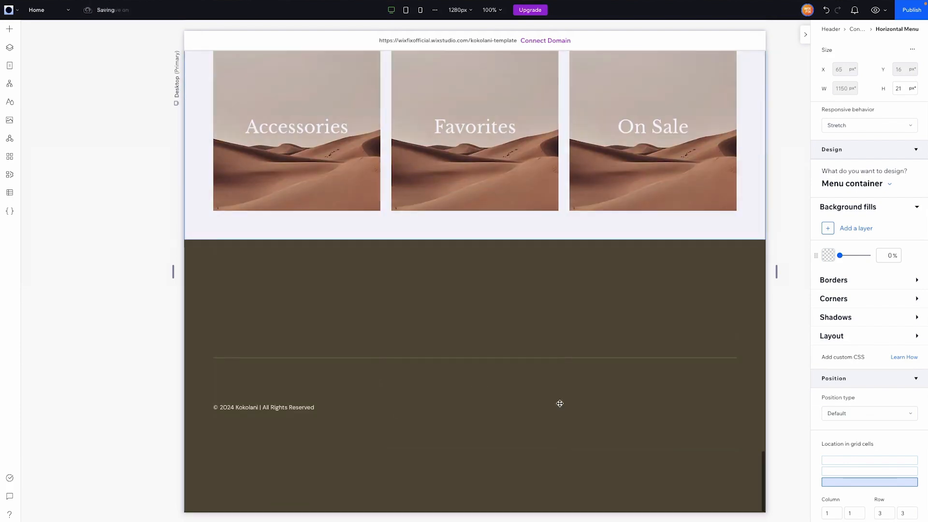
click(560, 406)
right_click(559, 406)
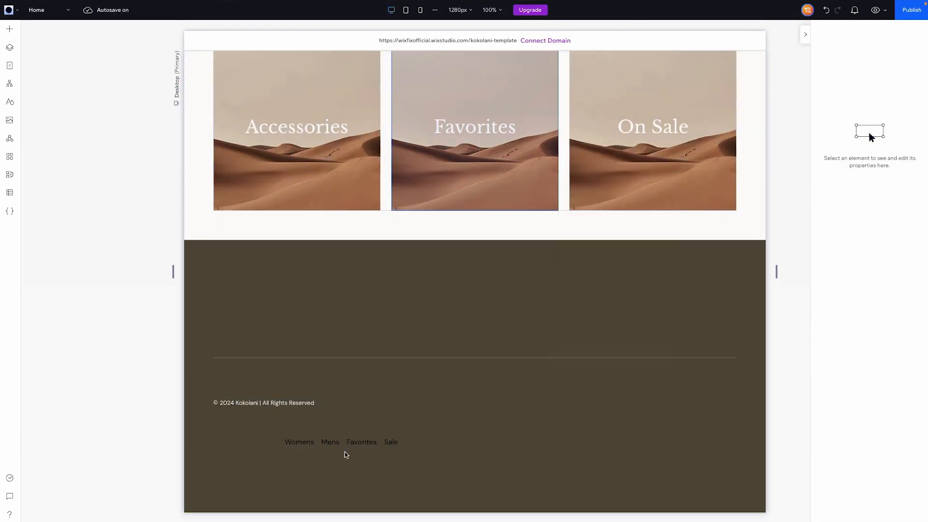
click(336, 450)
drag(336, 450, 555, 412)
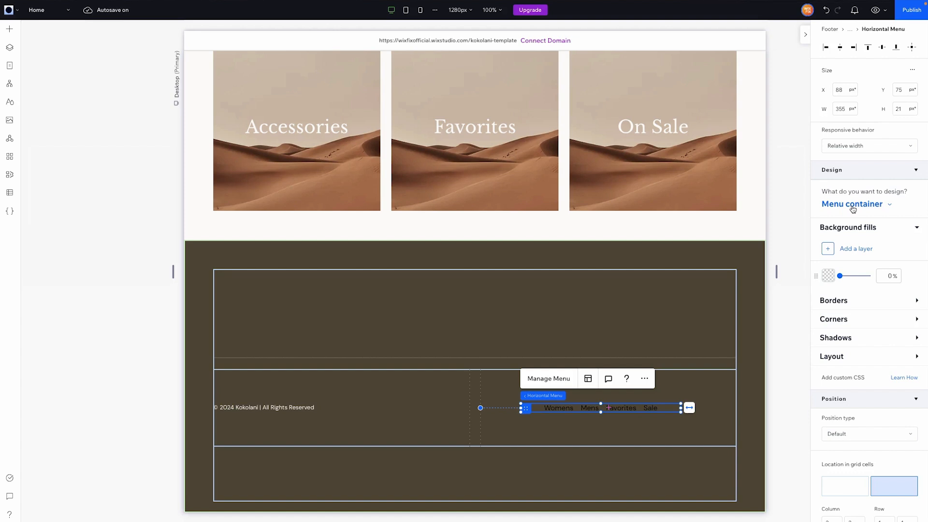
Set the regular-state text color of the footer menu items to white.
click(853, 207)
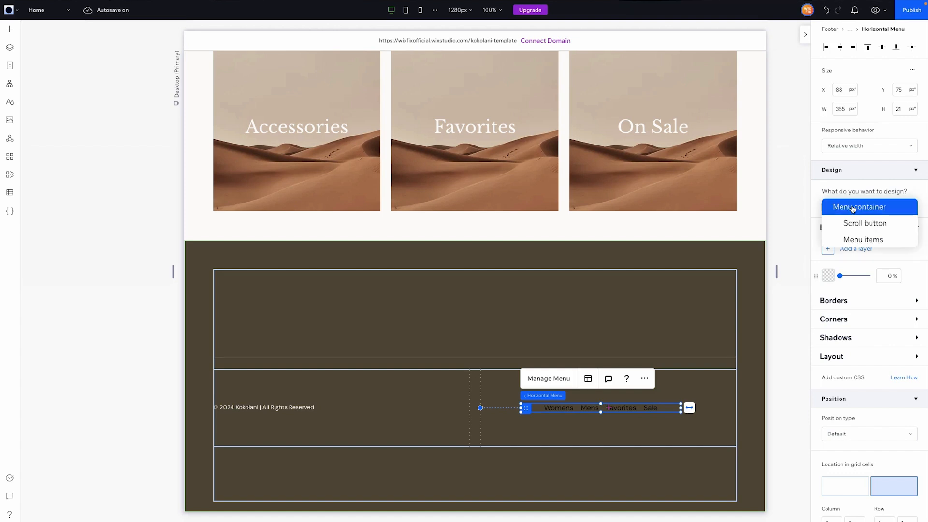
click(855, 239)
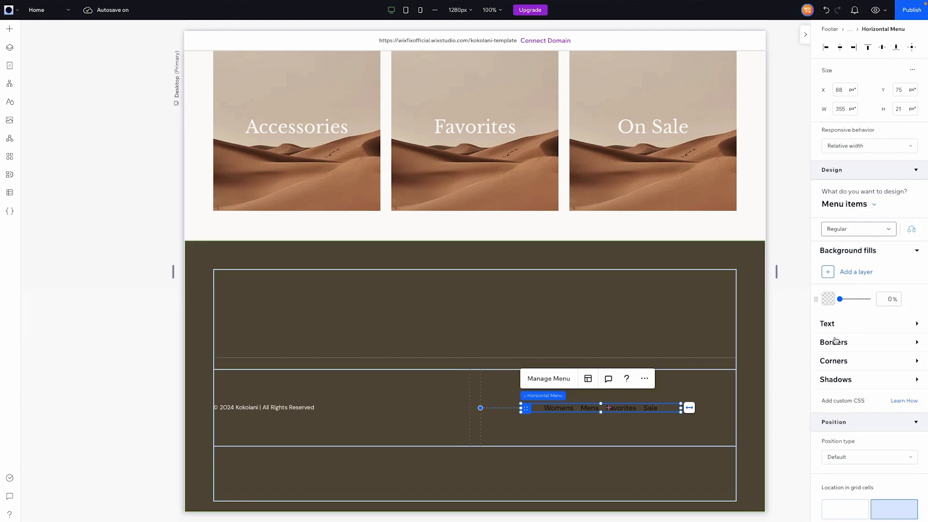
click(833, 323)
scroll(831, 367, down, 2)
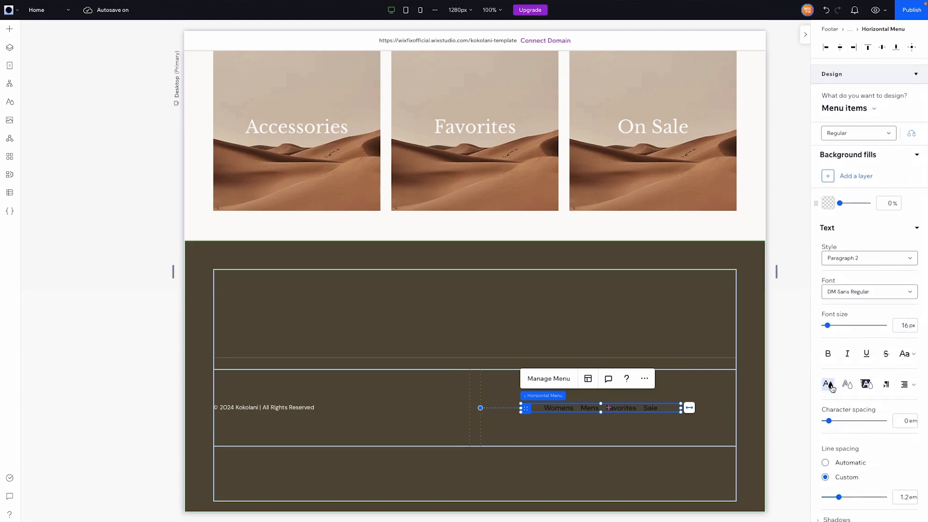
click(828, 385)
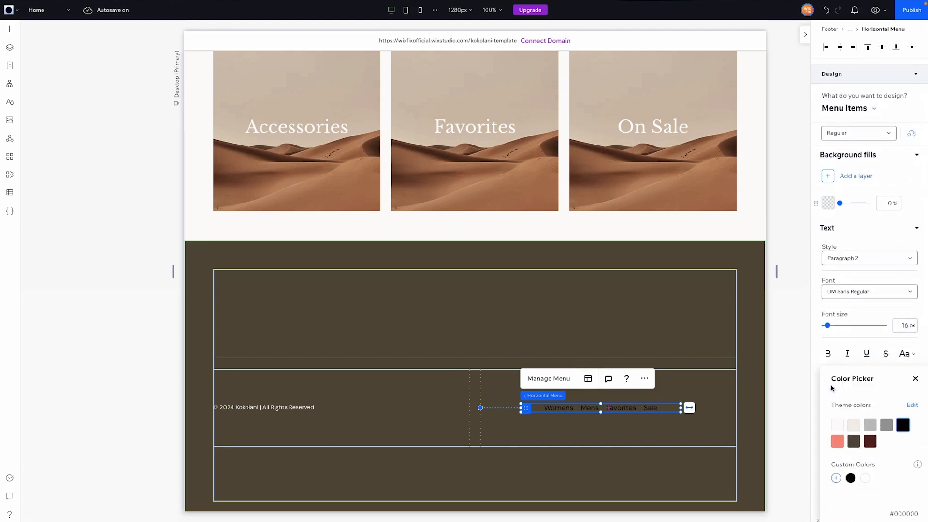
click(837, 349)
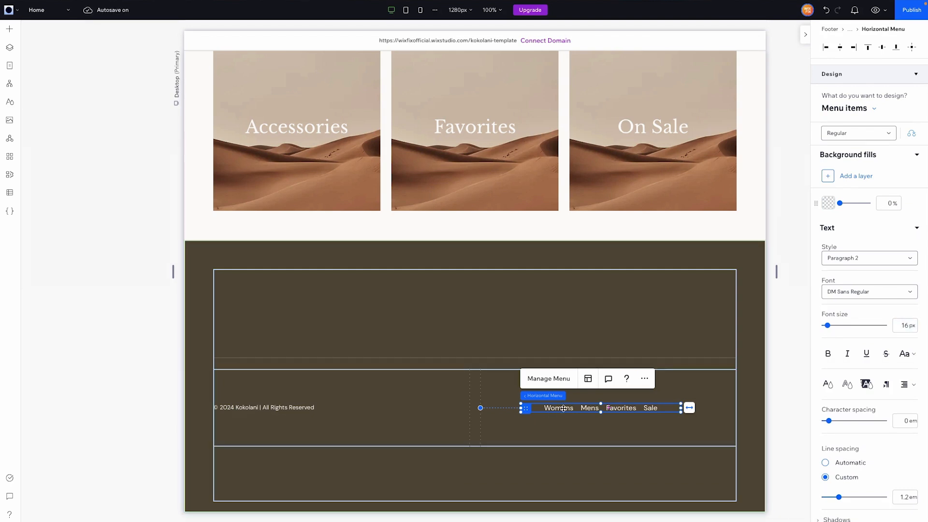
Check the copyright text's font size and set the footer menu items' regular font size to 13 px.
click(283, 409)
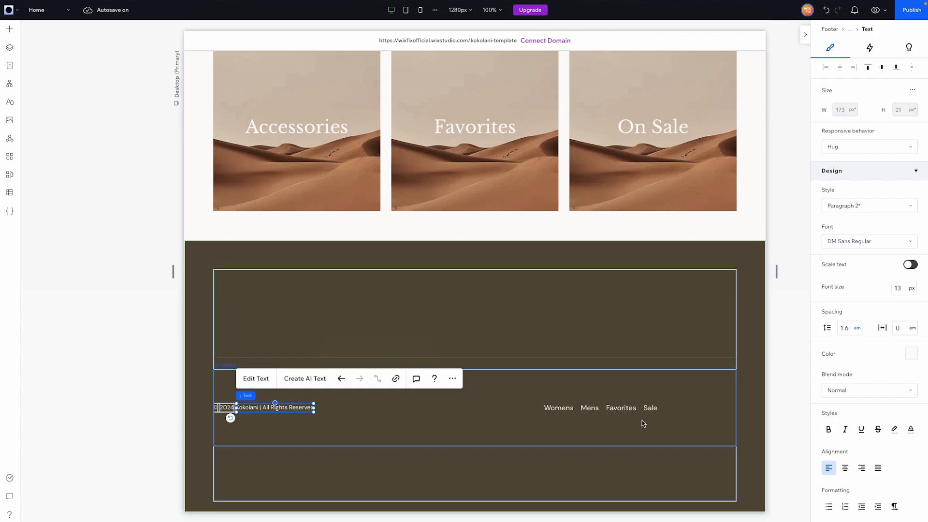
click(610, 410)
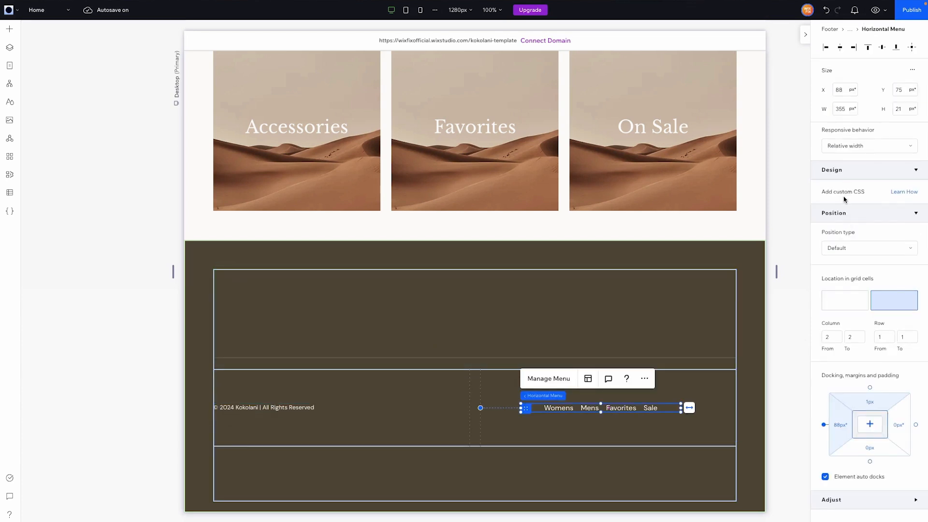
click(848, 204)
click(848, 241)
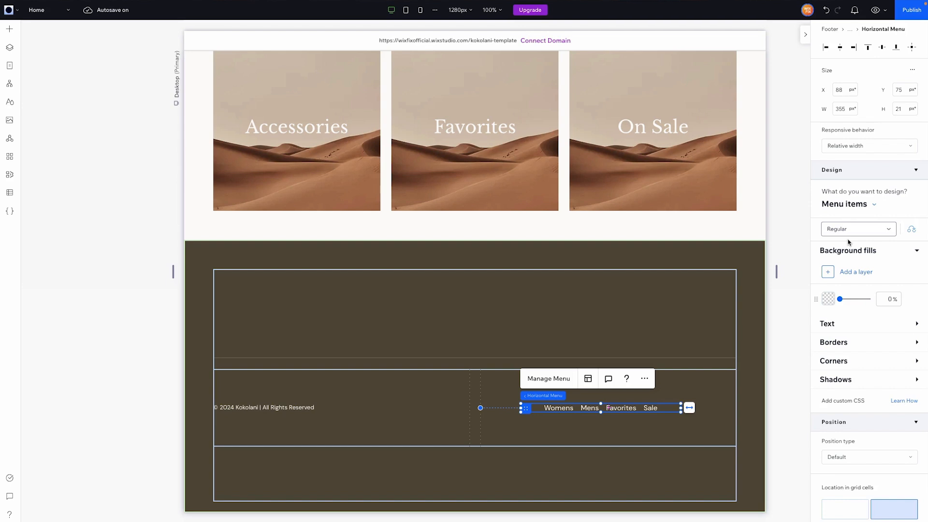
click(832, 325)
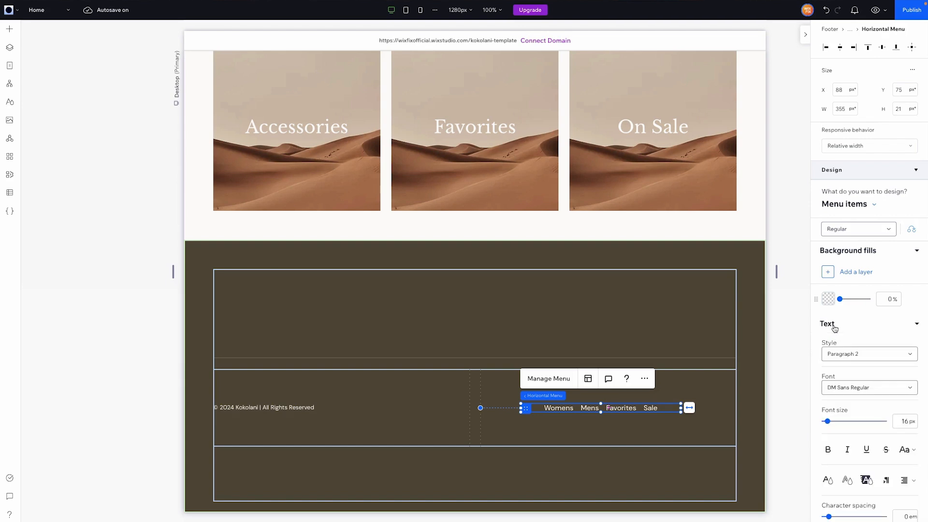
click(907, 421)
text(13)
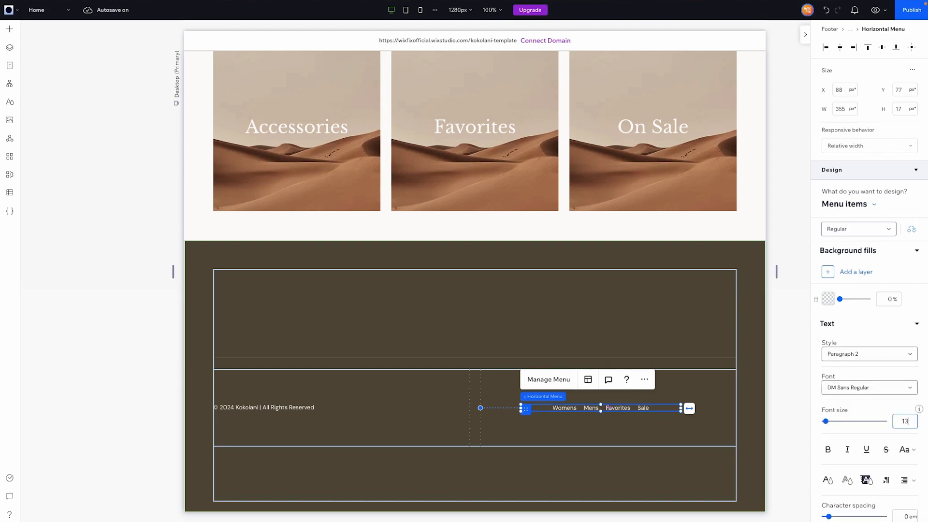
Set the footer menu items' text color to white for both the Hover and Current page states.
click(853, 230)
click(849, 247)
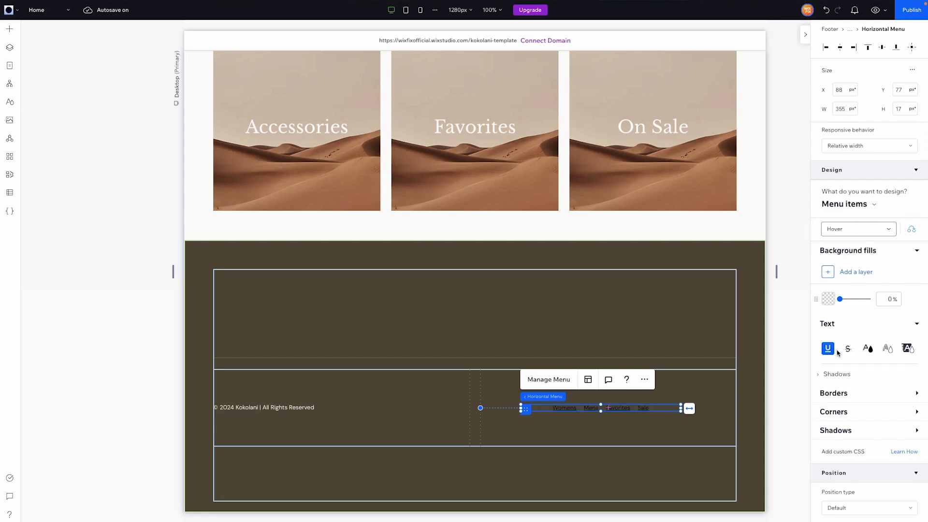
click(868, 353)
click(839, 408)
click(850, 232)
click(850, 232)
click(853, 259)
click(867, 348)
click(838, 410)
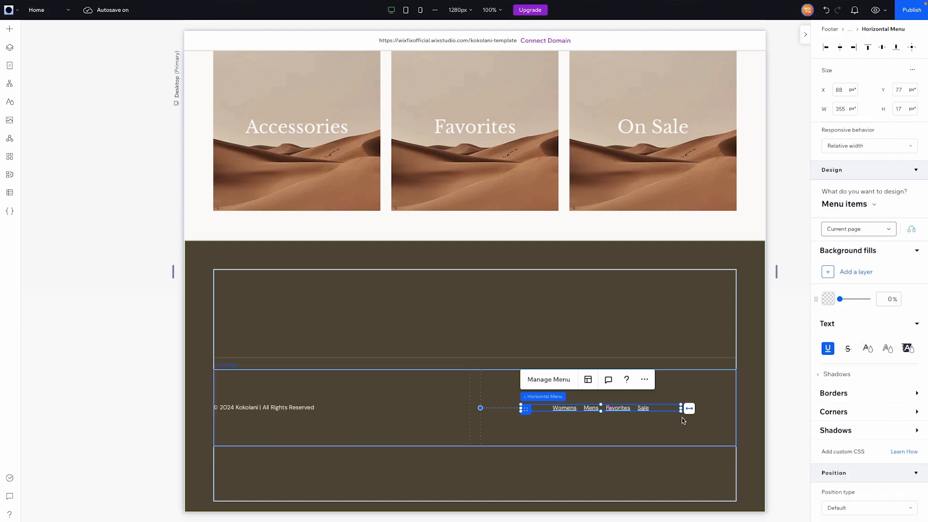
Align the footer menu to the right of its cell and stretch it across the cell's full width.
click(689, 410)
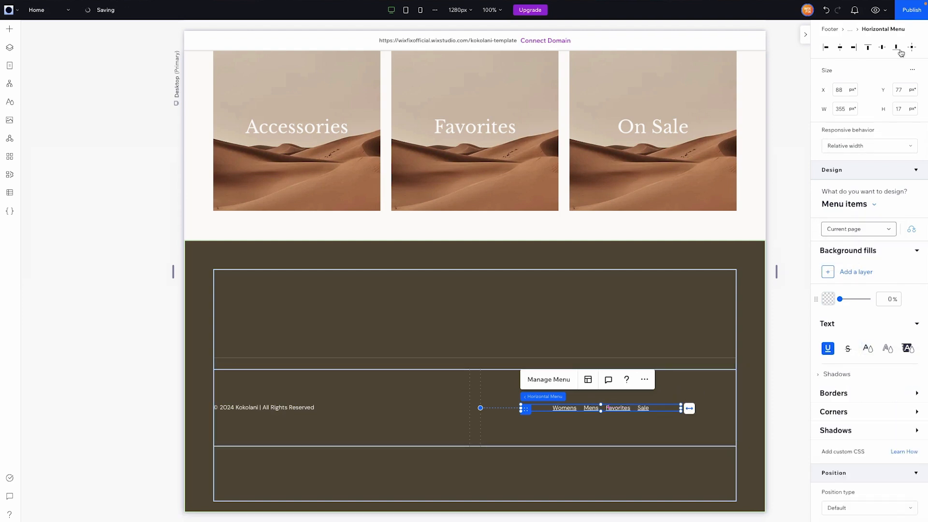
click(854, 47)
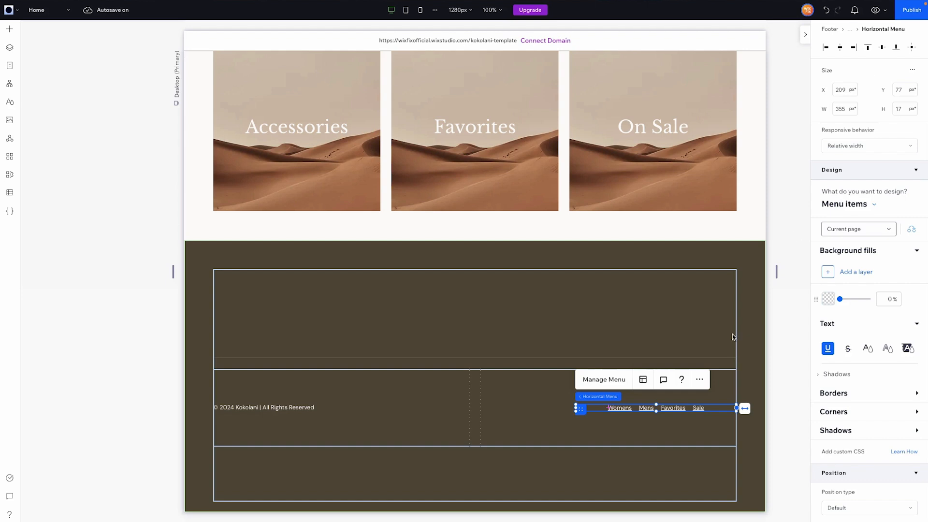
click(744, 408)
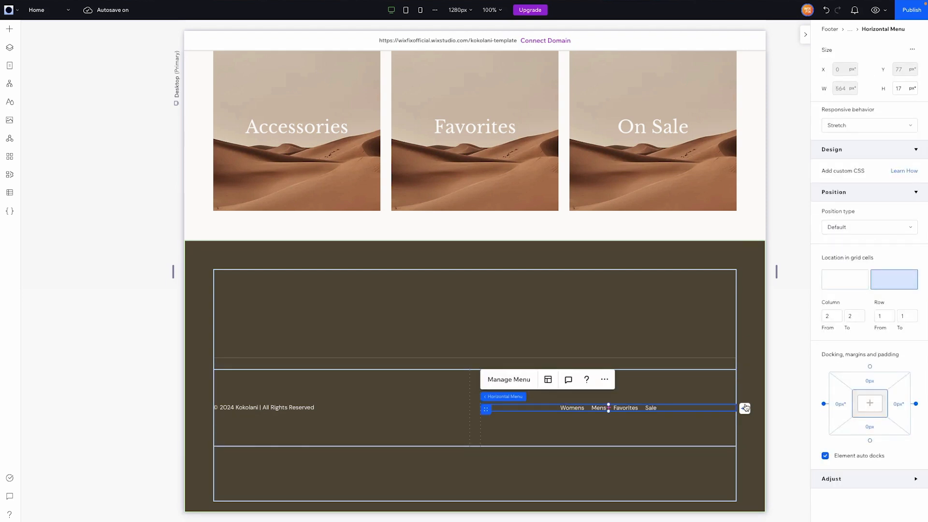
Set the footer menu's text alignment to right in its menu layout settings.
click(548, 385)
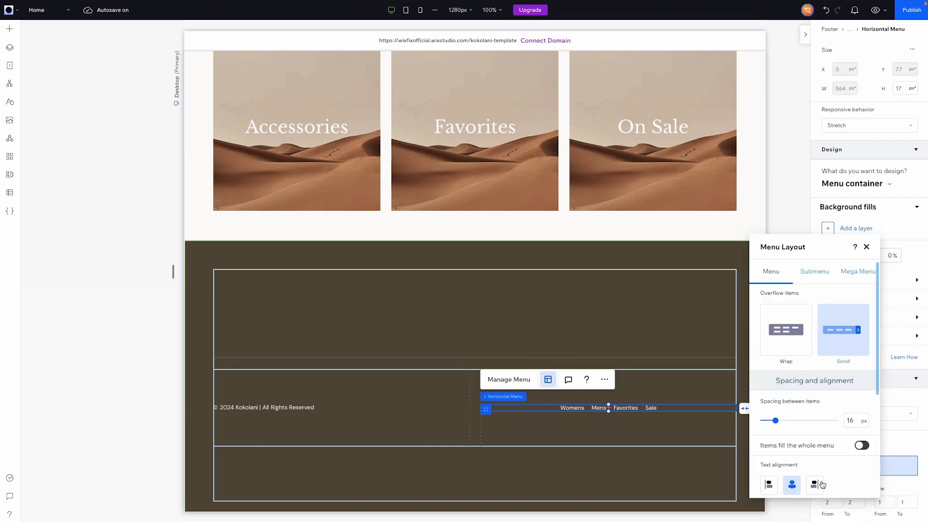
click(818, 484)
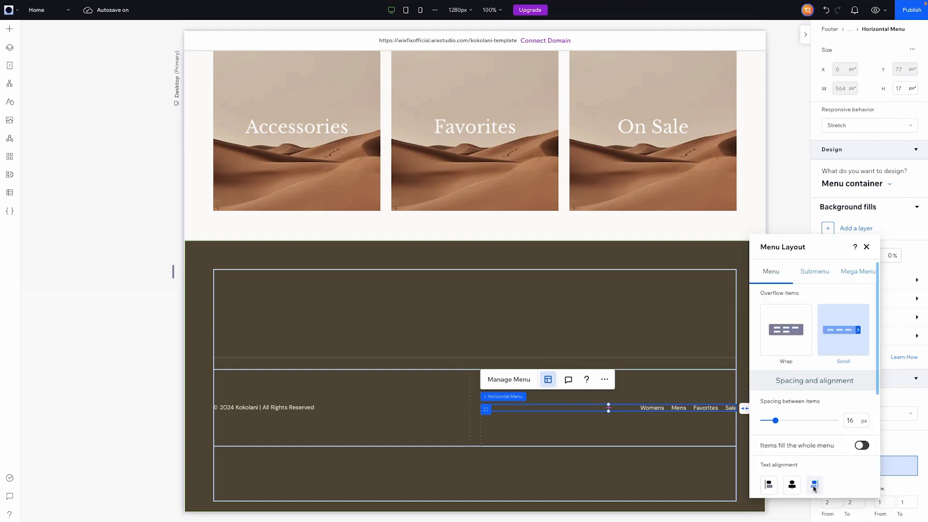
scroll(815, 488, down, 3)
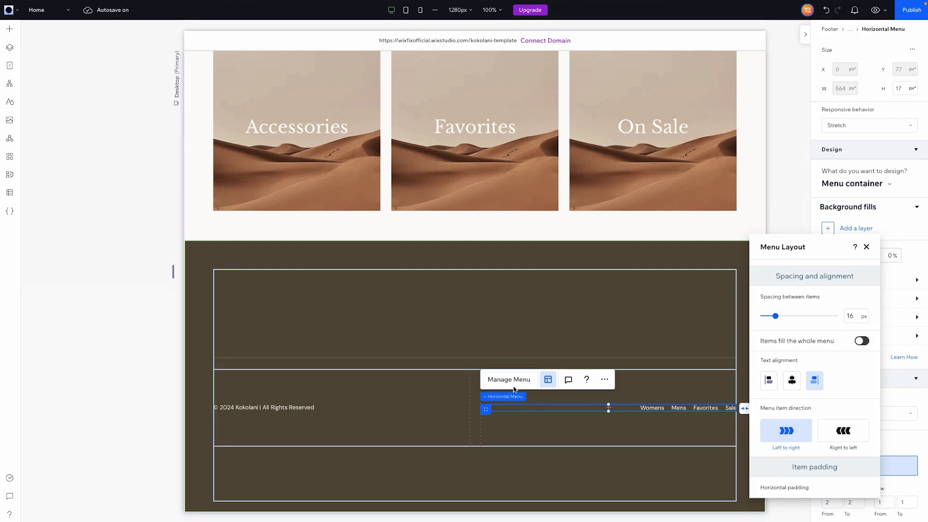
Switch the footer menu to display the "Footer - Policies" site menu and move its management dialog beside the footer content.
mouse_move(521, 396)
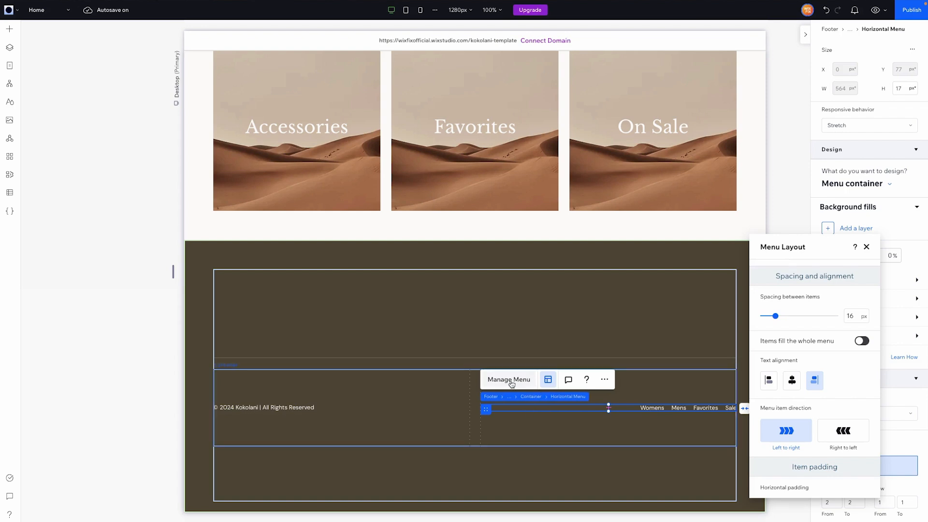
click(510, 381)
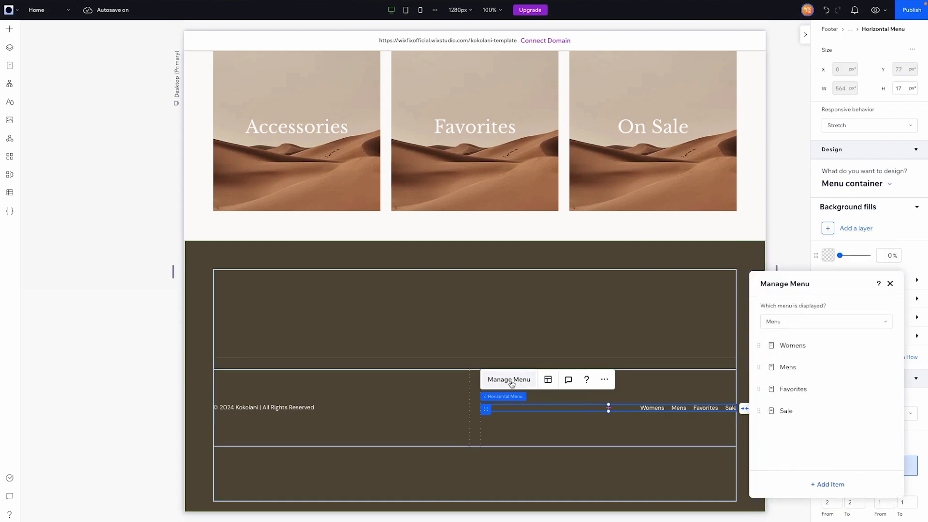
click(779, 324)
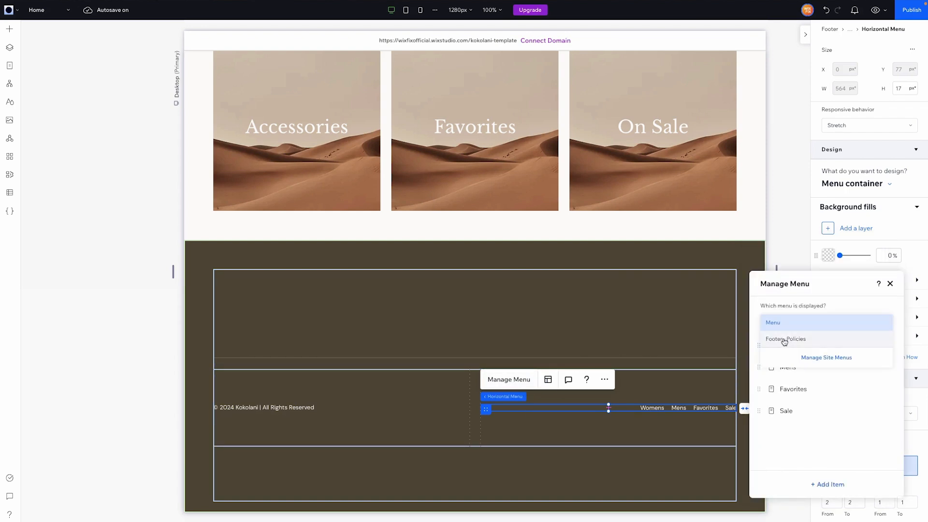
click(815, 358)
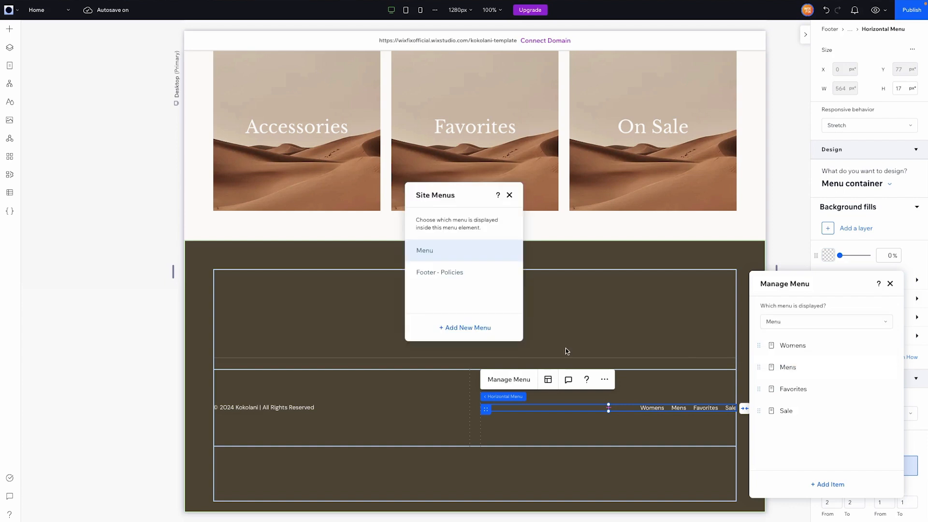
click(435, 274)
drag(784, 285, 532, 194)
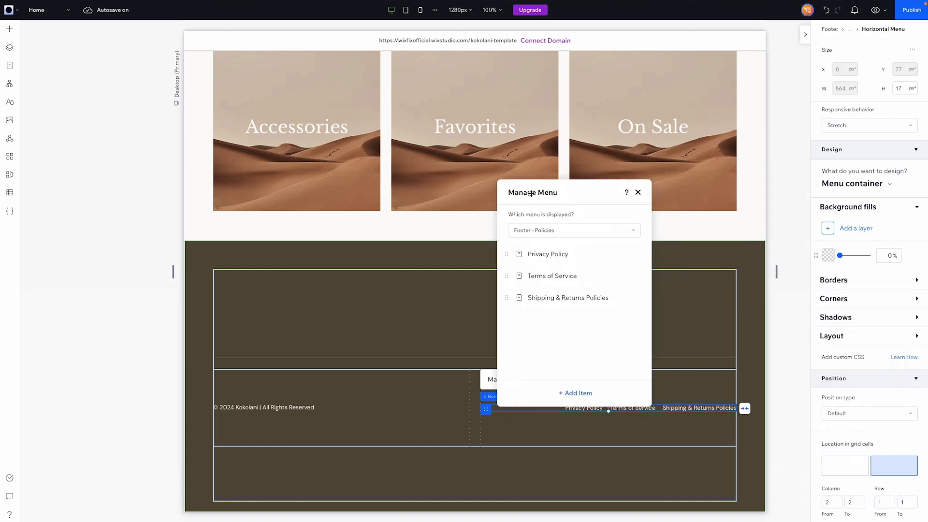
Check which main pages are selected for the Footer - Policies menu, apply the selection and close the menu management.
click(570, 394)
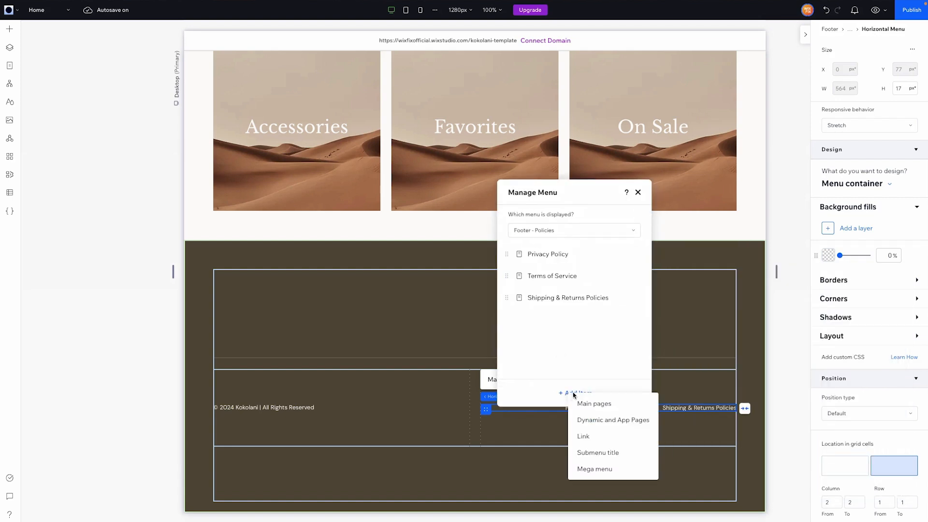
click(609, 404)
scroll(629, 348, down, 2)
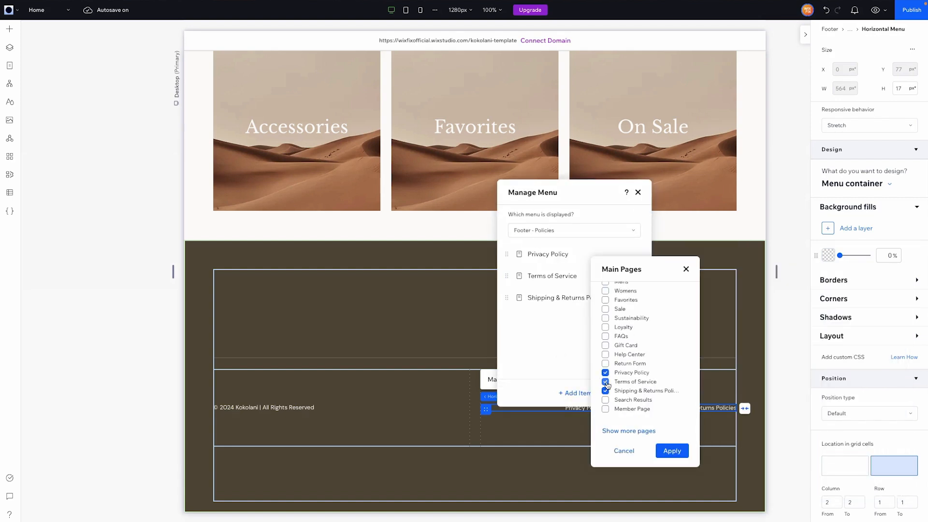
click(669, 451)
click(587, 431)
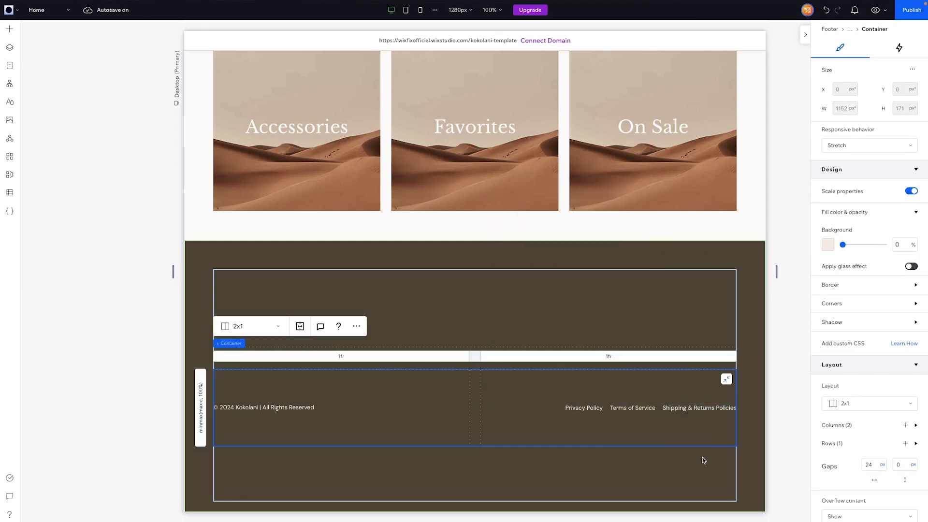
Set the outer footer container's third grid row to Min content and its first row to Auto.
click(504, 315)
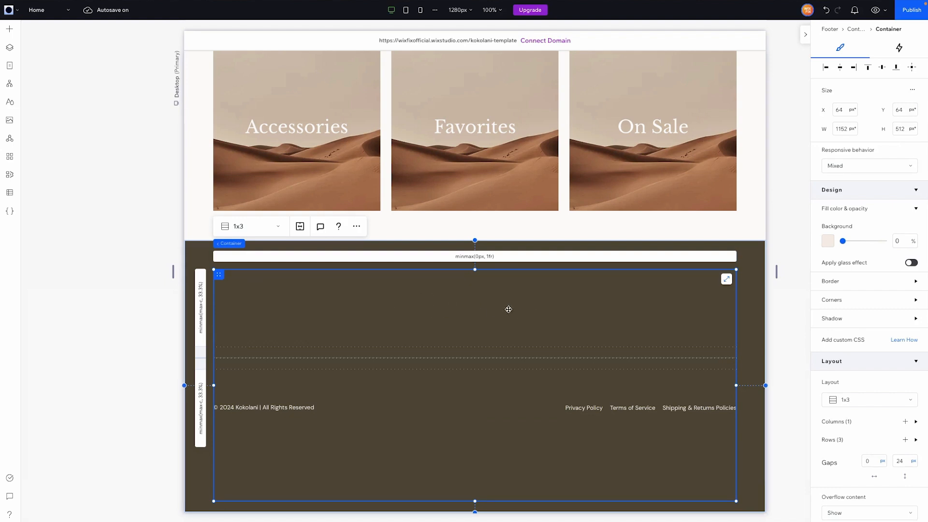
click(199, 400)
scroll(851, 426, down, 2)
click(848, 428)
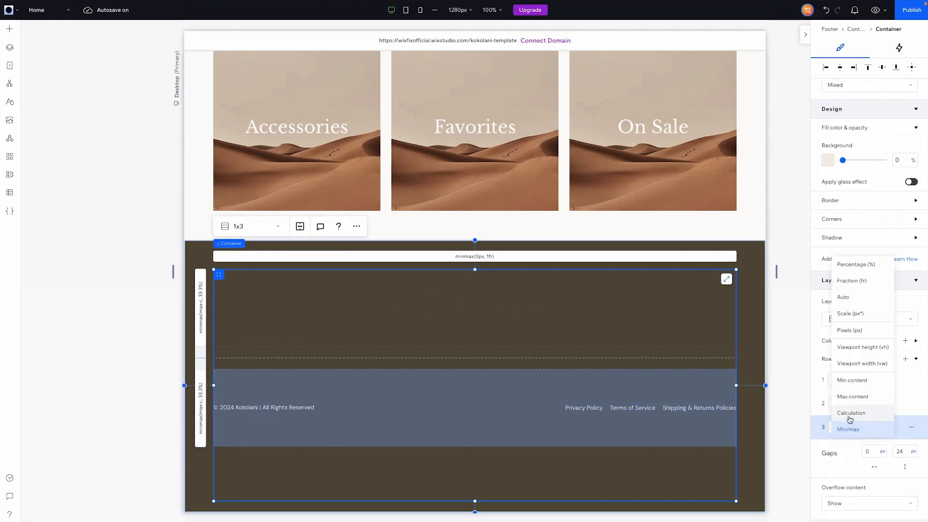
click(858, 381)
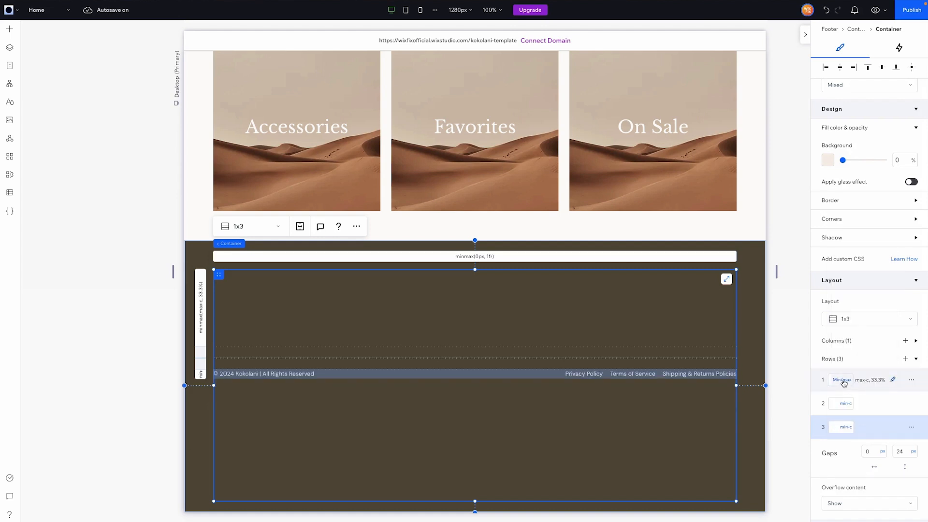
click(844, 380)
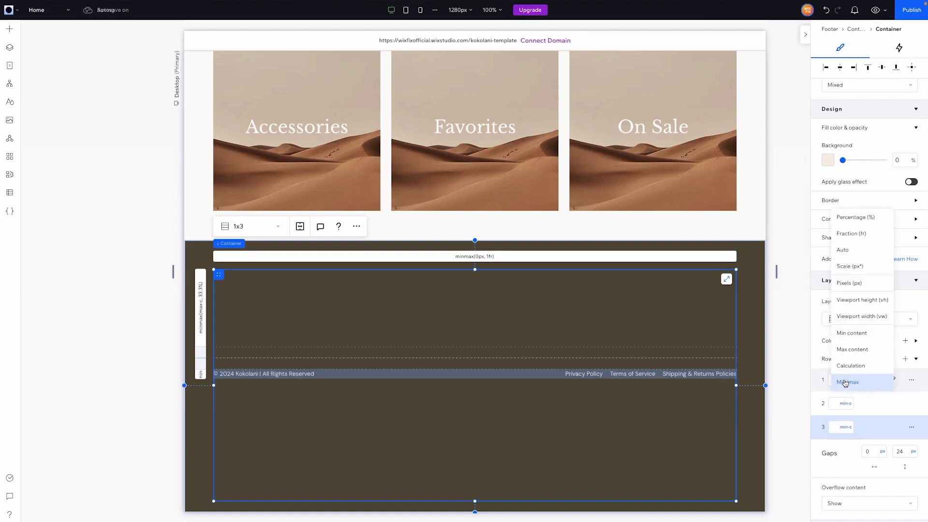
click(863, 252)
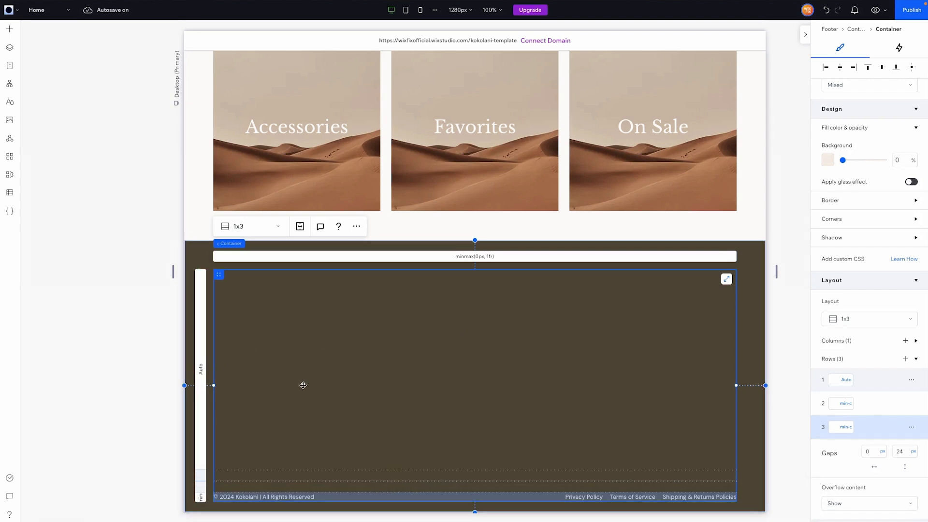
click(790, 326)
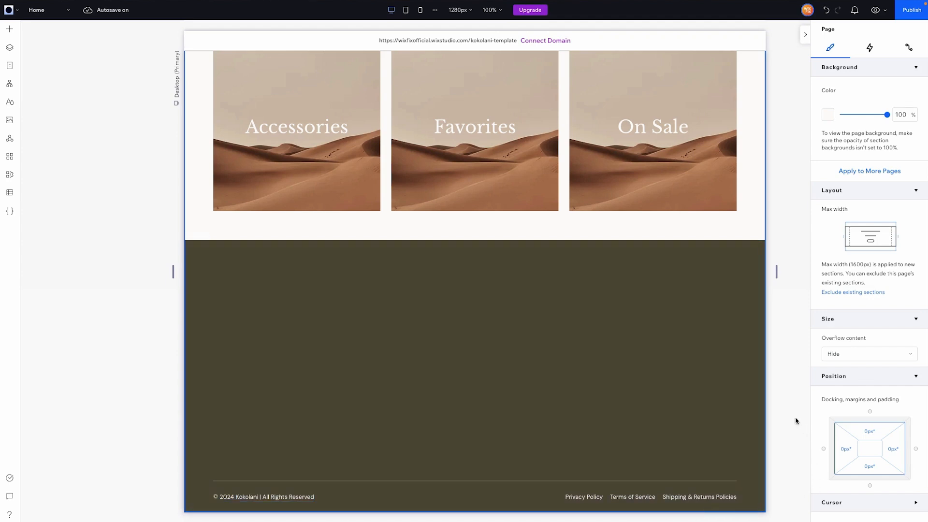
Add a new container to the first row of the footer grid and stretch it to fill the cell.
click(240, 324)
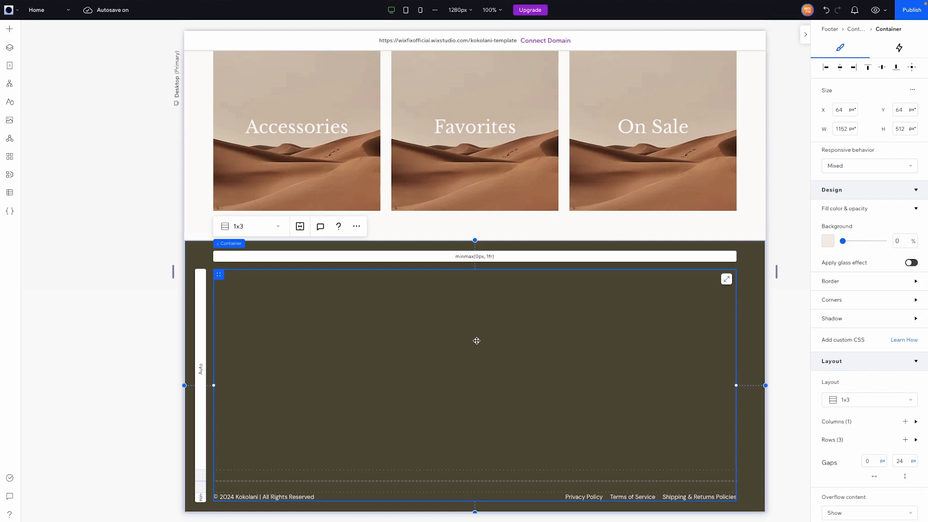
click(9, 30)
drag(203, 186, 498, 356)
click(538, 346)
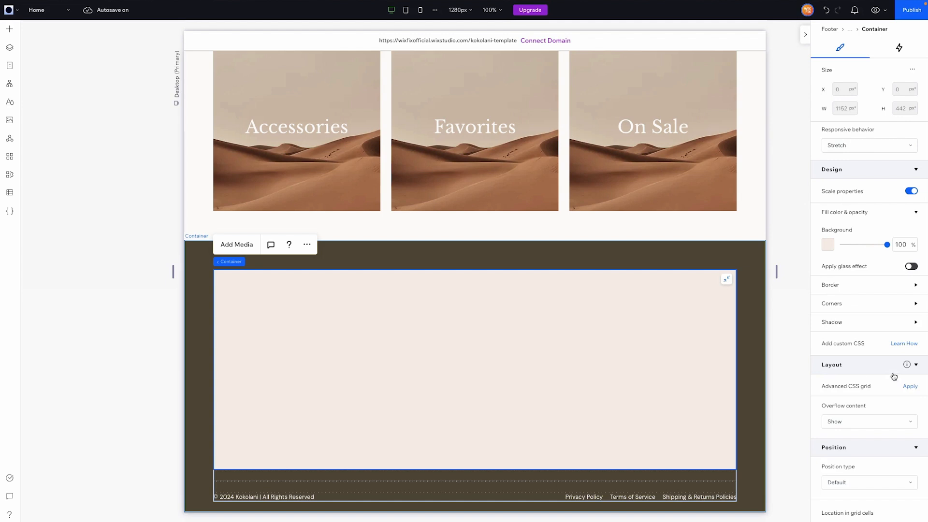
Apply a CSS grid with four columns and one row to the new container and set its column gap to 24 px.
click(911, 389)
click(894, 404)
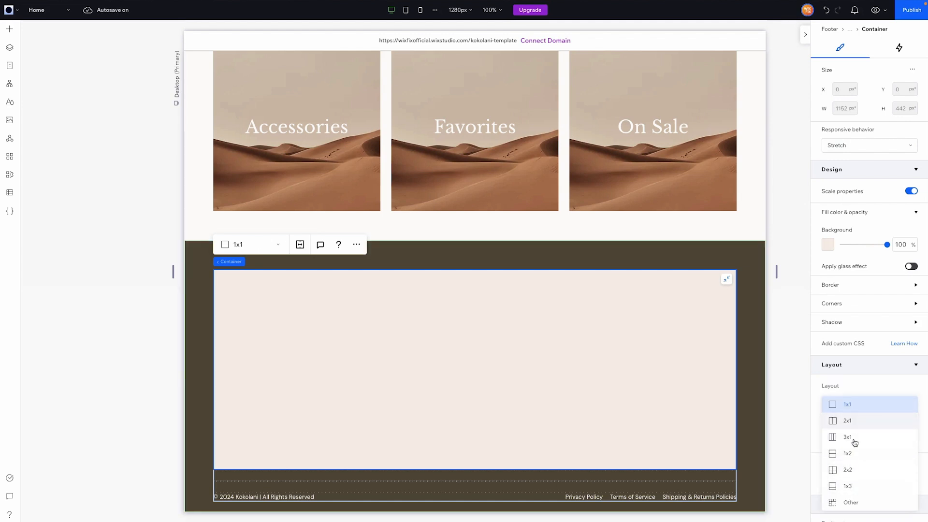
click(848, 504)
click(874, 416)
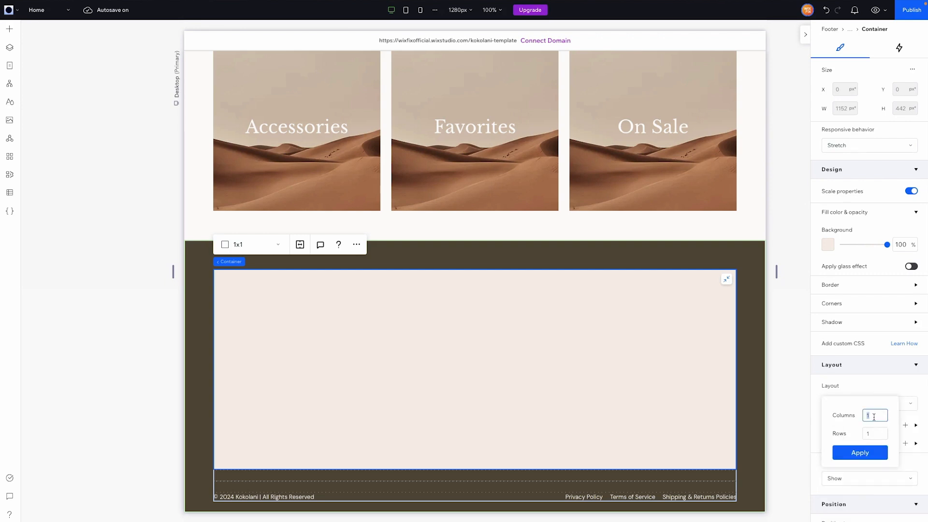
click(874, 454)
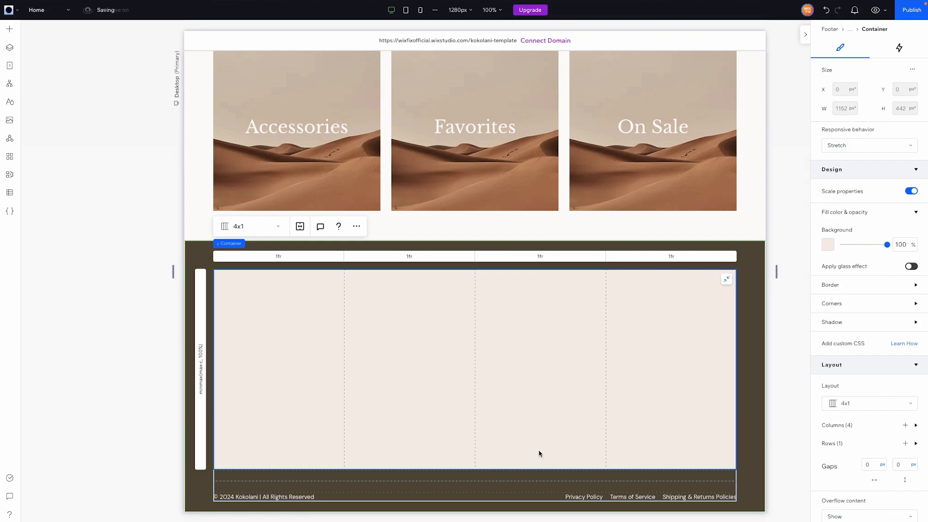
click(867, 465)
key(Return)
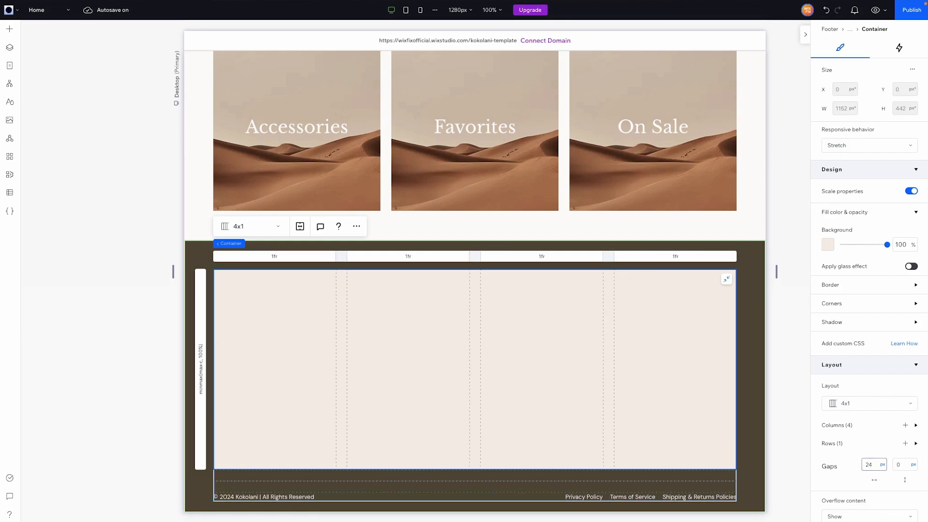
Set the four-column container's background opacity to 0%.
click(904, 248)
text(0)
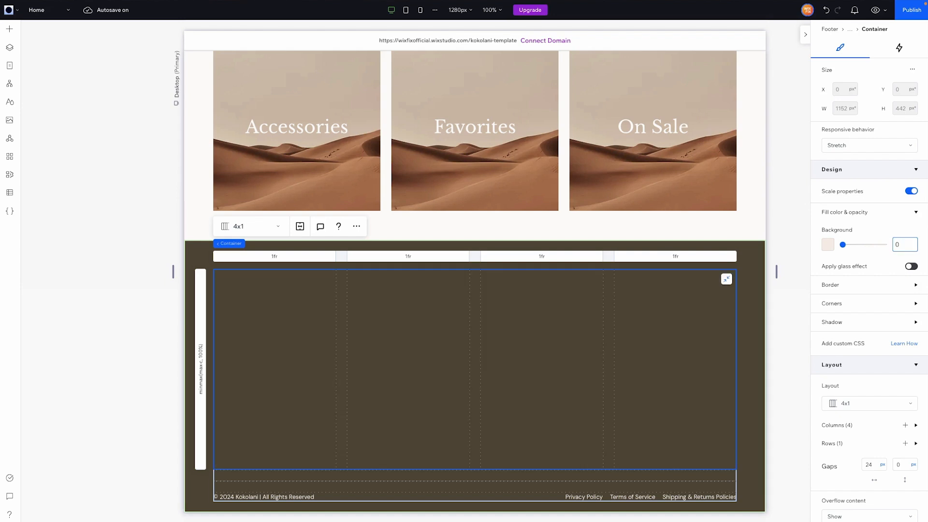
click(783, 342)
click(542, 344)
Copy the KOKOLANI logo vector art from the header and paste it into the first column of the footer's four-column container.
scroll(706, 338, up, 15)
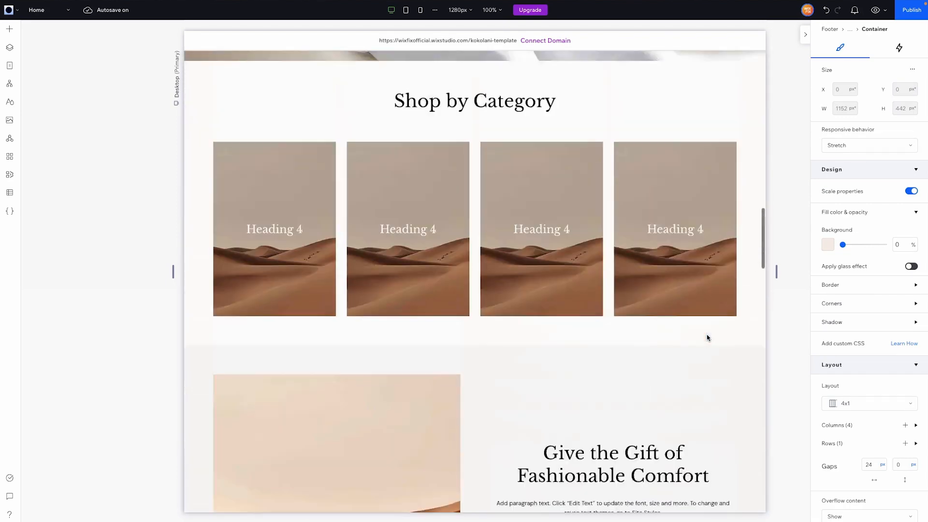
scroll(707, 337, up, 10)
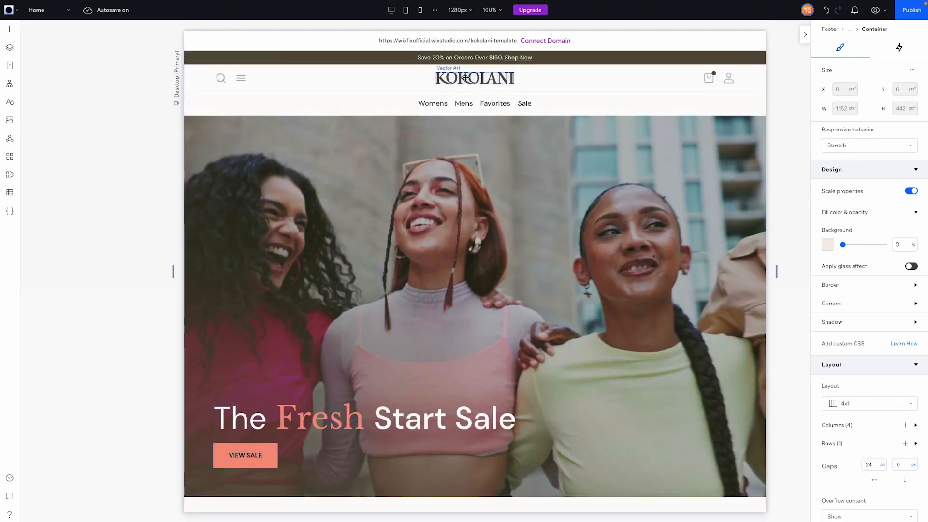
click(466, 78)
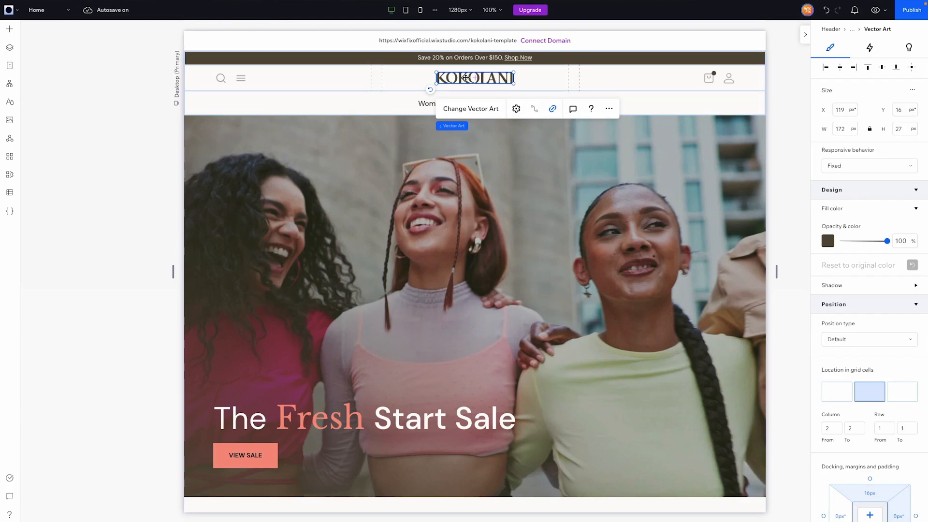
scroll(254, 324, down, 20)
click(254, 324)
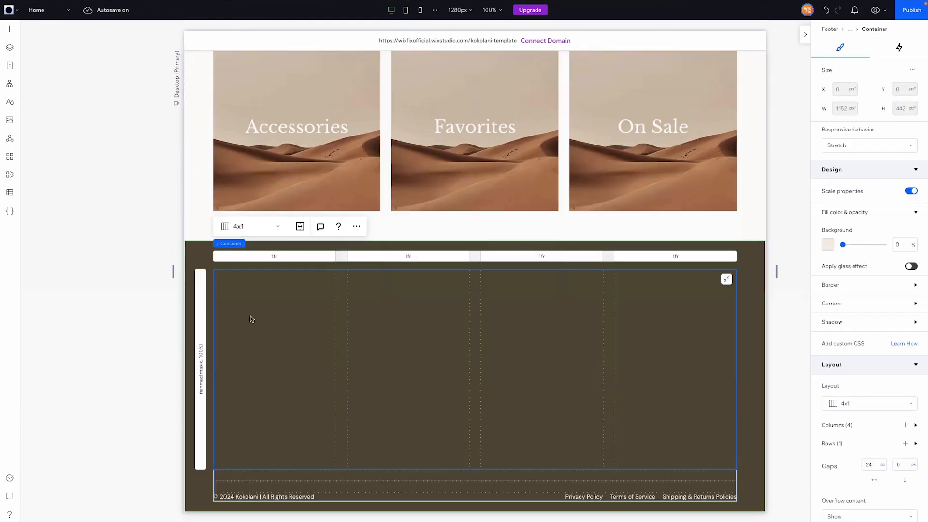
right_click(239, 313)
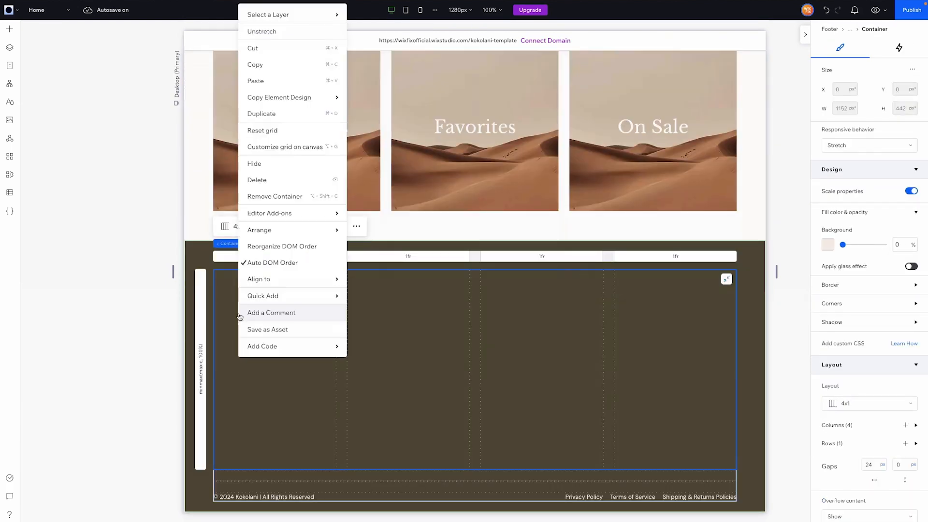
click(256, 81)
Fill the footer logo with the light beige theme color and align it to the top-left corner of its cell.
click(828, 241)
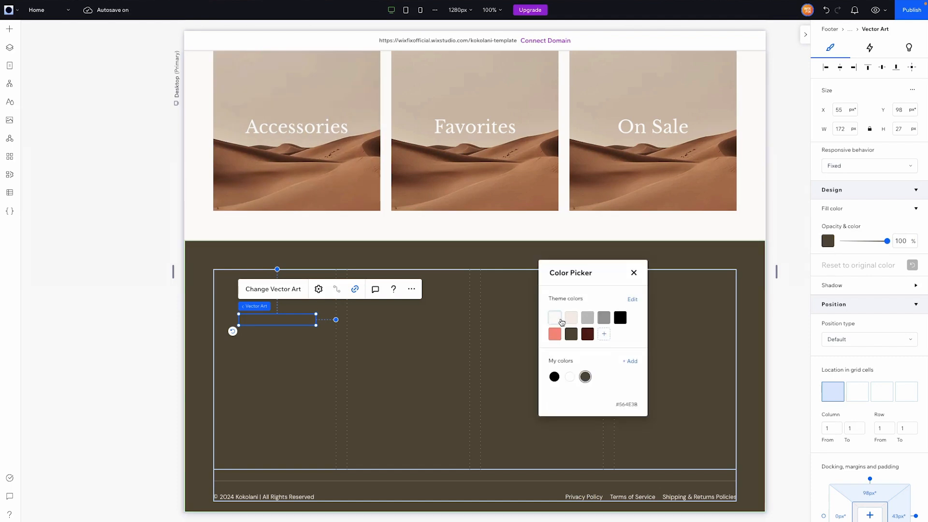
click(571, 319)
click(400, 361)
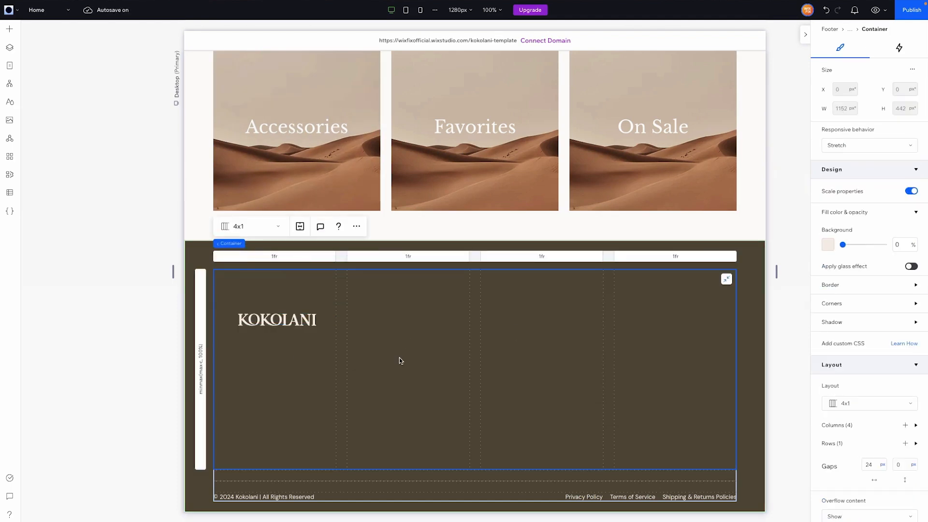
click(304, 322)
click(826, 67)
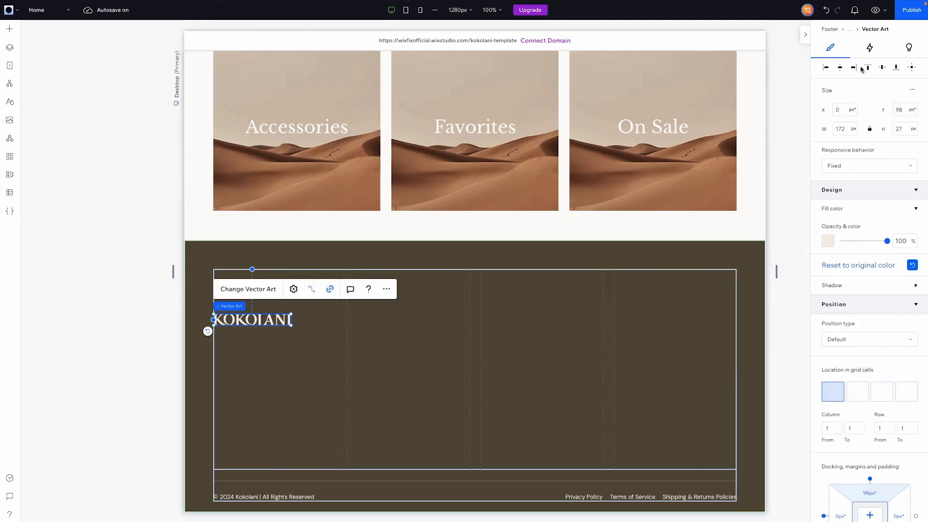
click(868, 68)
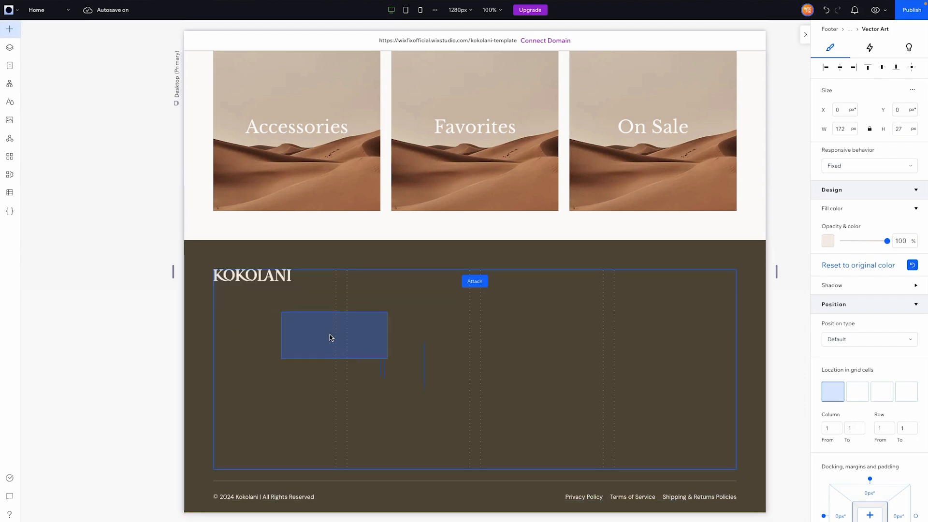
Add a paragraph text below the footer logo and set its text color to the off-white theme color.
drag(330, 334, 269, 329)
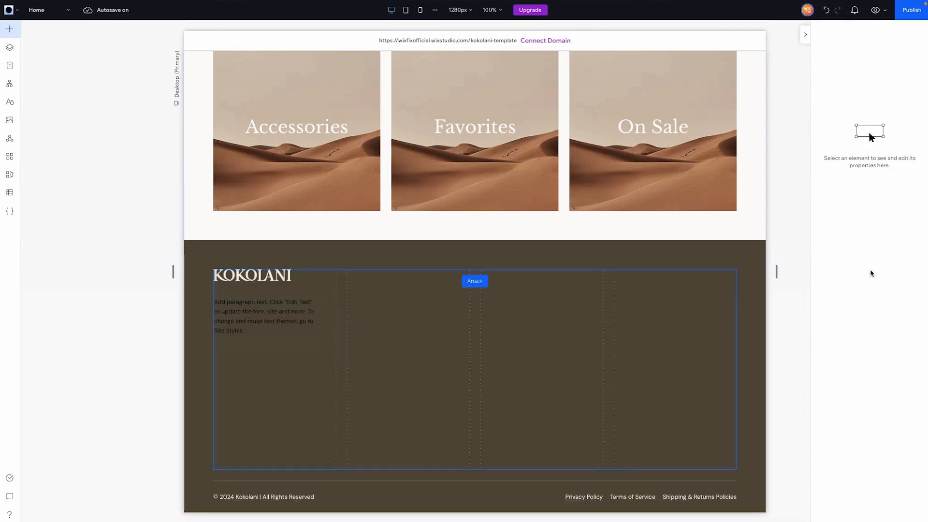
click(915, 370)
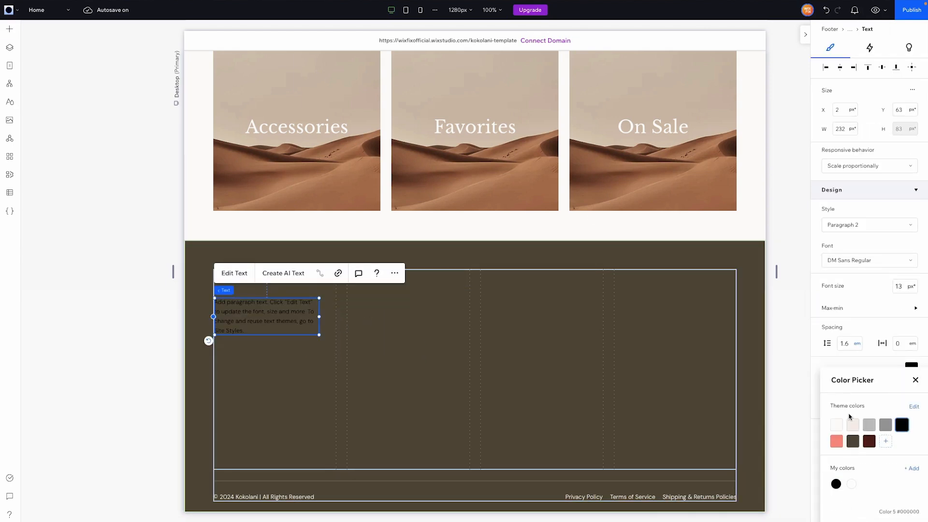
click(836, 425)
Widen the paragraph text to about 268 px across the first column and move it up to just beneath the logo.
drag(319, 321, 346, 327)
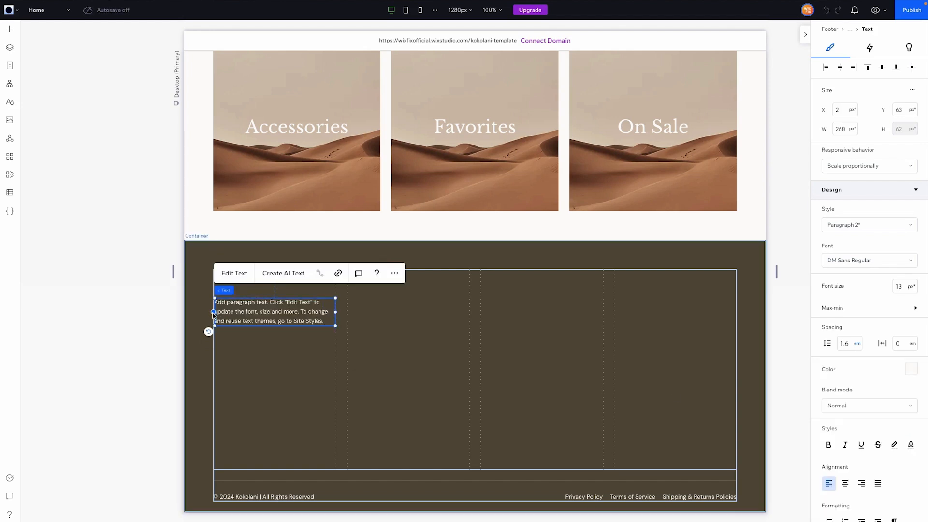
drag(228, 312, 228, 299)
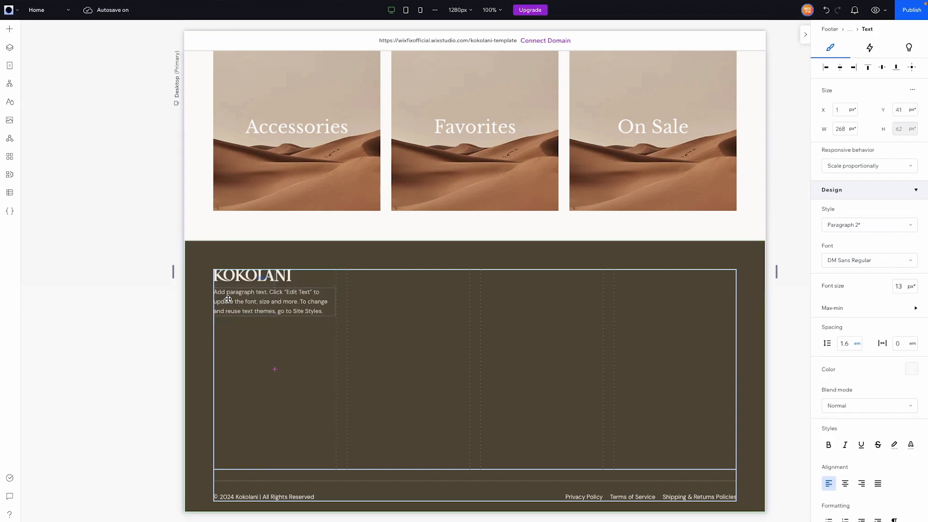
scroll(506, 249, up, 15)
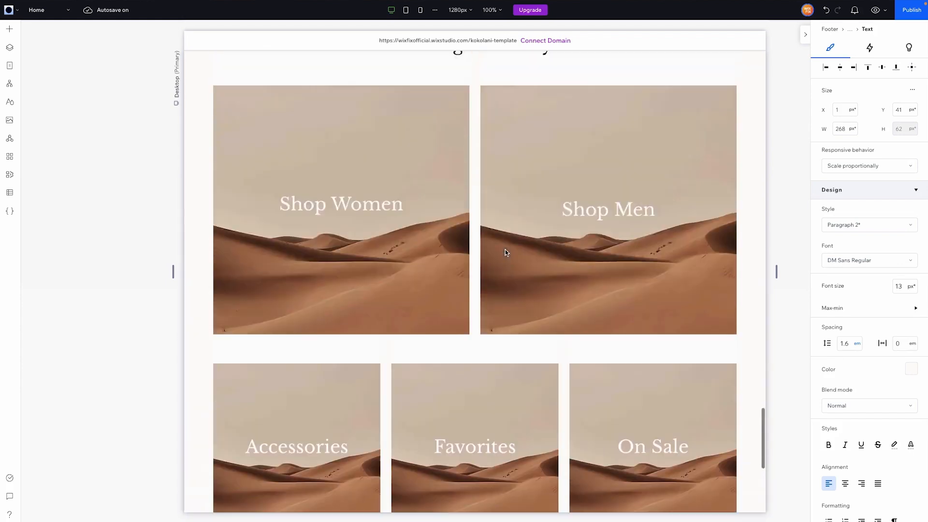
scroll(506, 249, down, 15)
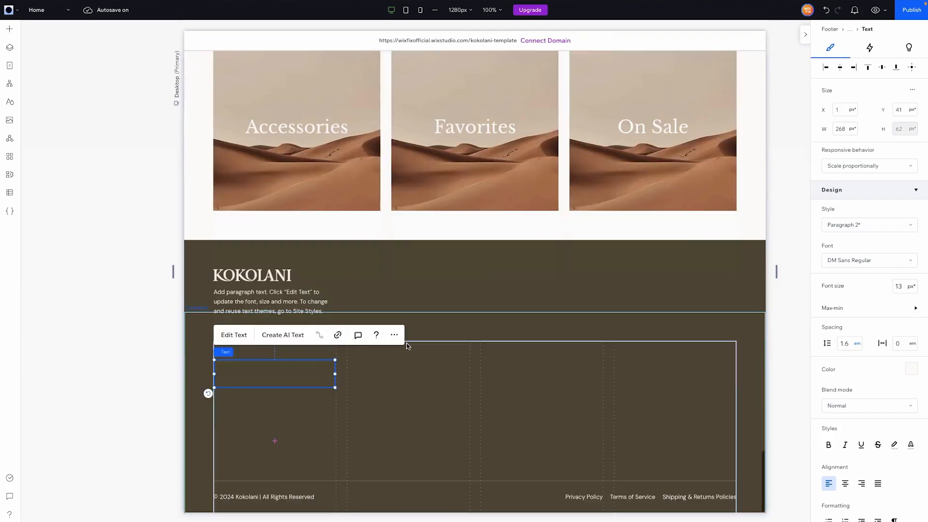
Try to set the footer paragraph's width to 100%, and undo the change.
click(841, 128)
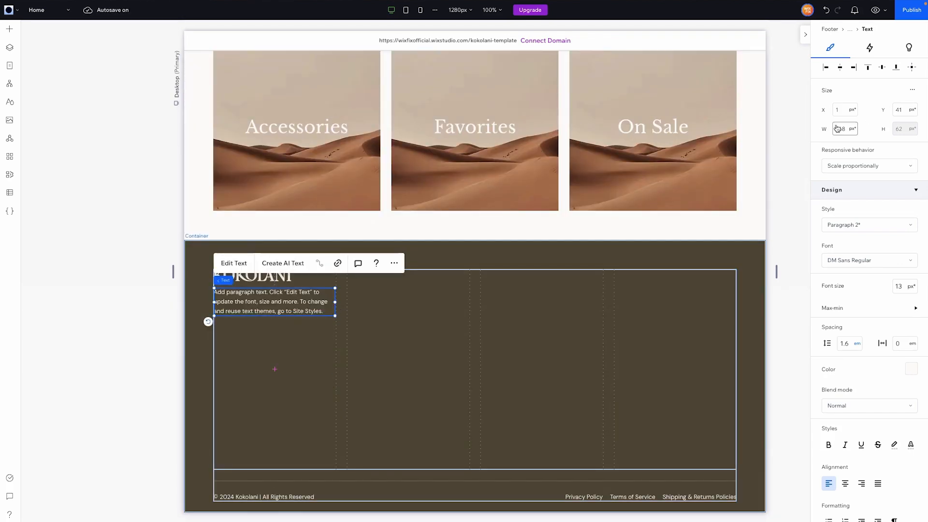
text(100%)
key(Return)
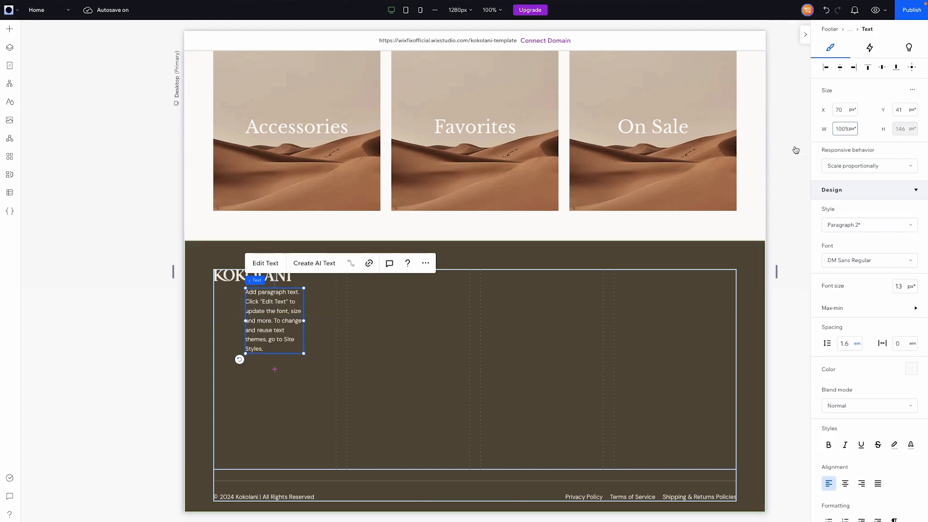
key(ctrl+z)
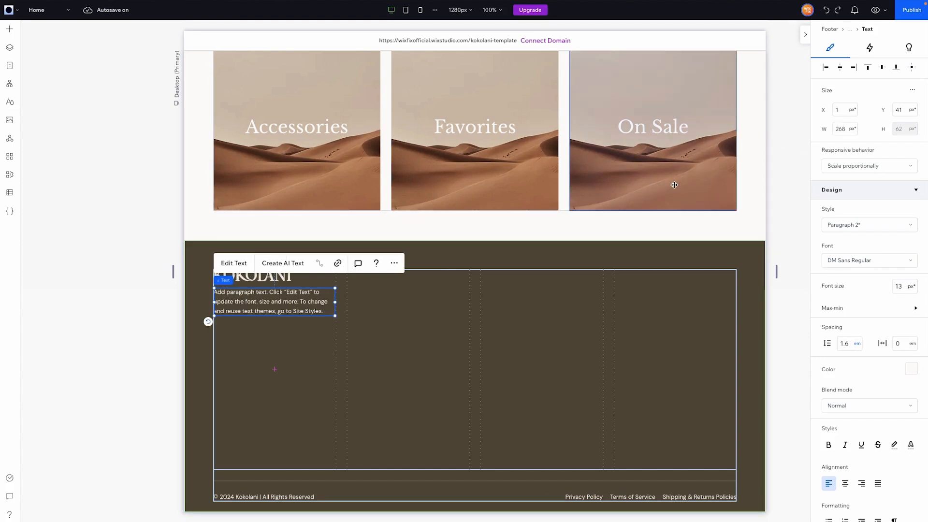
Switch the footer paragraph to advanced sizing and set its width to 100%.
key(ctrl+shift+z)
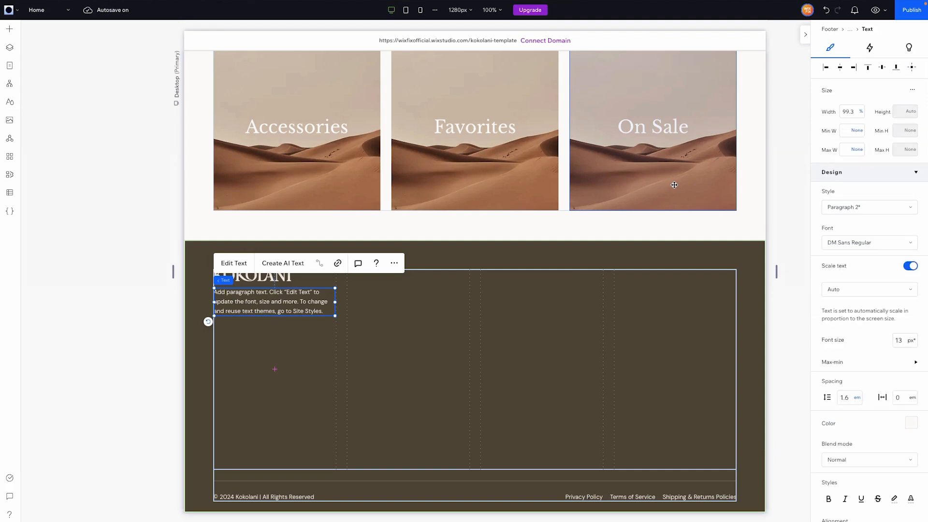
click(913, 91)
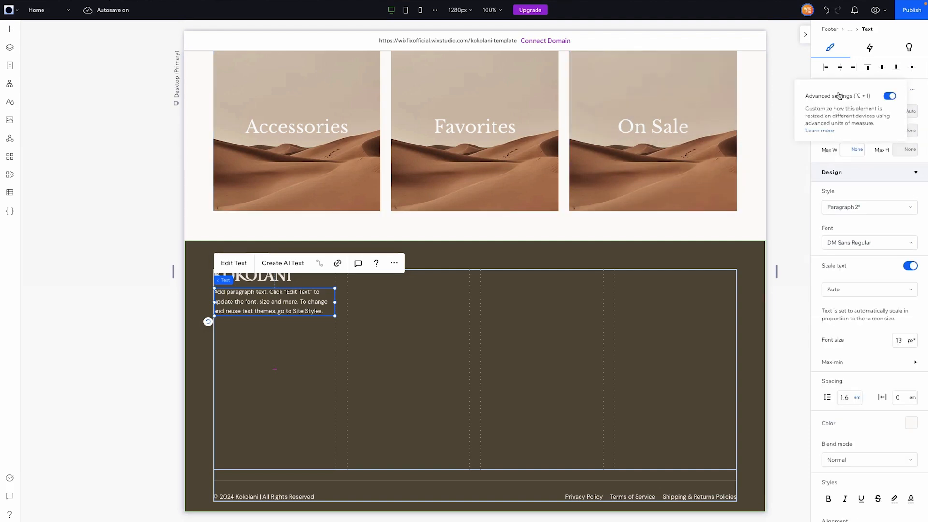
click(849, 110)
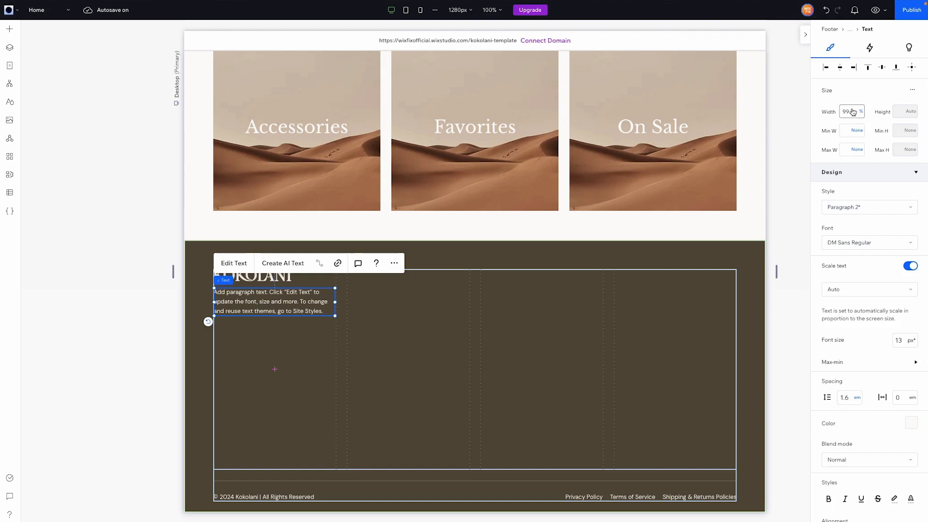
text(100)
key(Return)
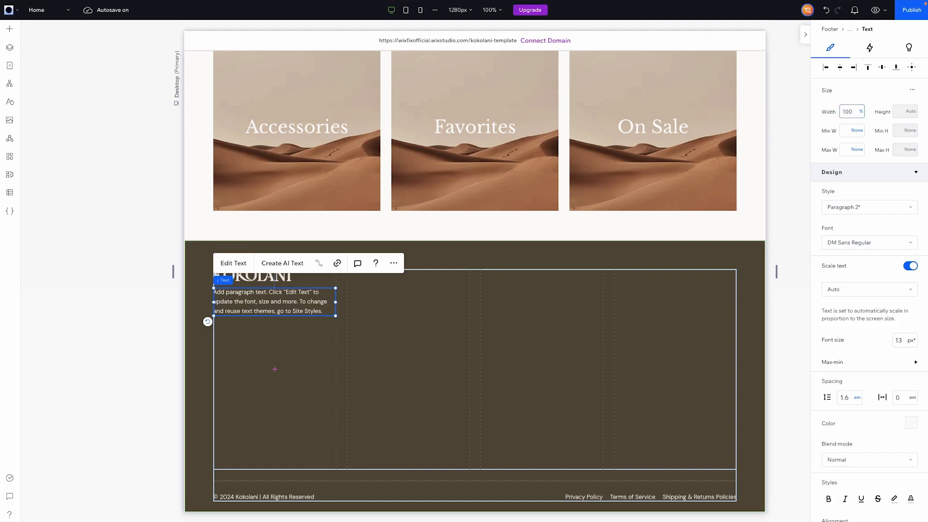
Add a social bar with plain black icons to the four-column footer container, below the paragraph text.
click(297, 340)
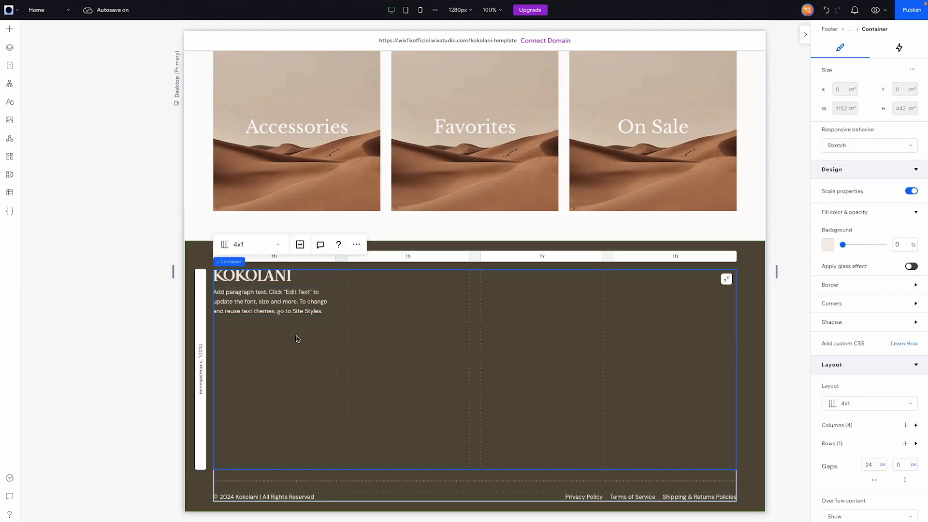
click(10, 31)
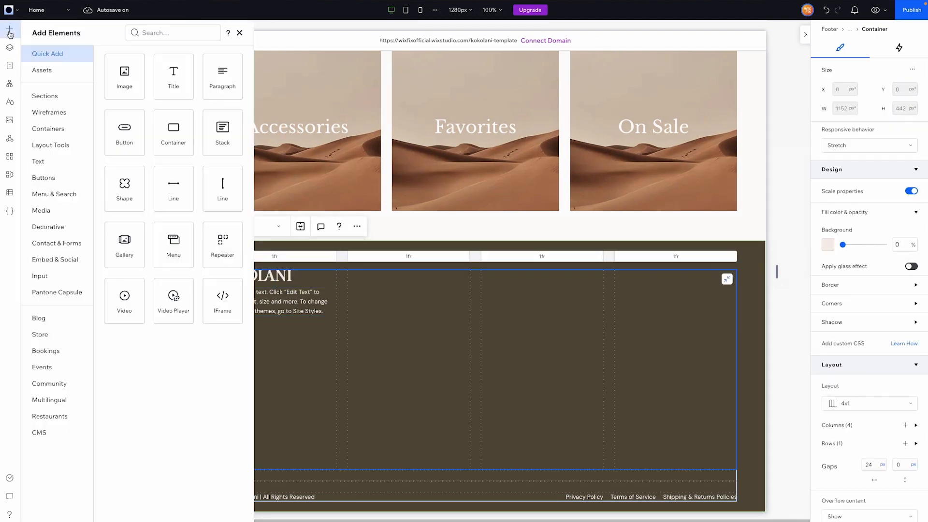
click(52, 260)
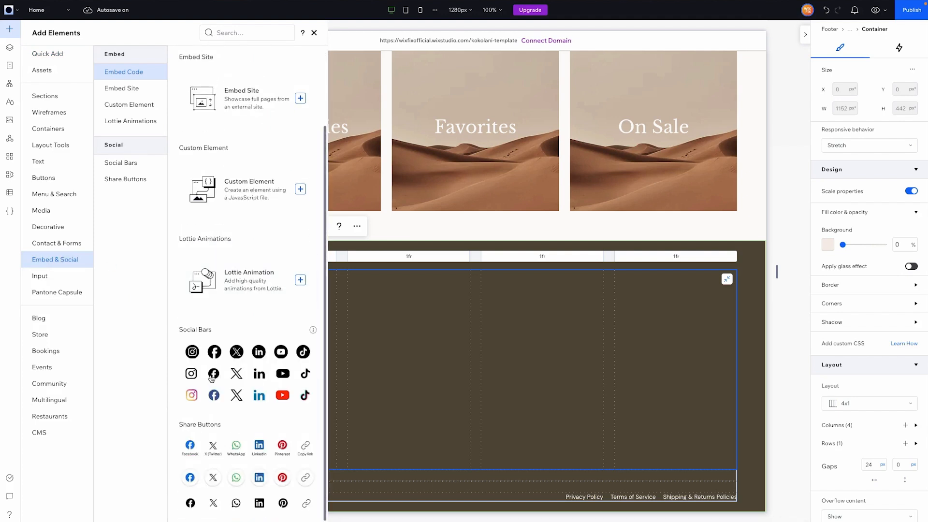
drag(211, 378, 397, 382)
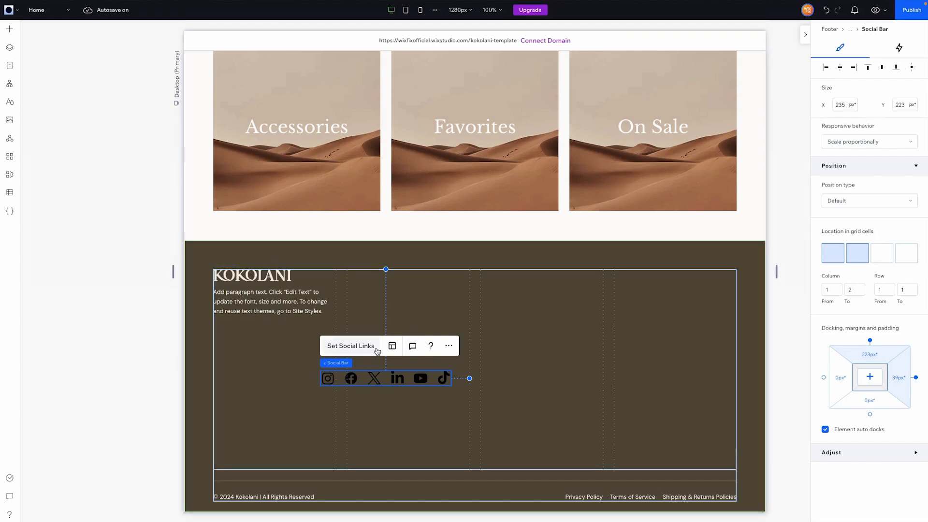
Remove all the default icons from the footer's social bar.
click(351, 346)
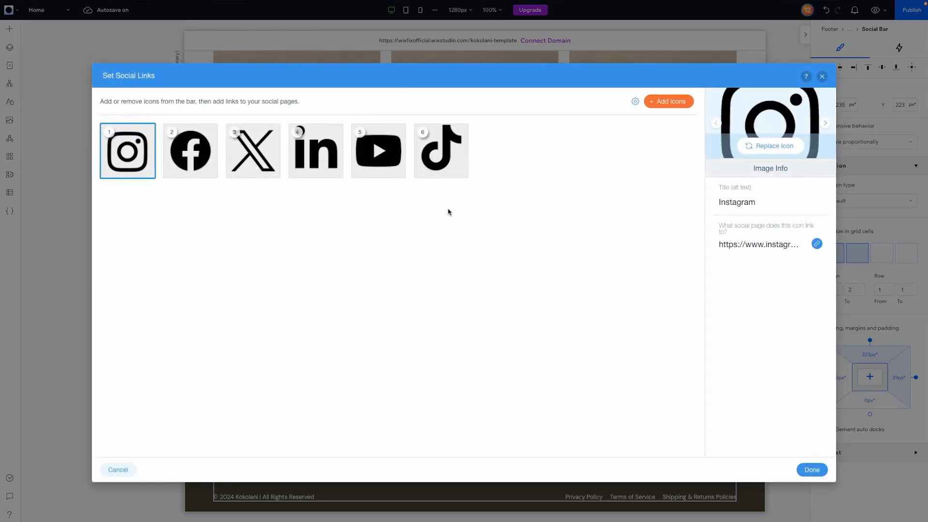
click(147, 172)
click(147, 172)
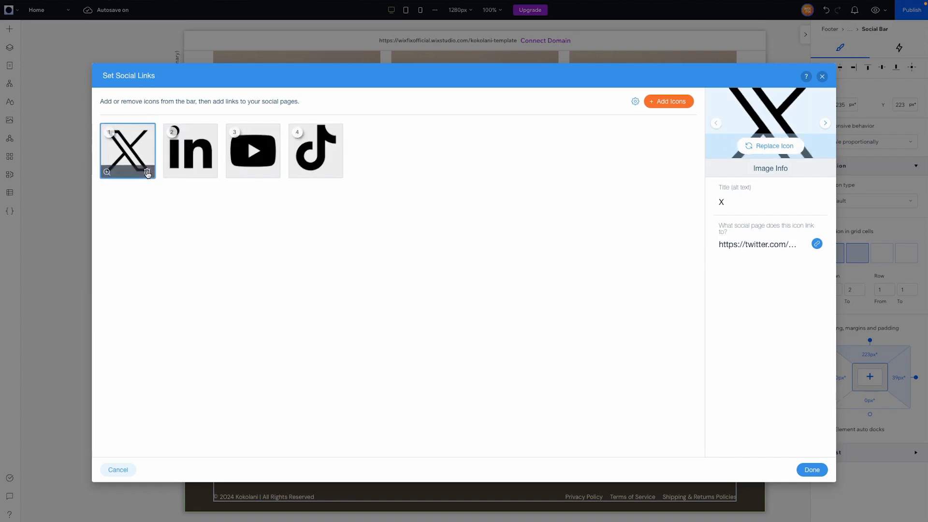
click(147, 172)
click(147, 171)
click(147, 172)
click(147, 172)
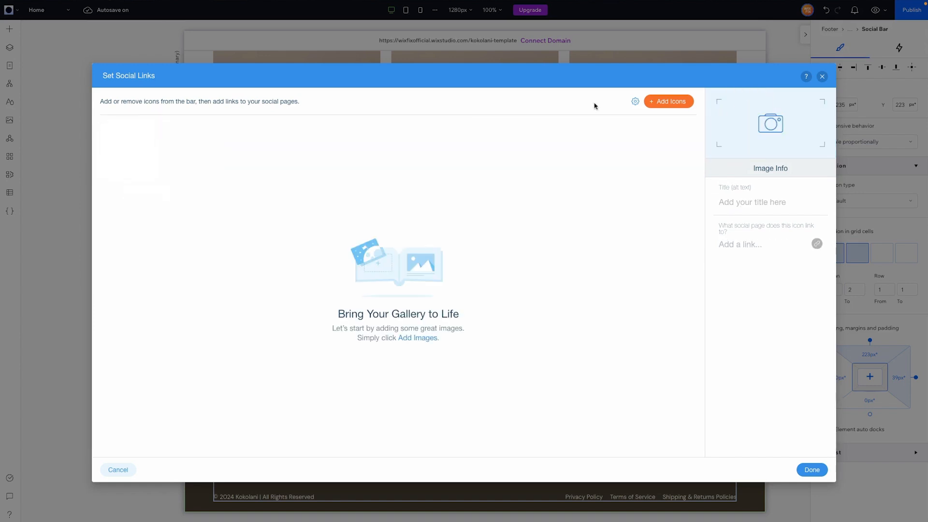
Search the media library for "facebook" and add a white Facebook icon to the social bar.
click(665, 103)
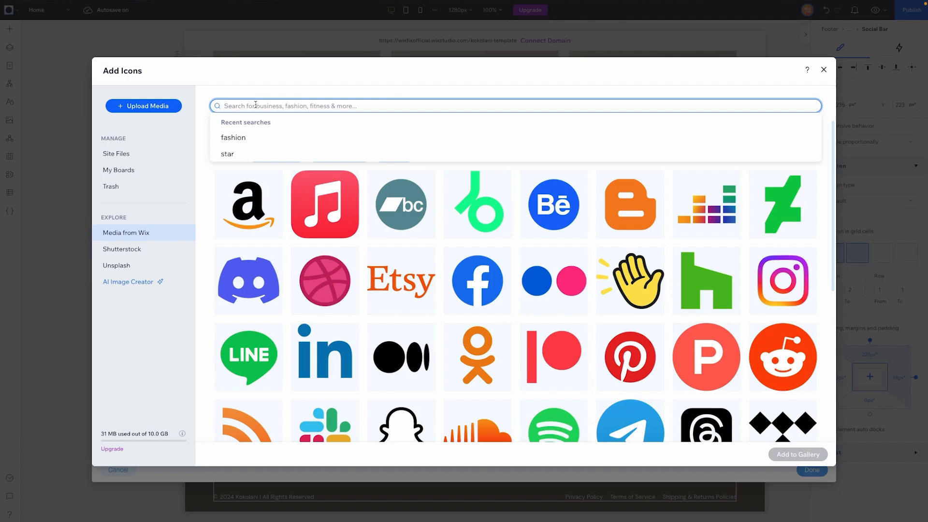
text(facebook)
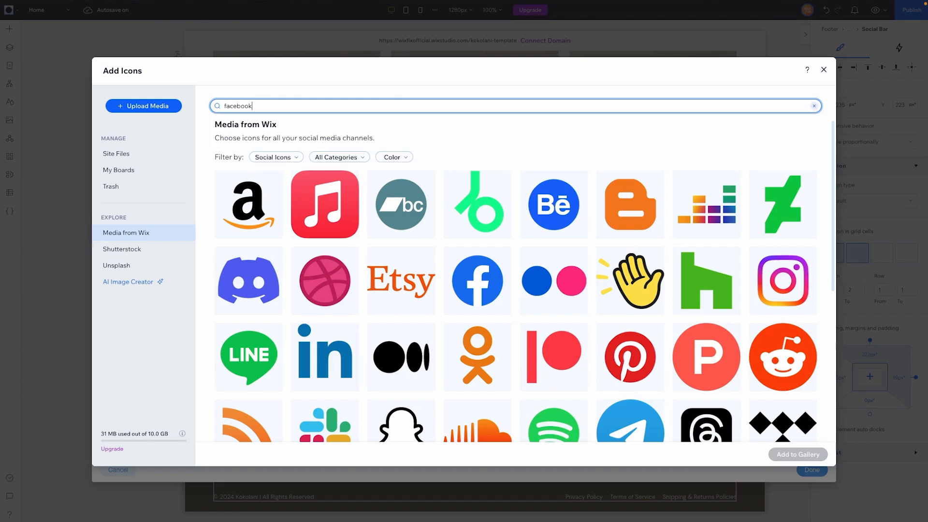
key(Return)
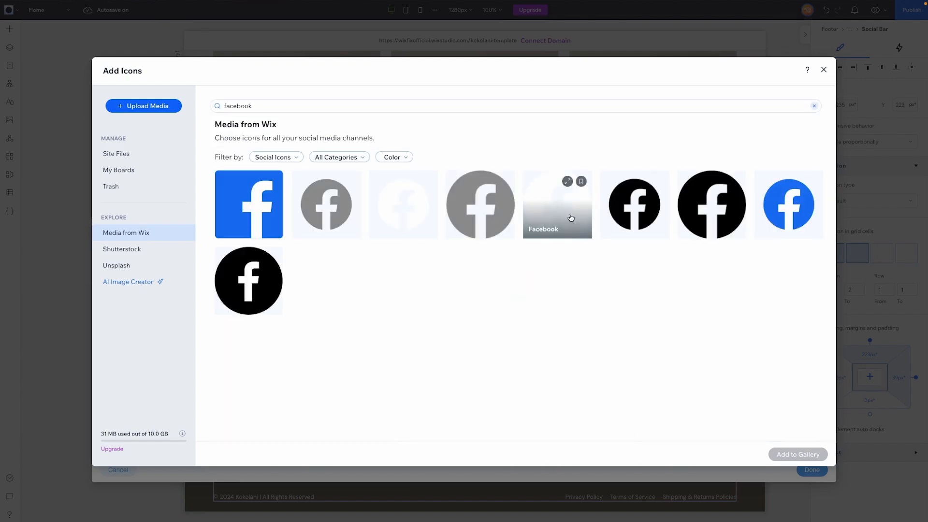
click(411, 218)
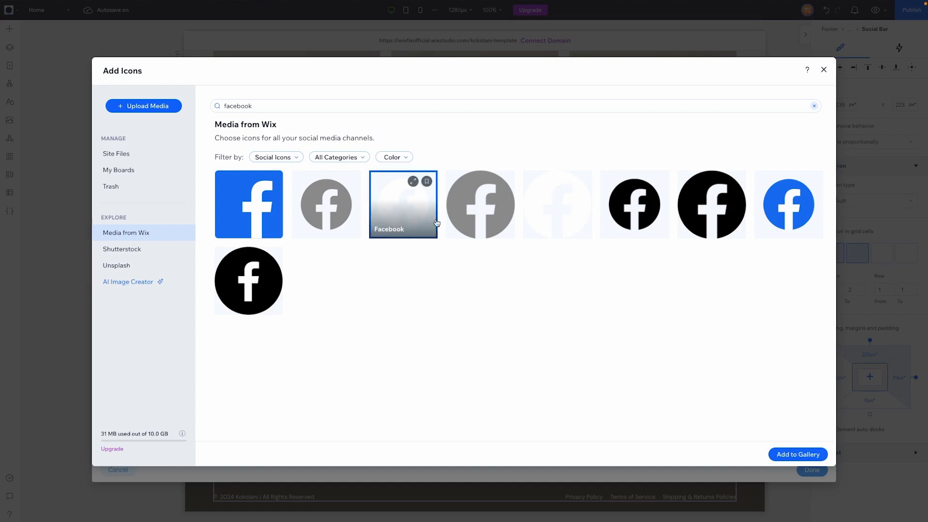
click(804, 461)
Search the media library for "instagram" and add a white Instagram icon to the social bar.
click(669, 100)
click(343, 111)
text(instsagram)
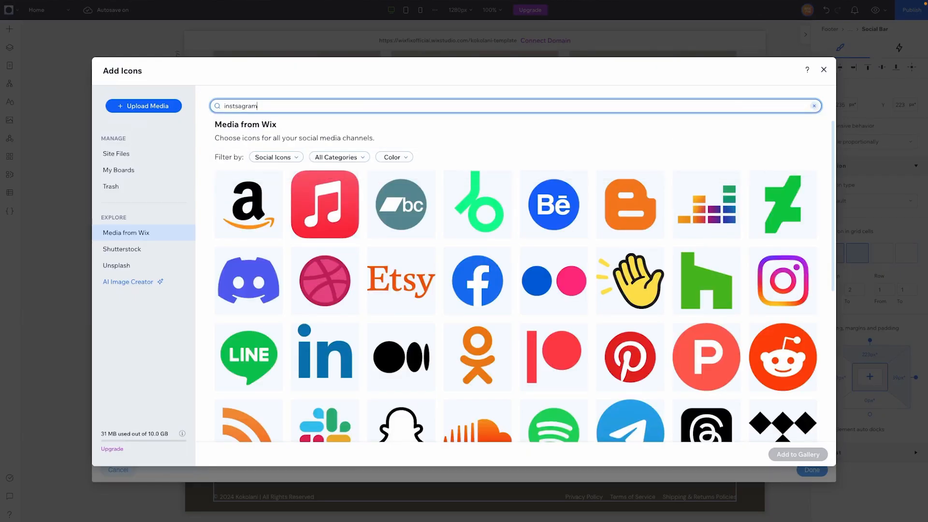
key(Return)
click(237, 108)
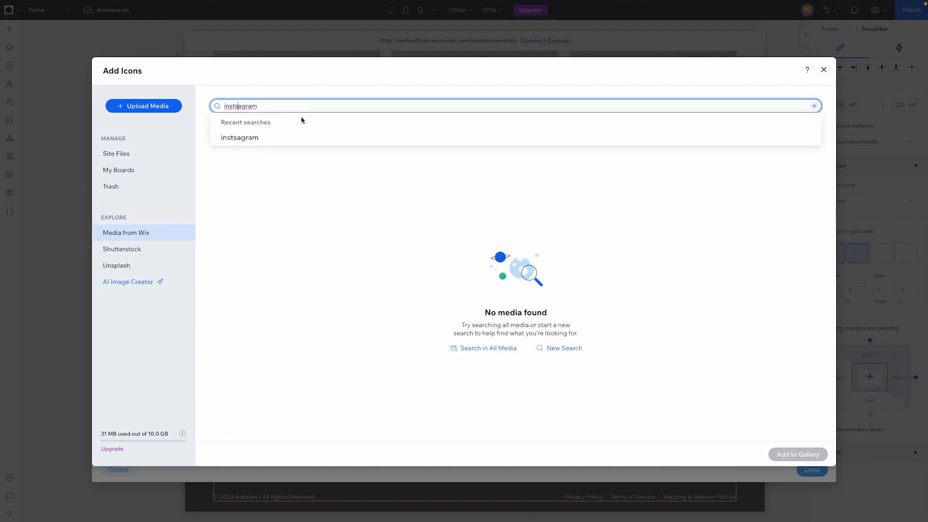
key(BackSpace)
key(Return)
click(632, 222)
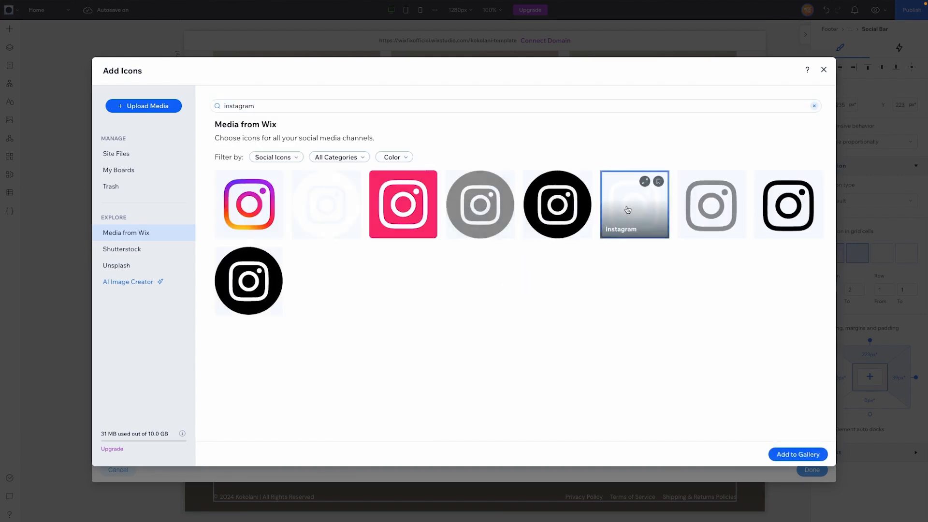
click(798, 455)
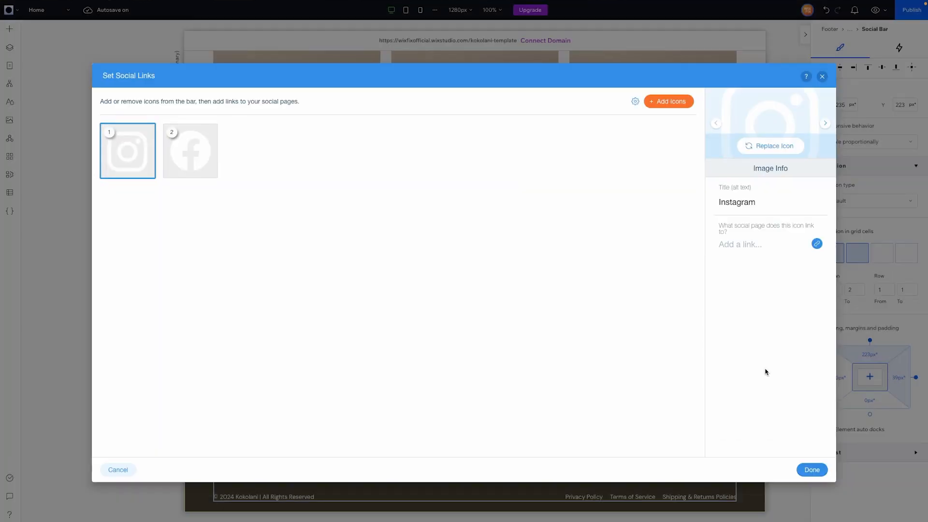
Search the media library for "x" and add a white X icon to the social bar.
click(670, 103)
click(285, 106)
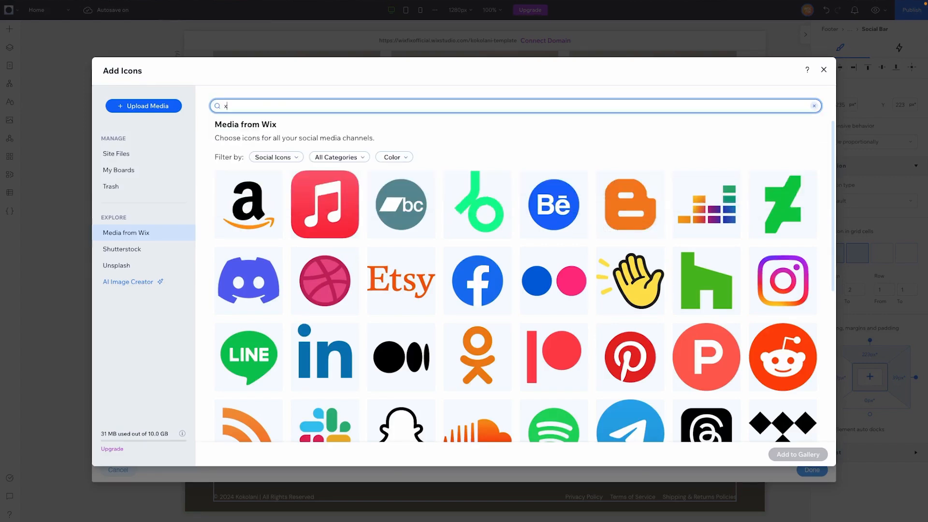
text(x)
click(791, 210)
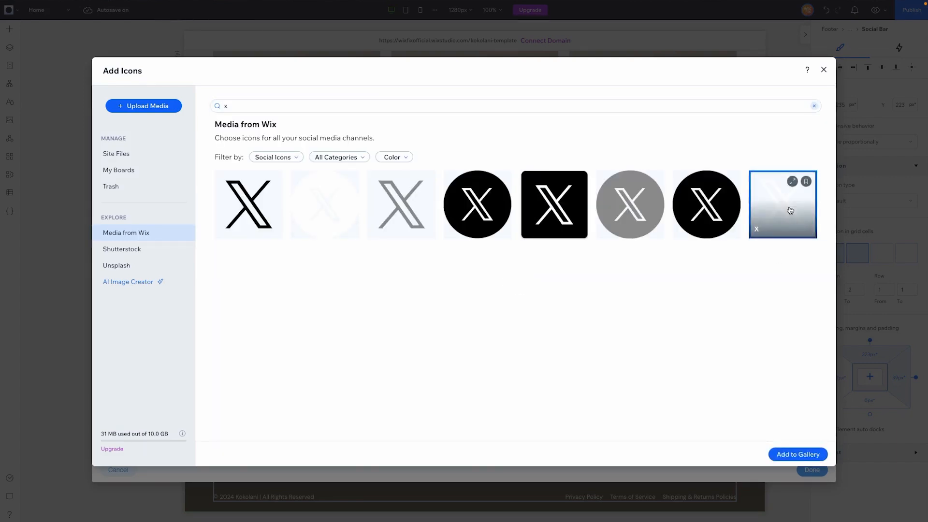
click(798, 454)
Find a white TikTok icon with the search "tiktok", add it to the social bar and apply the icon set.
click(669, 102)
click(588, 107)
text(tiktok)
click(405, 210)
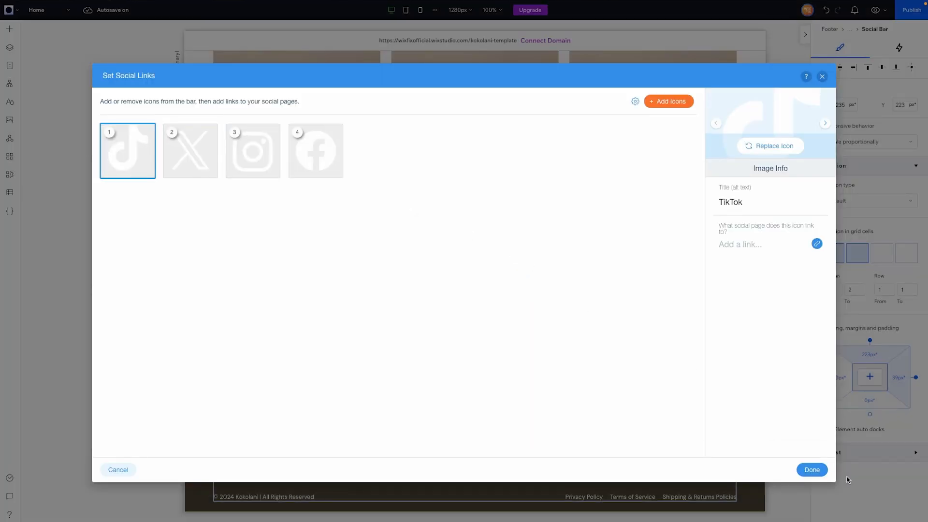
click(812, 470)
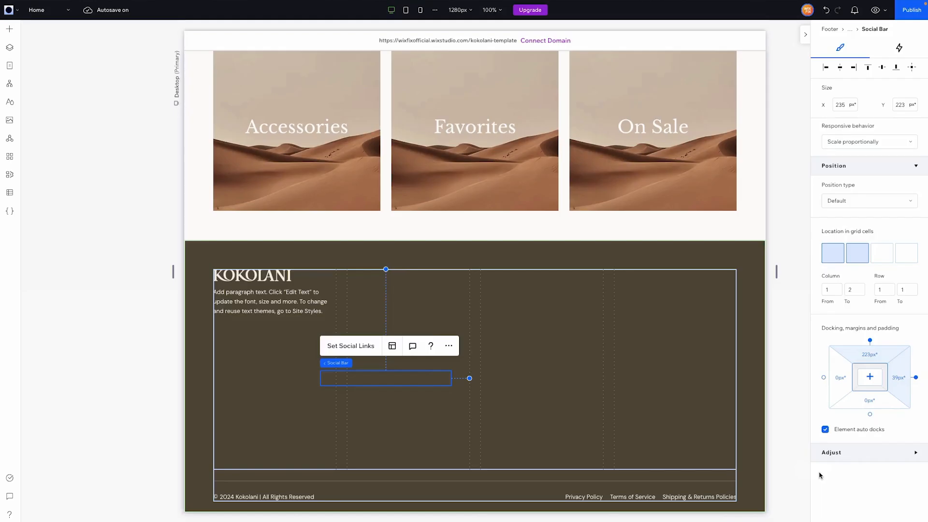
Set the social bar's icon size to 28 px and reduce the spacing between its icons.
click(439, 347)
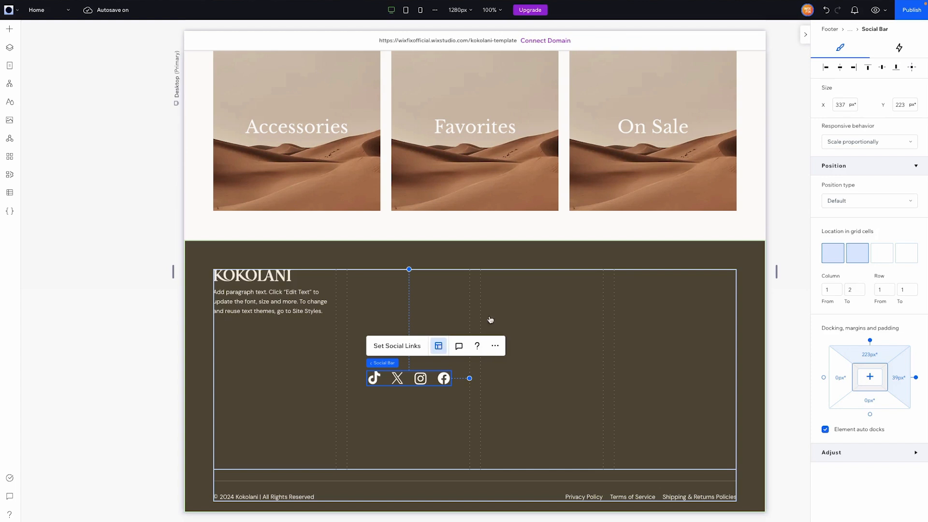
double_click(570, 357)
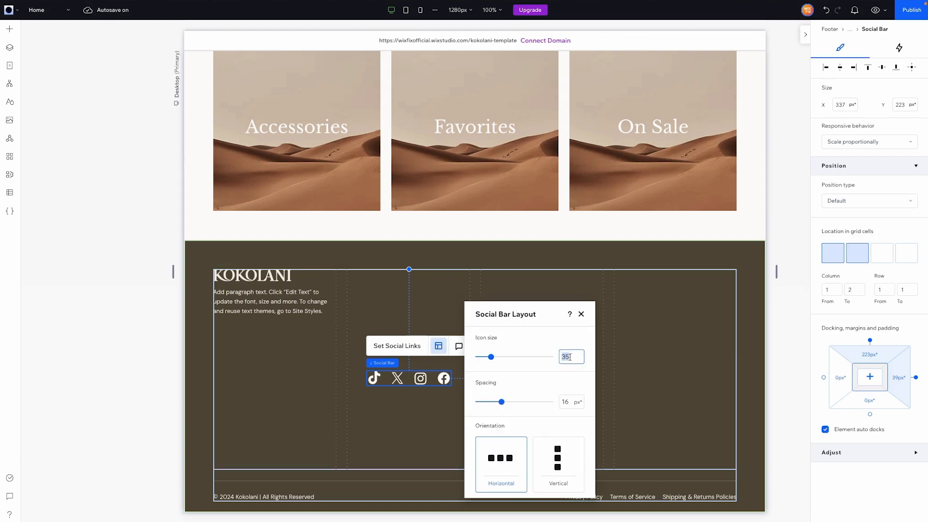
text(28)
double_click(570, 403)
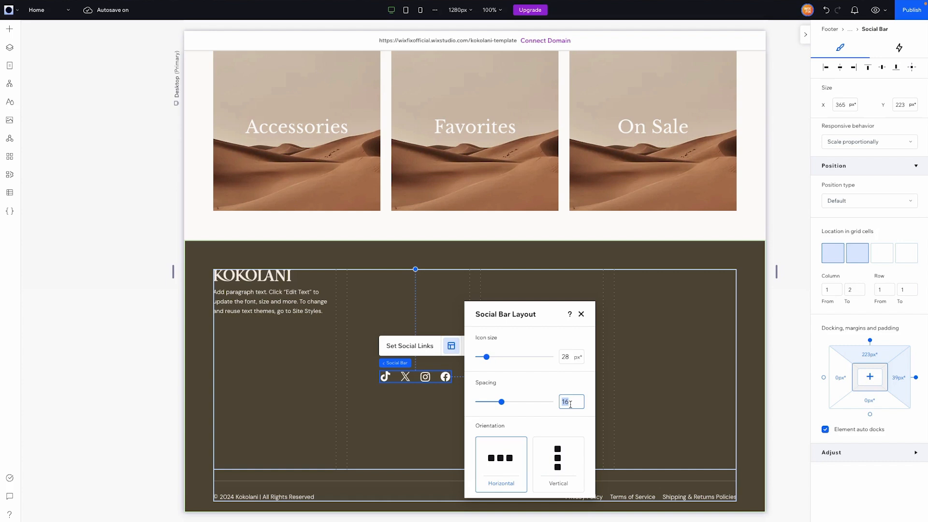
text(1)
Move the social bar into the first footer column, left-aligned just beneath the paragraph text.
click(406, 378)
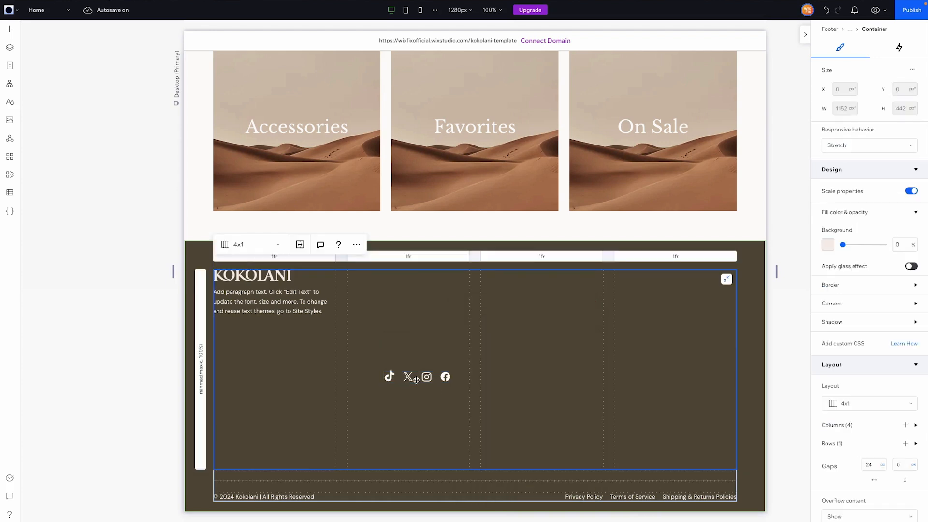
click(412, 377)
drag(413, 377, 256, 324)
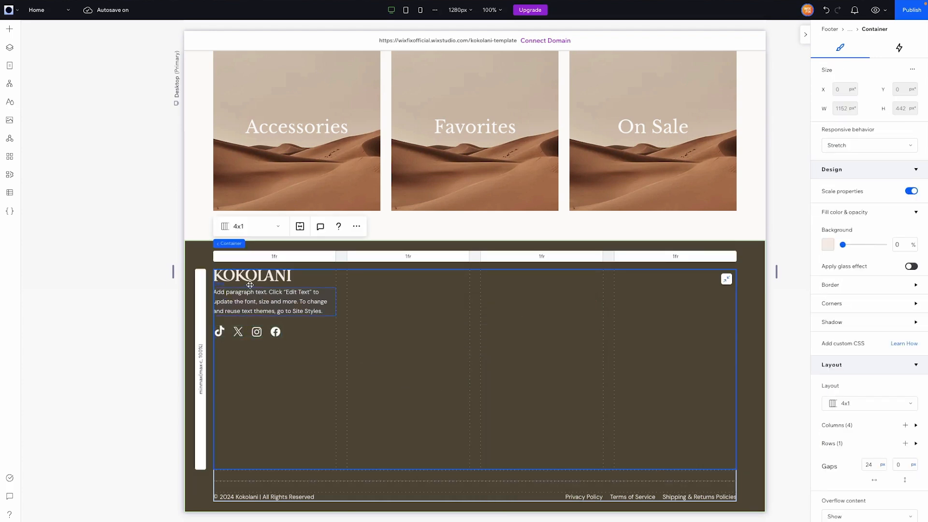
Stack the footer logo, paragraph and social bar vertically with an item spacing of 16 px.
click(244, 333)
shift+click(263, 276)
shift+click(271, 296)
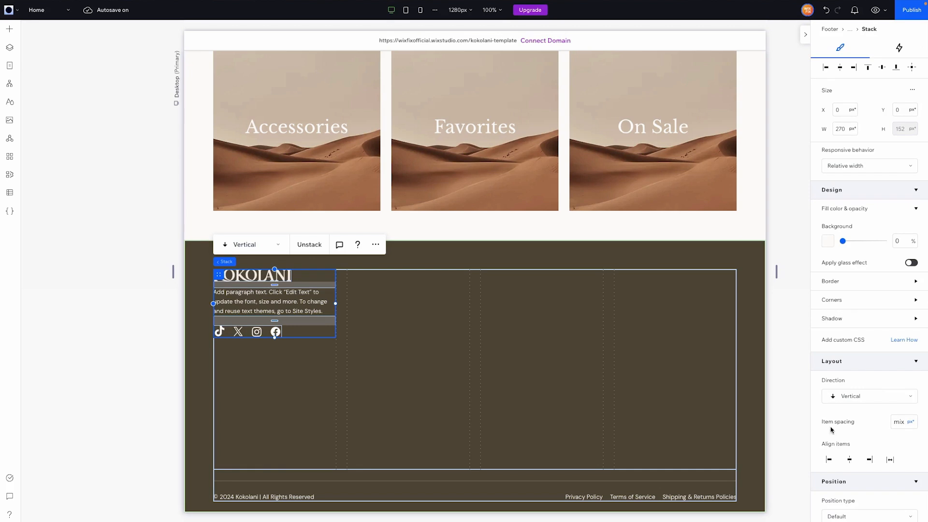
click(896, 423)
text(16)
click(405, 311)
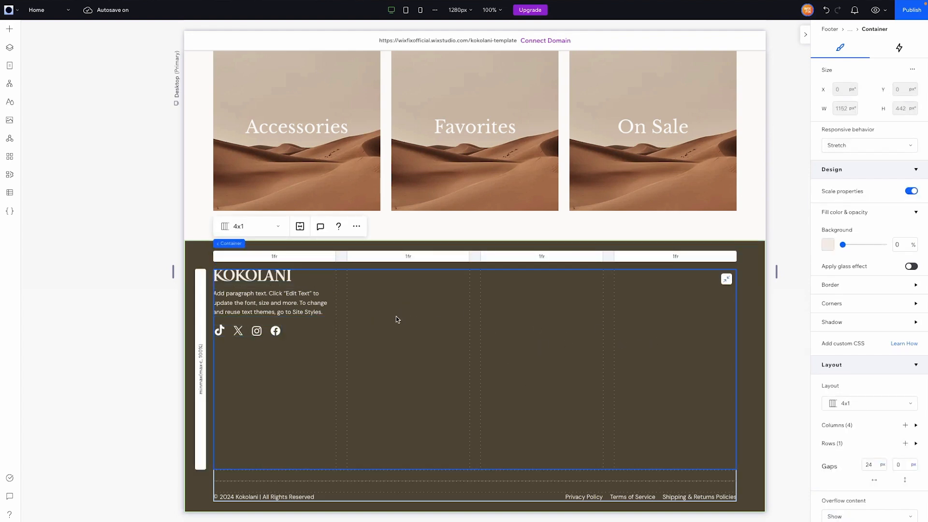
Copy the "Give the Gift of Fashionable Comfort" heading and paste it into the footer's four-column container, starting in the second column.
scroll(466, 124, up, 8)
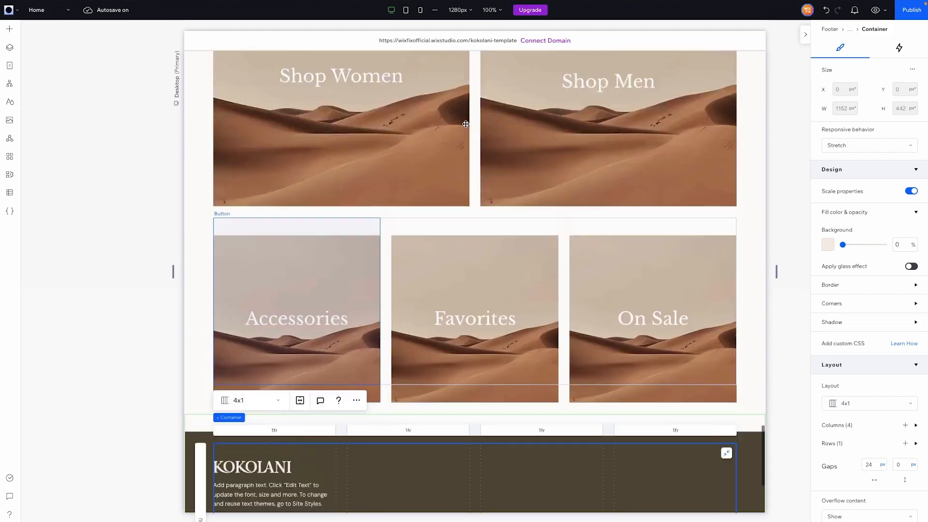
scroll(465, 123, up, 5)
scroll(466, 124, down, 2)
click(314, 130)
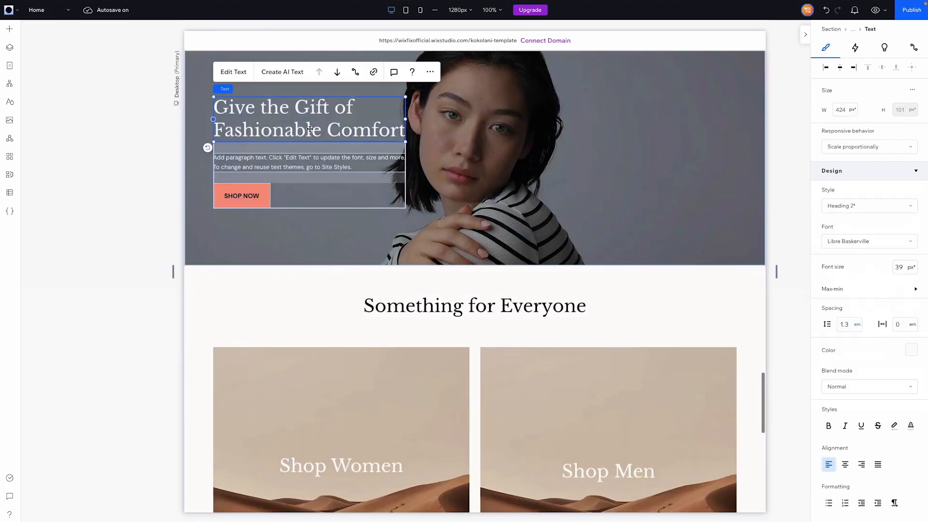
scroll(313, 130, down, 10)
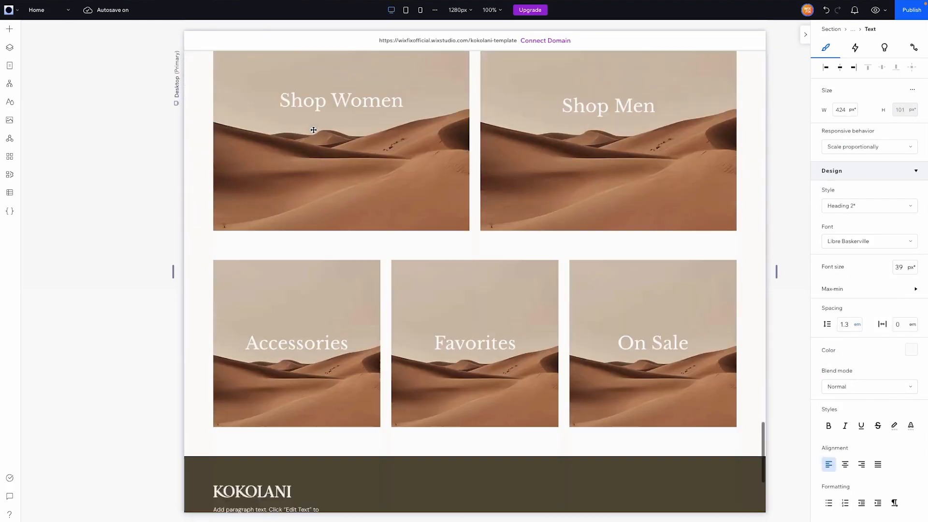
click(389, 309)
right_click(390, 309)
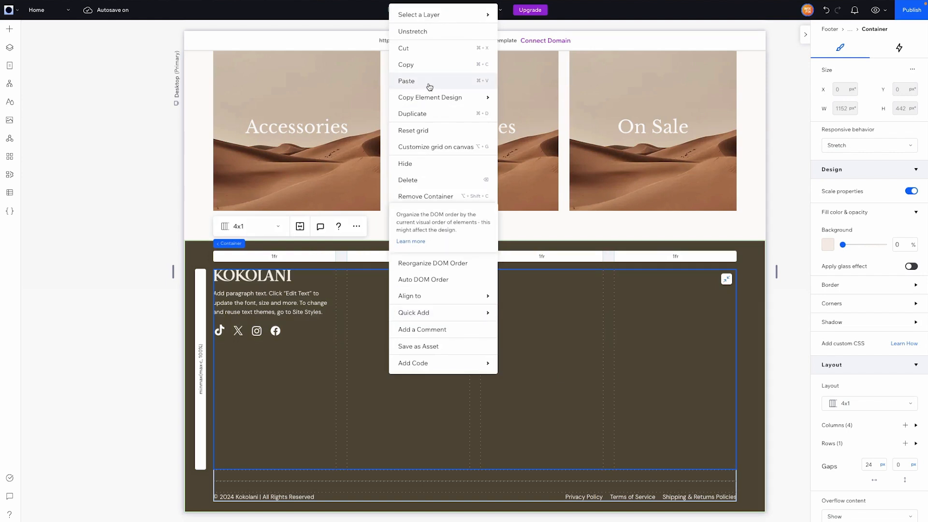
click(430, 81)
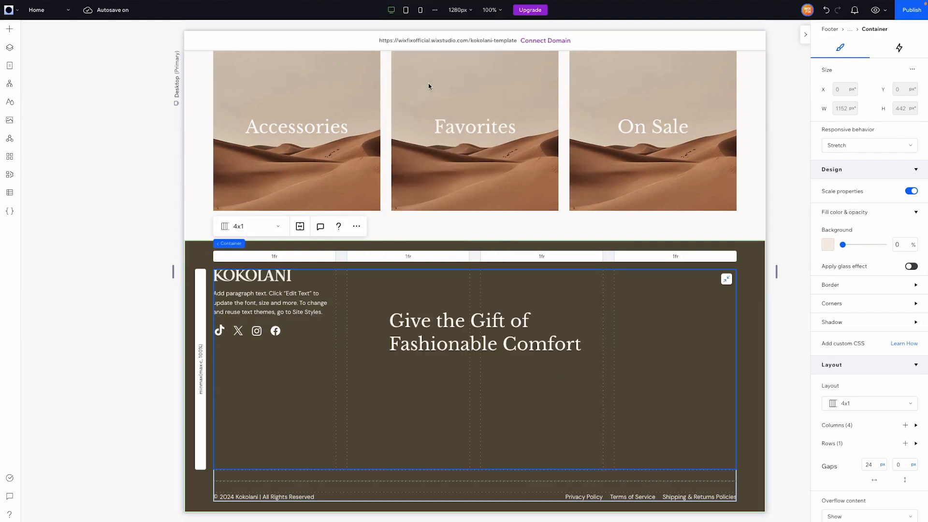
Replace the pasted "Give the Gift of Fashionable Comfort" heading with "Shop" and set its responsive behavior to Hug.
click(436, 328)
double_click(436, 328)
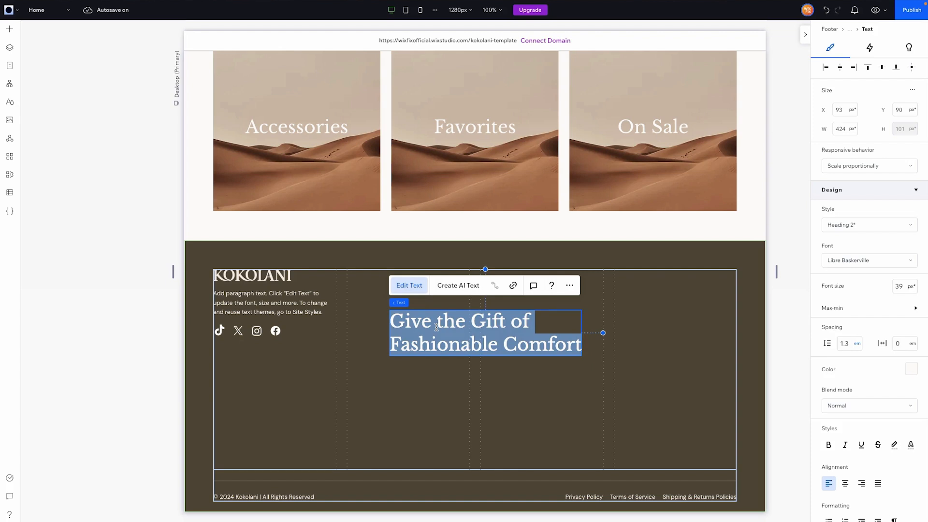
text(Shop)
click(865, 166)
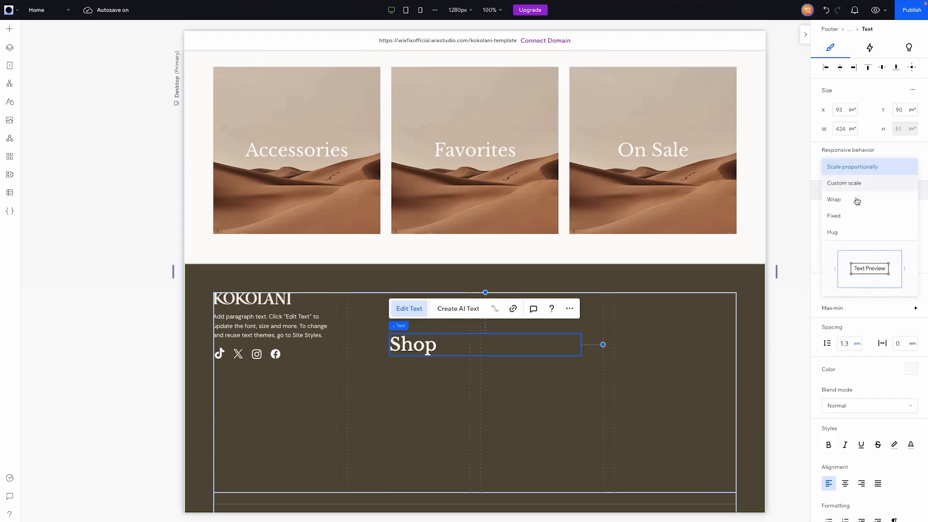
click(851, 232)
Apply the Heading 5 style to the Shop heading and color it with the off-white theme color.
click(865, 225)
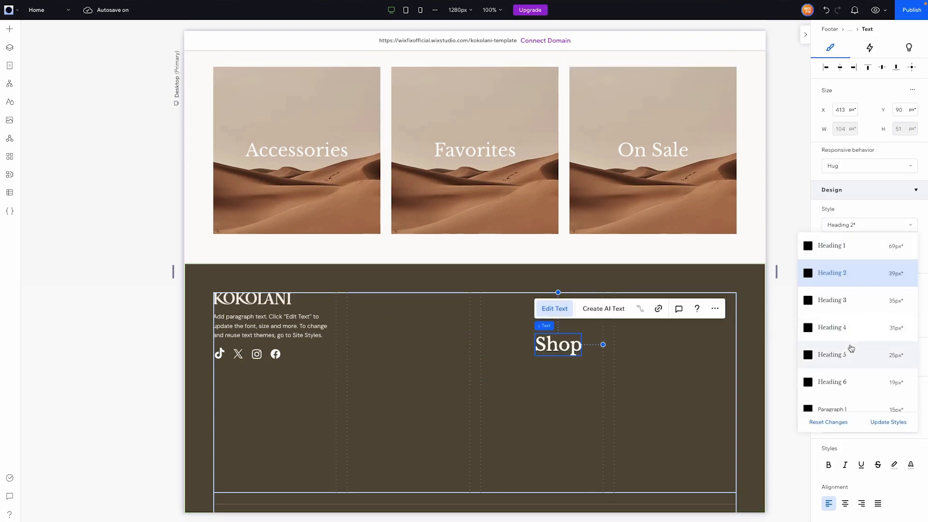
click(845, 360)
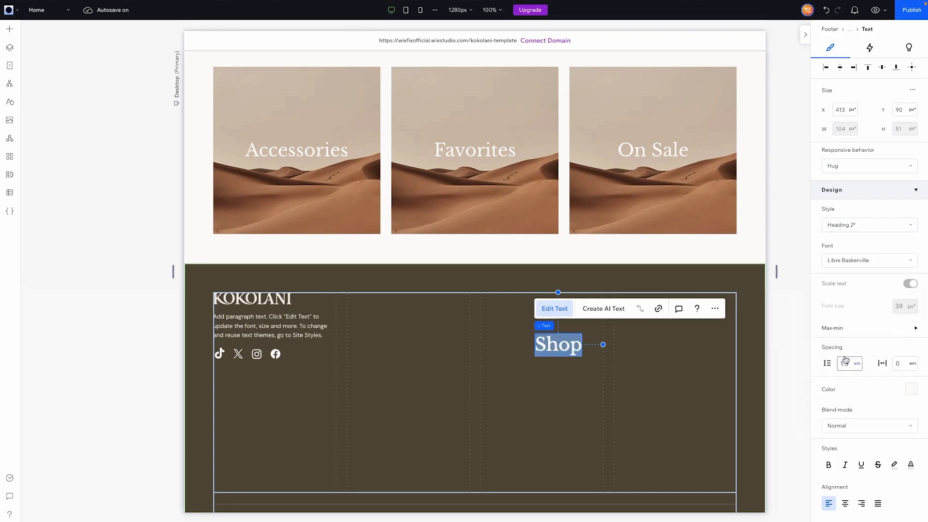
click(912, 389)
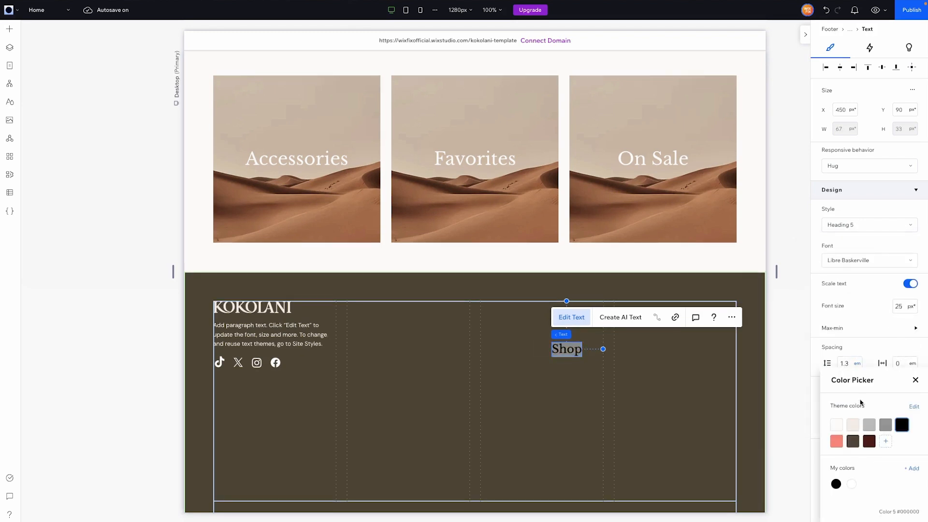
click(836, 425)
Move the Shop heading into the second footer column and align it to the column's top-left corner.
drag(567, 349, 377, 327)
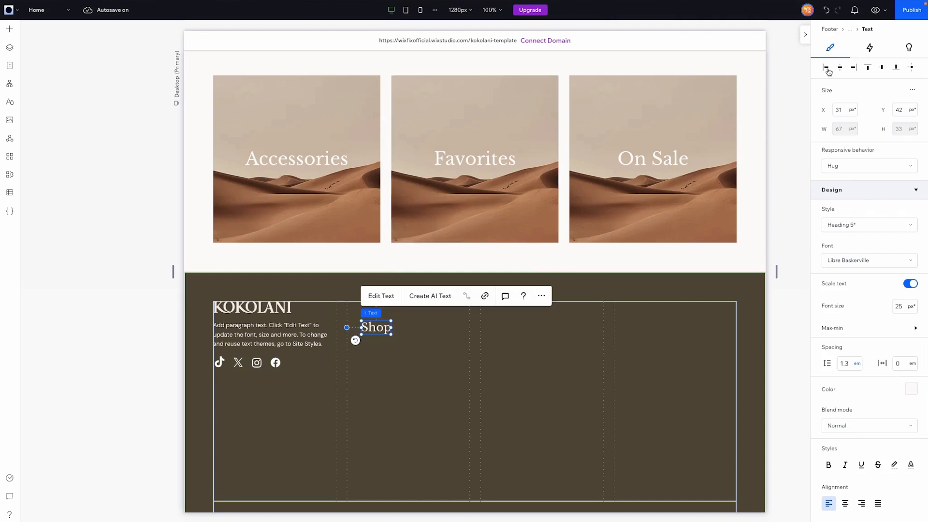
click(827, 68)
click(868, 68)
click(454, 408)
Add a paragraph text element beneath the Shop heading in the second column, reading "Men's".
click(10, 32)
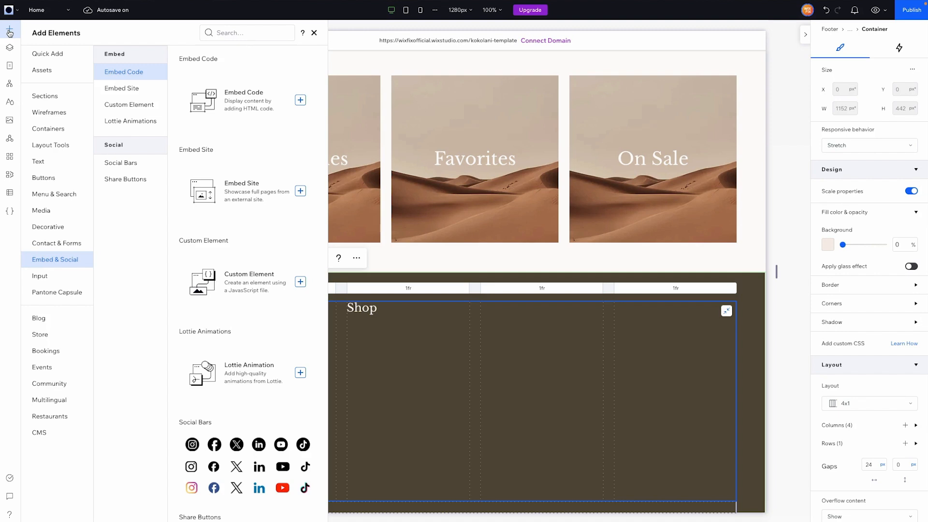
click(54, 194)
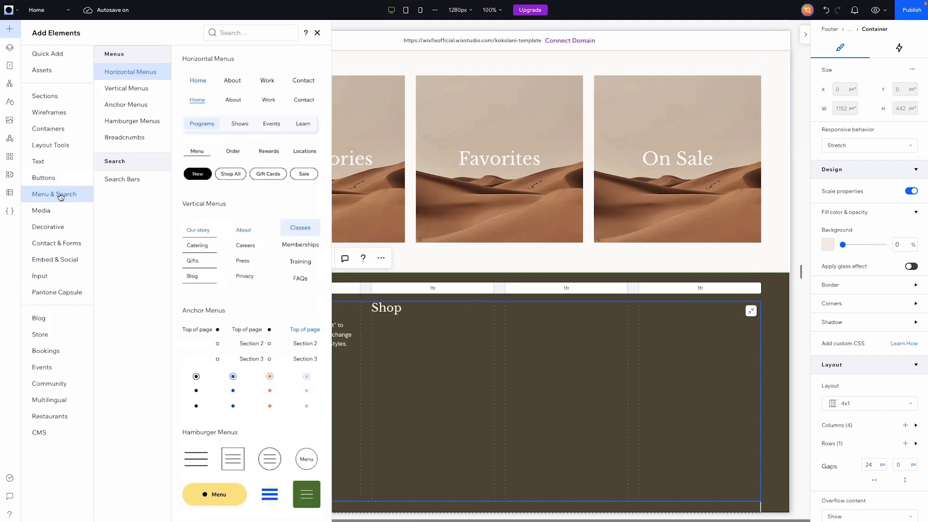
click(116, 89)
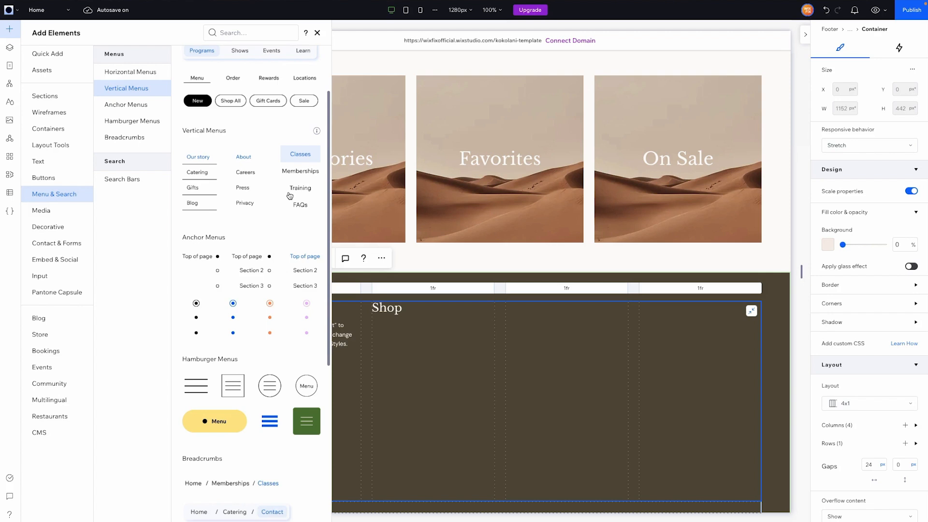
click(46, 165)
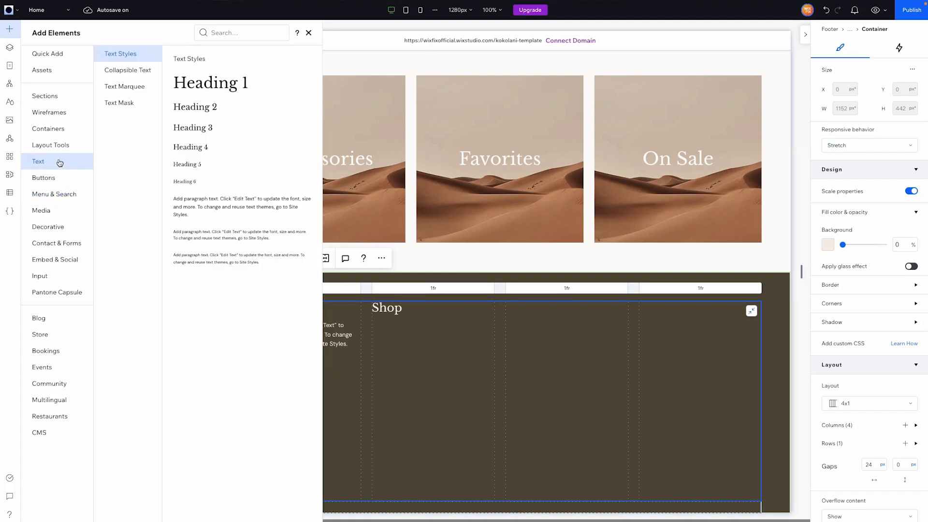
scroll(709, 441, down, 1)
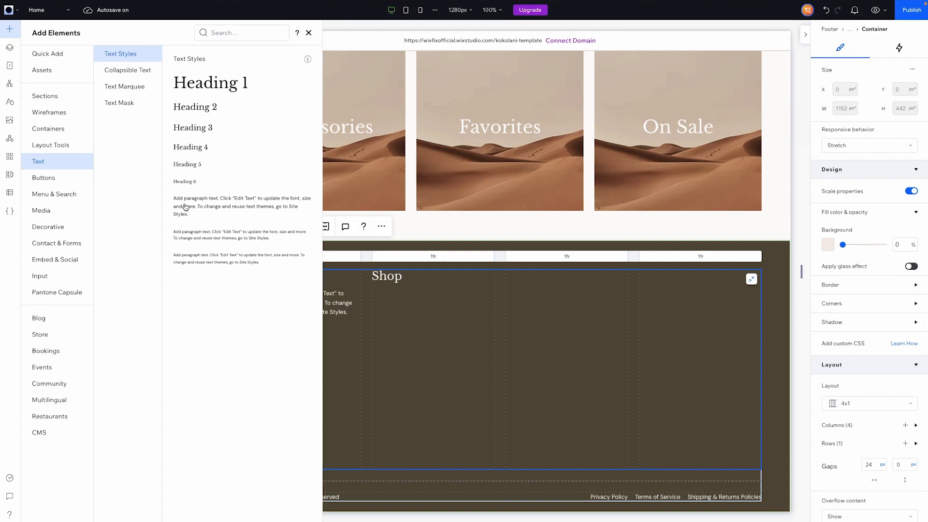
drag(186, 207, 441, 331)
text(Shop)
key(BackSpace)
key(BackSpace)
key(BackSpace)
key(BackSpace)
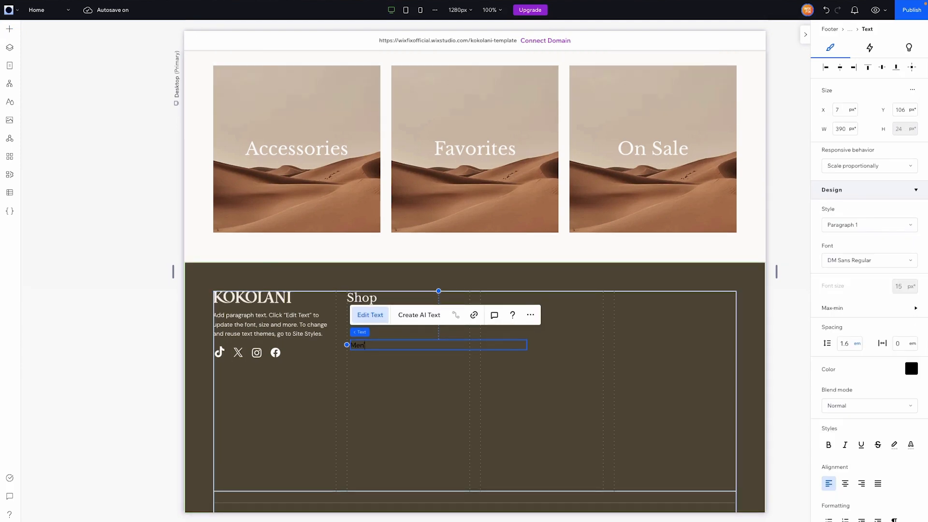
text(Men's)
Color the Men's text with theme Color 1 (#FCFBFA) and set its responsive behavior to Hug.
key(ctrl+a)
click(911, 369)
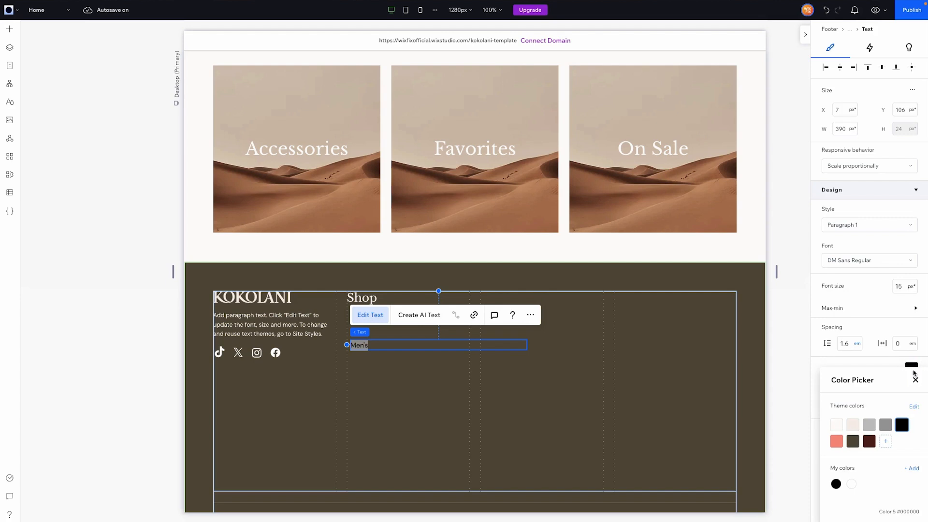
click(837, 427)
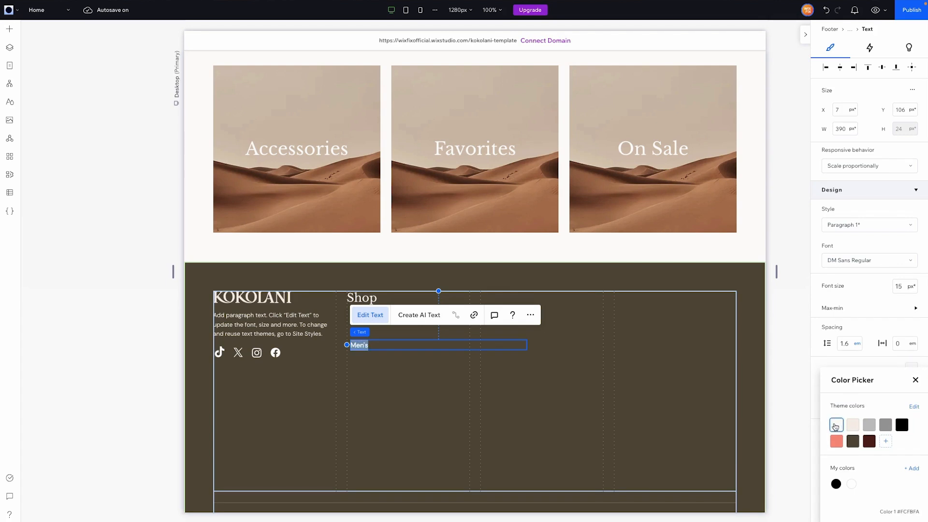
click(855, 172)
click(846, 172)
click(845, 233)
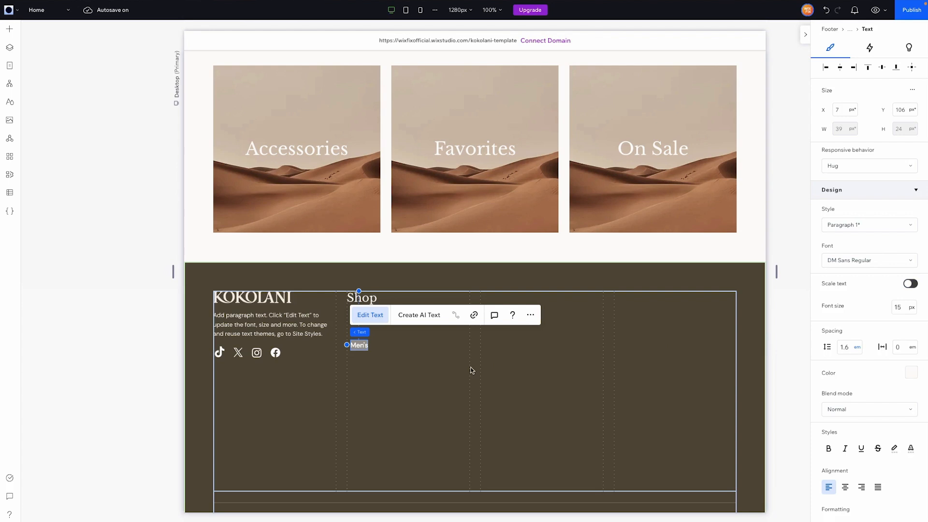
Move the Men's text up to the second column's left edge, just beneath the Shop heading at Y 43 px.
click(370, 308)
click(367, 300)
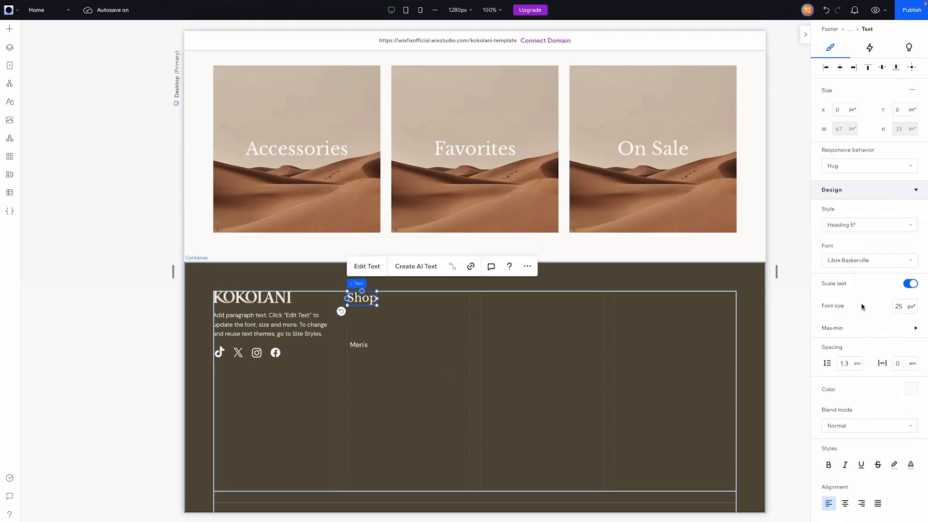
click(358, 346)
click(358, 345)
drag(358, 345, 359, 318)
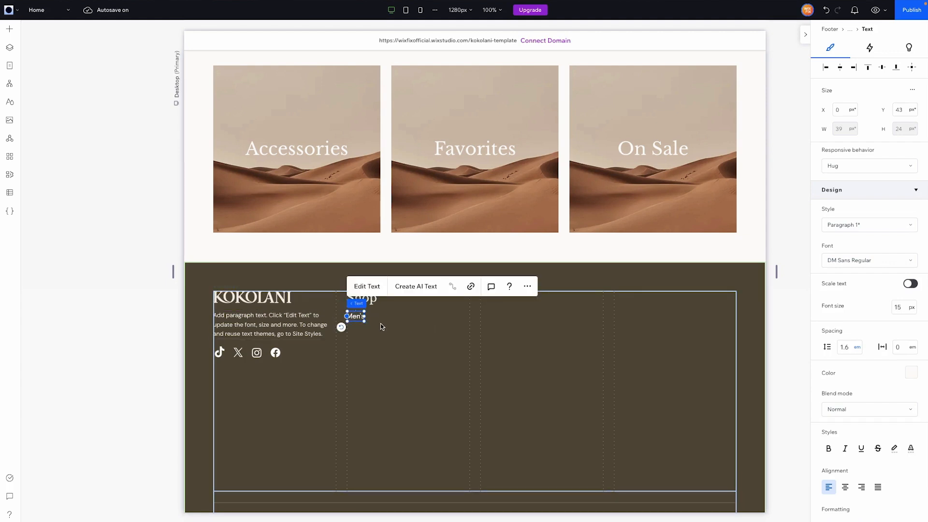
Duplicate the Men's text directly below itself and change the upper one to "Women's".
drag(355, 316, 356, 329)
click(410, 336)
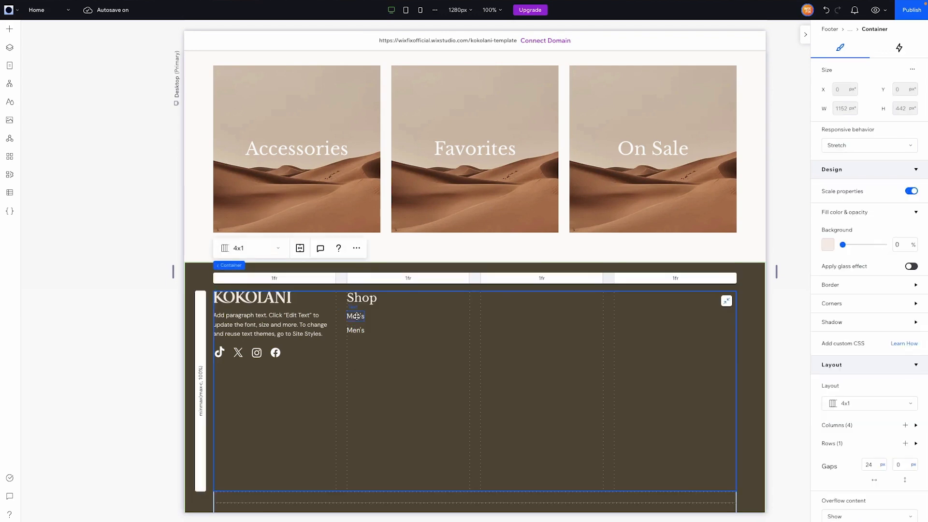
click(357, 316)
double_click(357, 316)
key(Left)
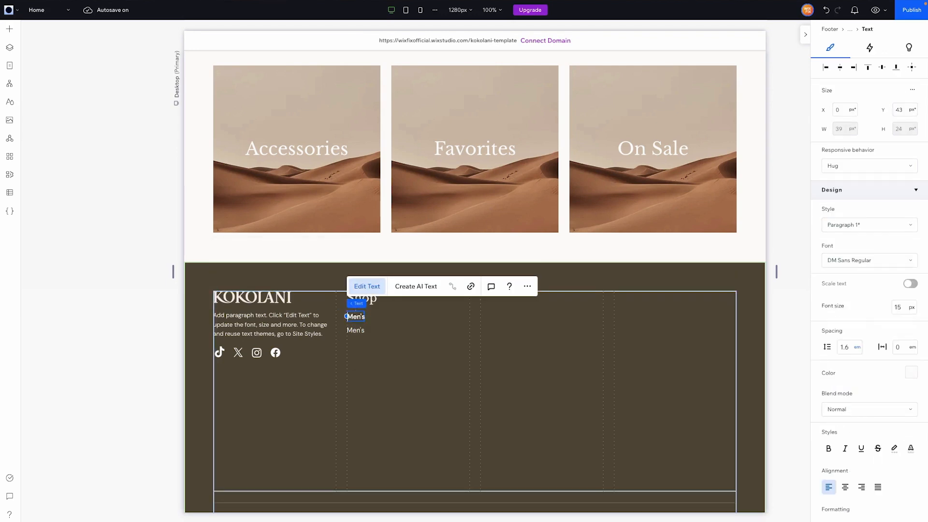
key(Delete)
text(Wom)
Duplicate the Men's text and place the copy beneath it on the column's left edge, at Y 106 px.
click(358, 330)
click(358, 330)
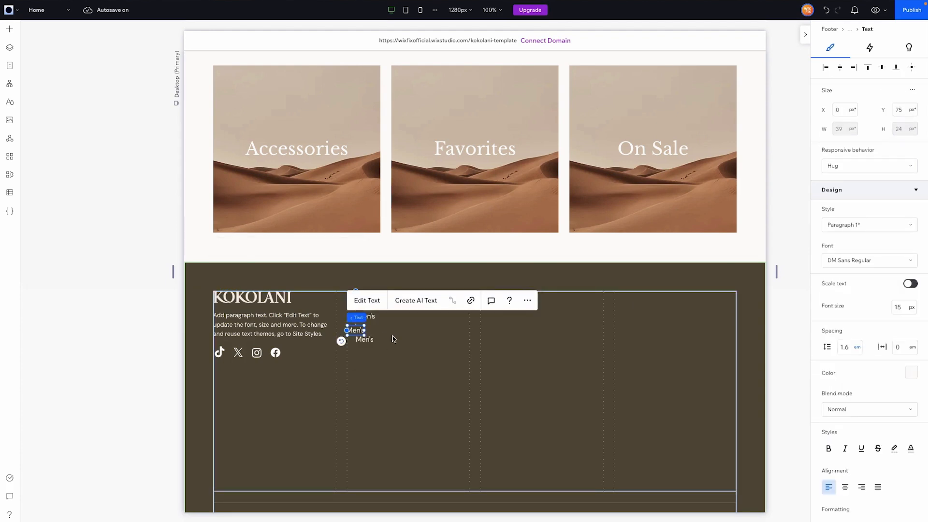
scroll(518, 158, up, 15)
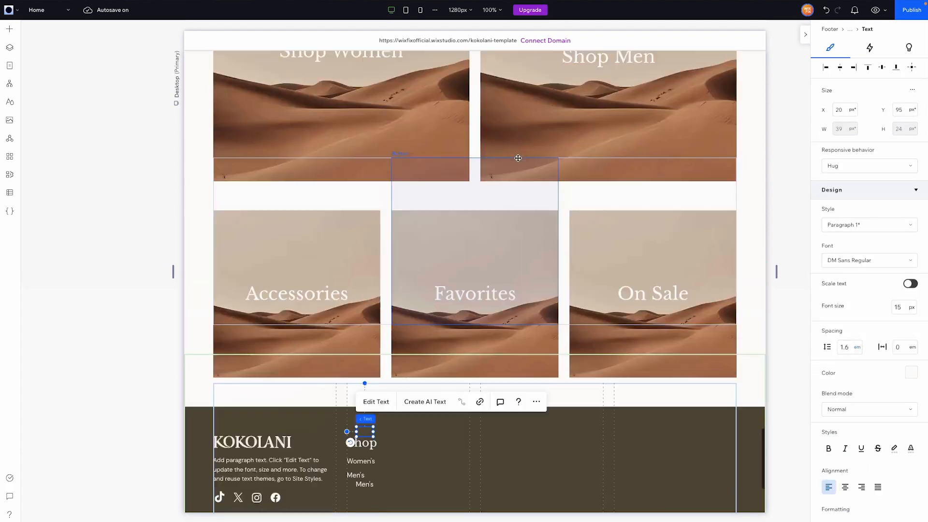
scroll(518, 158, up, 10)
scroll(517, 158, down, 20)
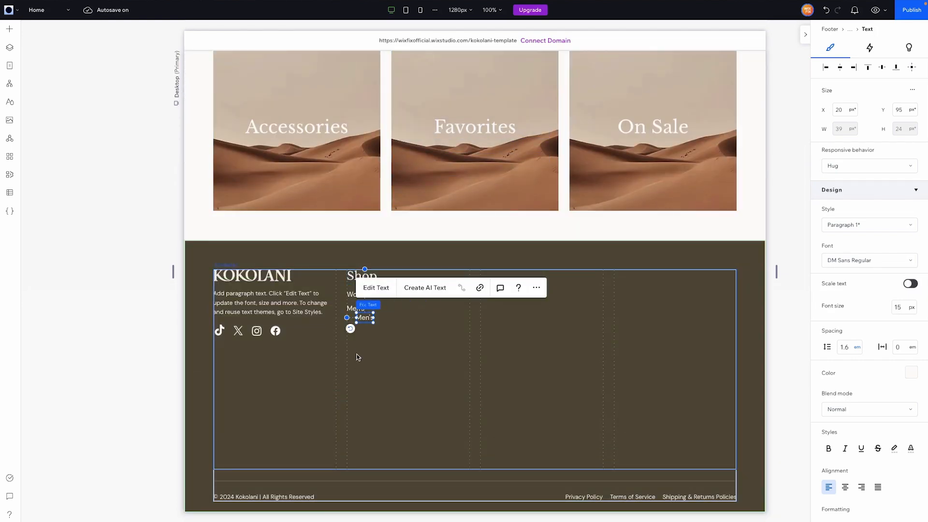
drag(365, 315, 357, 323)
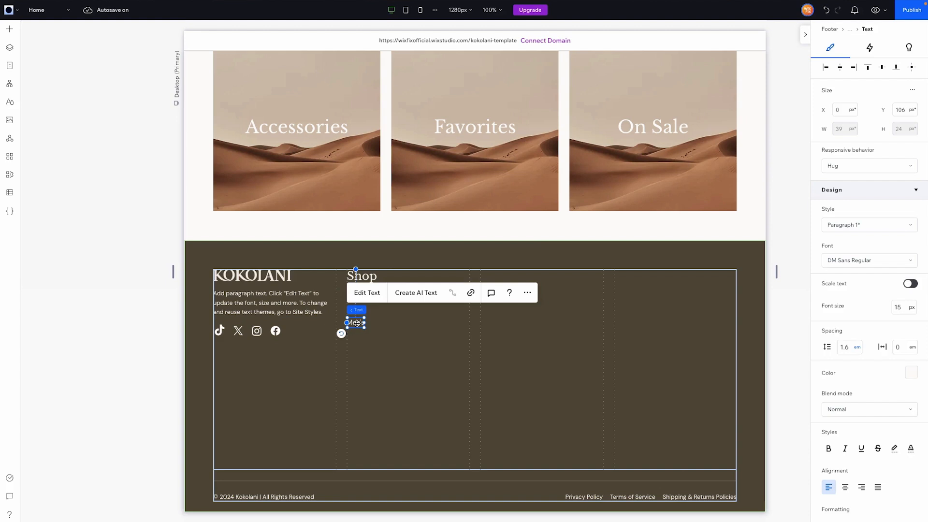
Change the lowest Men's copy to "Accessories" and duplicate it just below itself.
double_click(357, 323)
text(Accessories)
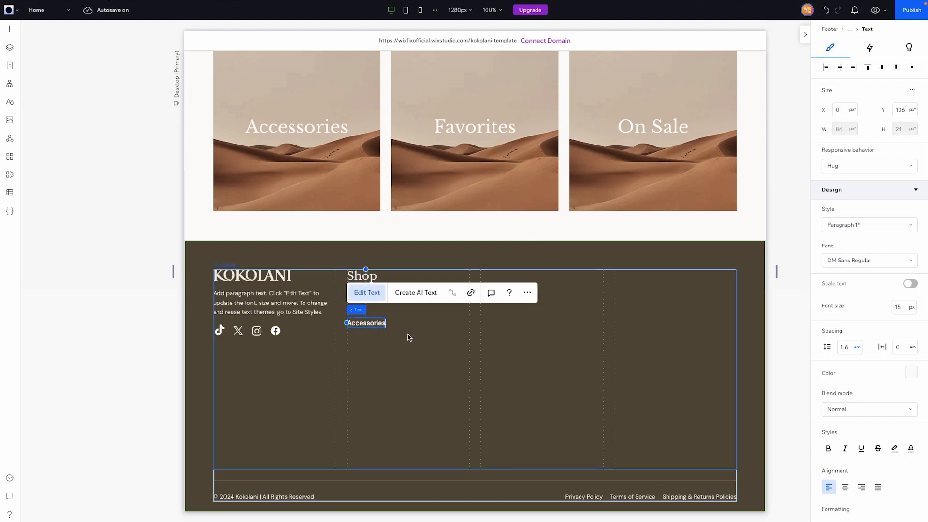
click(408, 337)
click(373, 324)
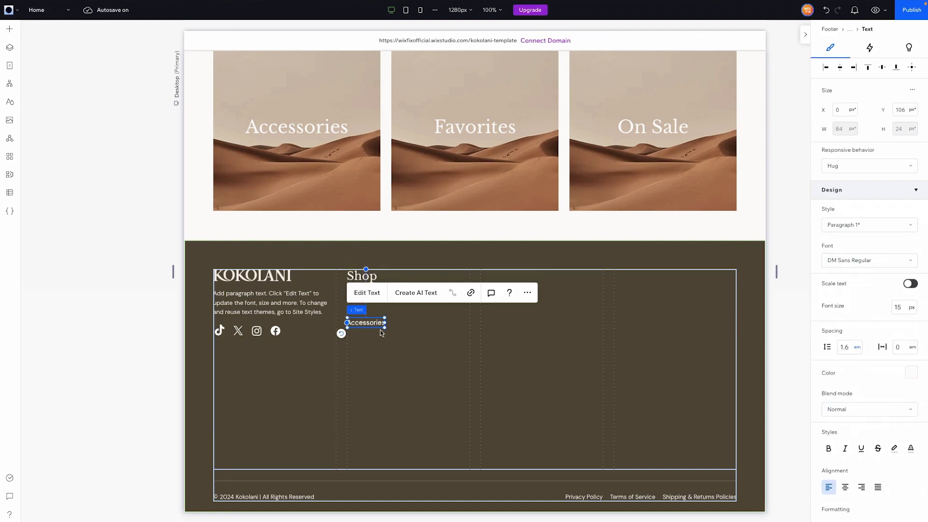
drag(369, 327, 367, 342)
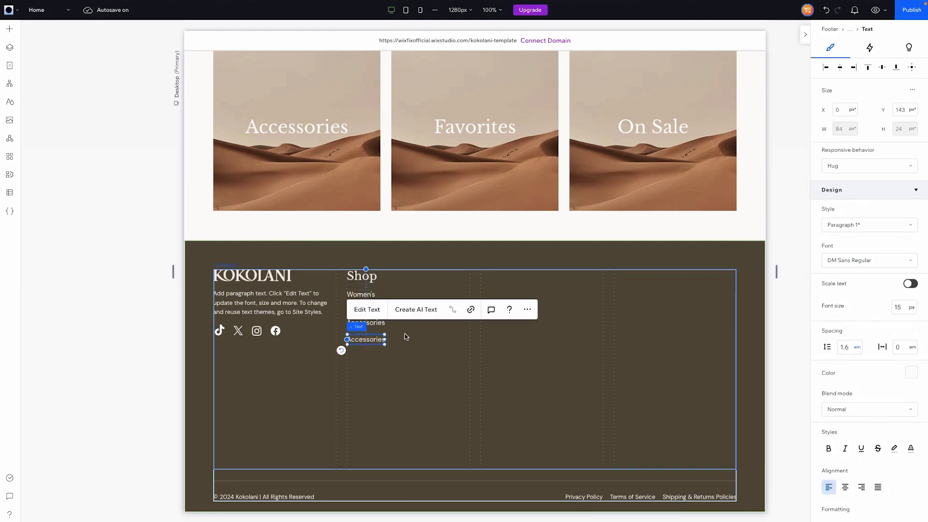
Delete both Accessories texts and the Men's text from the second footer column.
key(Delete)
click(374, 327)
key(Delete)
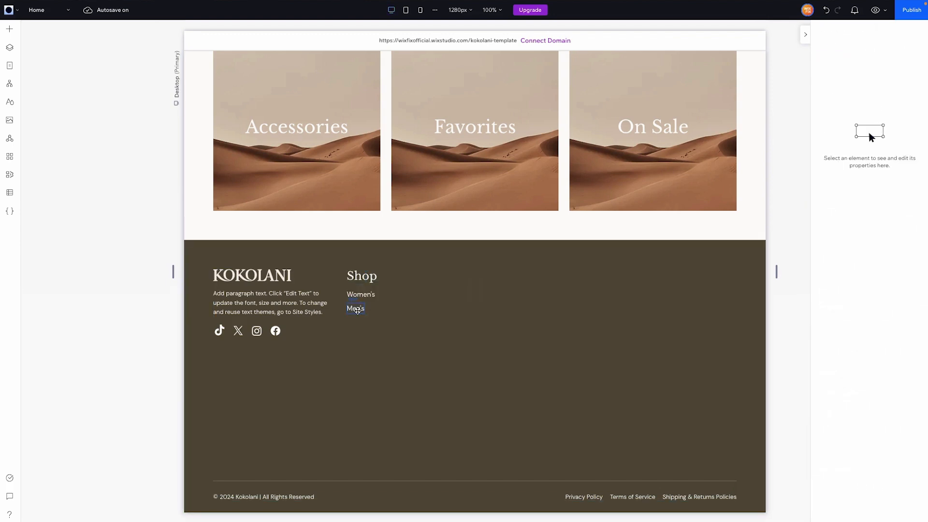
Create a custom hover animation on the Women's text that underlines it.
click(361, 294)
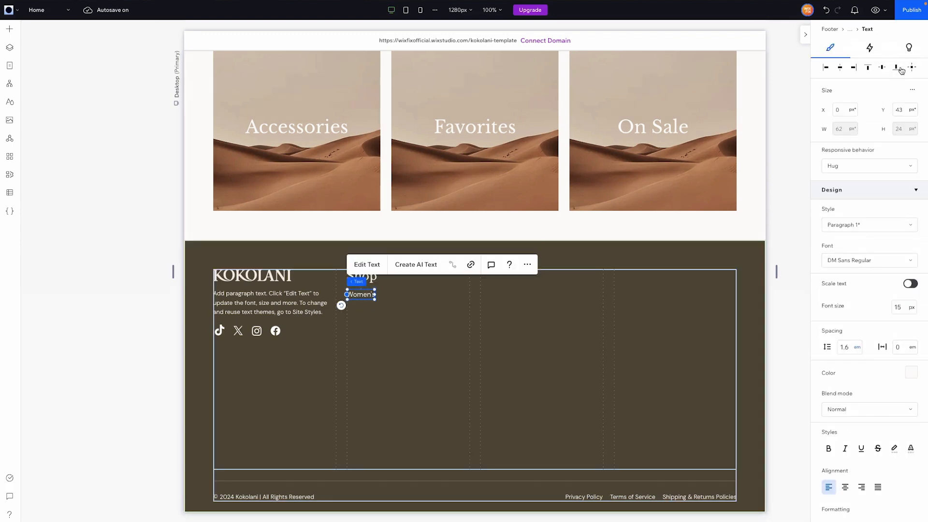
click(870, 49)
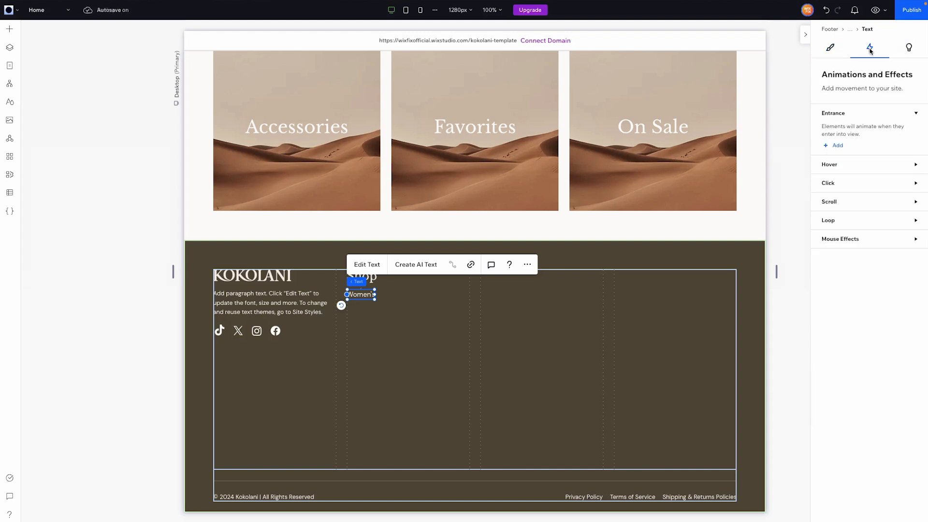
click(830, 165)
click(835, 197)
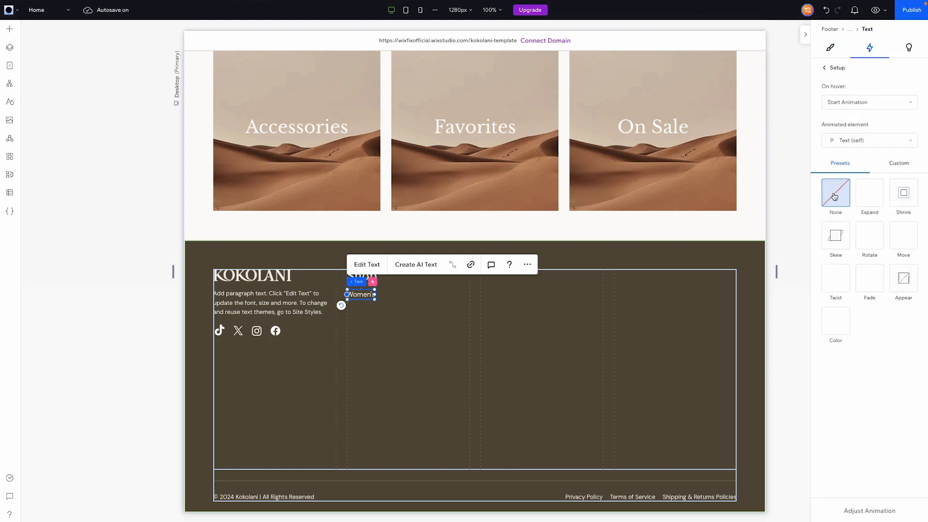
click(900, 164)
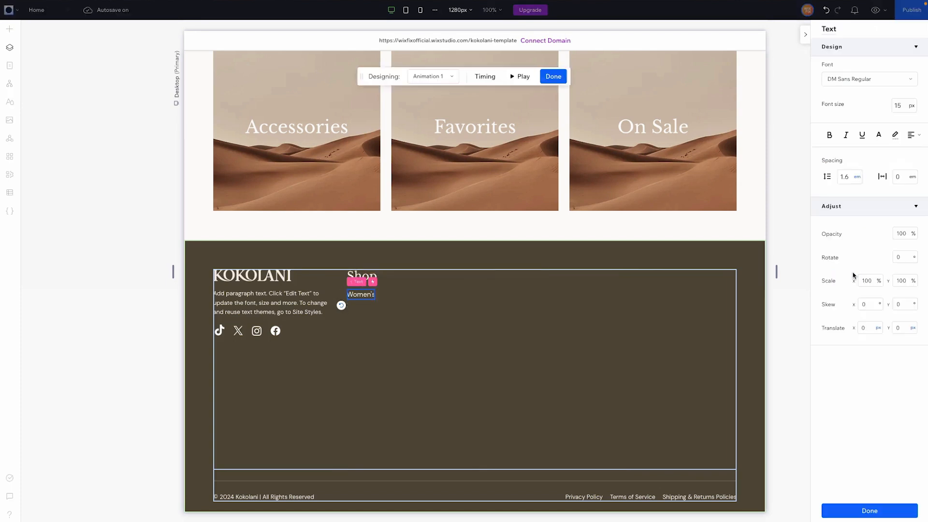
click(854, 275)
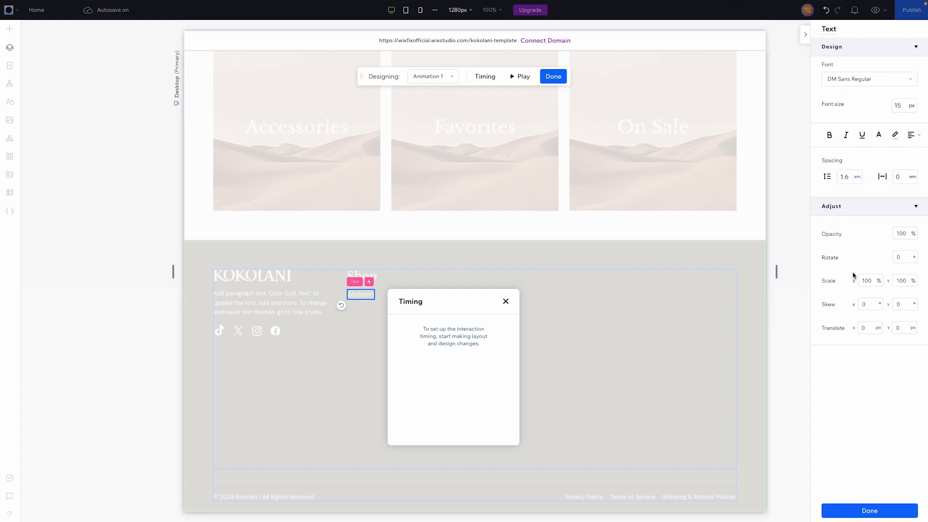
click(863, 135)
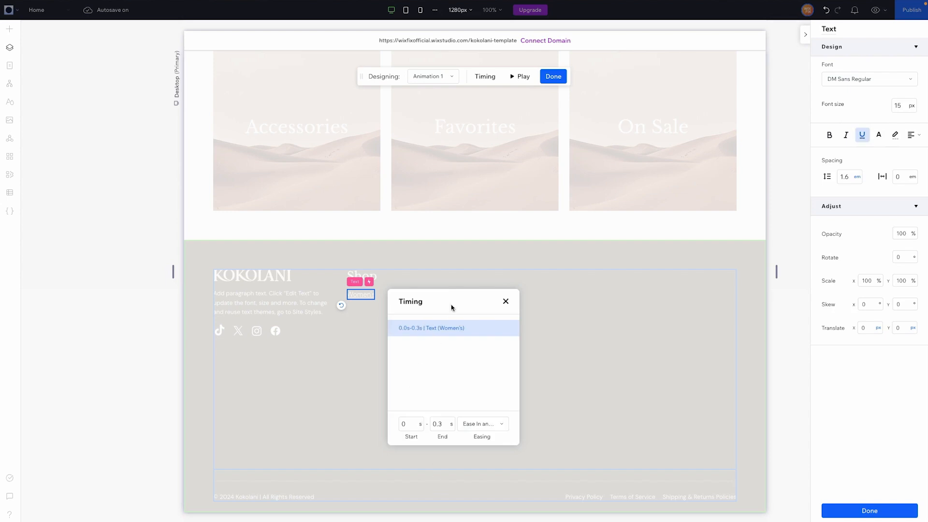
Set the end time of the Women's text's hover animation to 0.1 s.
drag(443, 302, 576, 181)
double_click(578, 308)
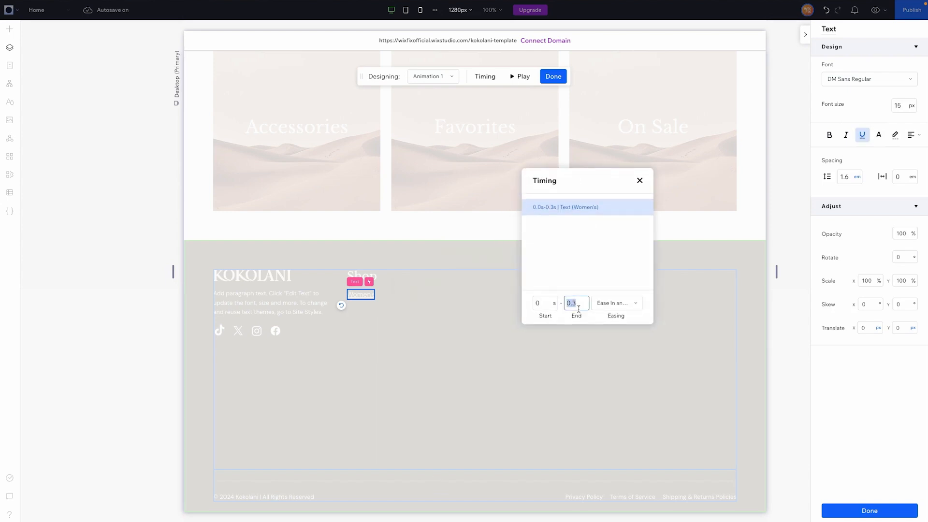
text(0.)
key(Return)
Switch to designing the animation's initial state, set its end time to 0.1 s and finish designing.
click(452, 77)
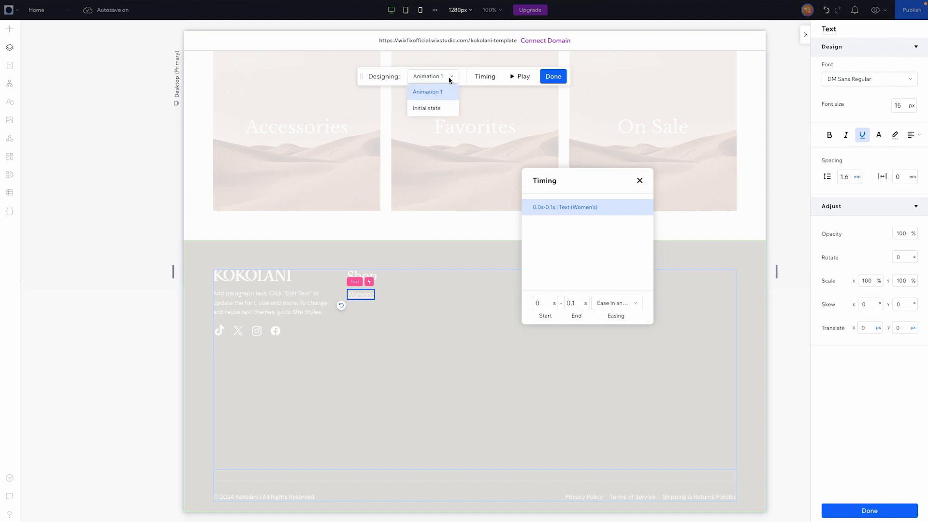
click(441, 109)
double_click(576, 307)
text(.1)
key(Return)
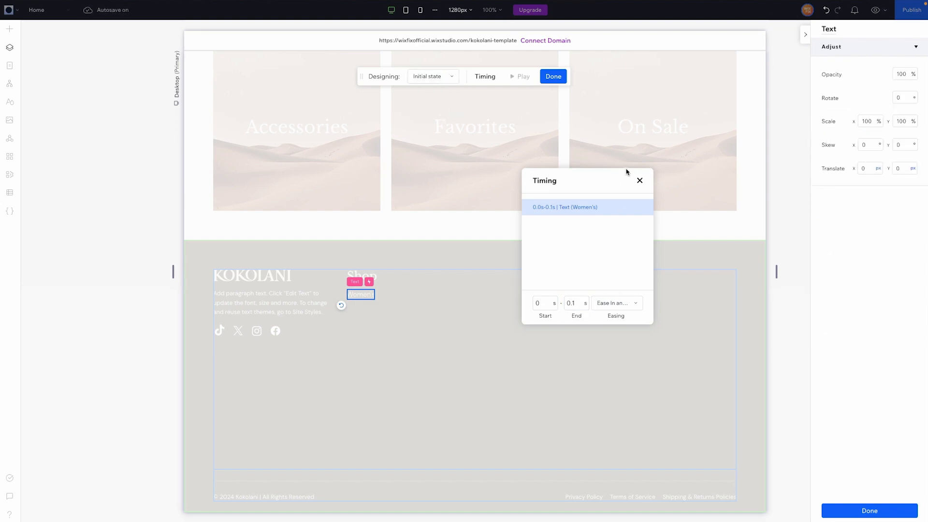
click(554, 76)
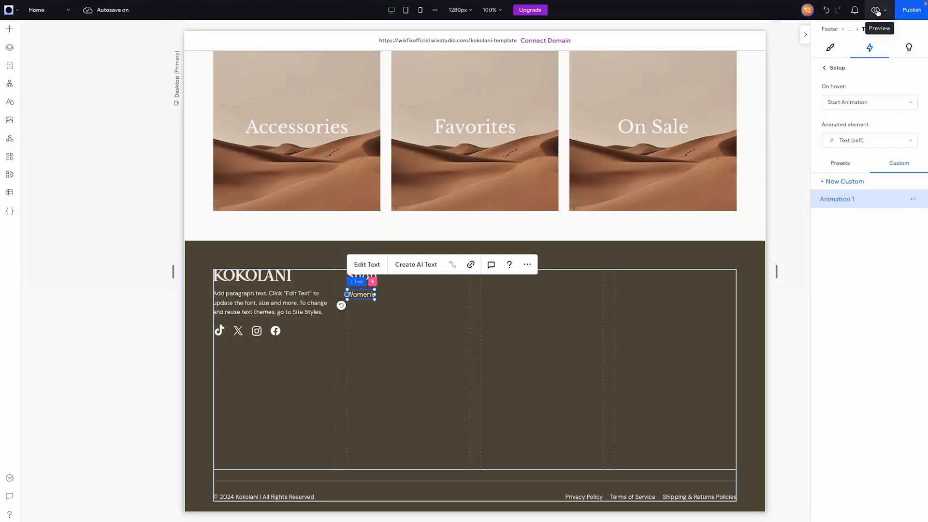
Preview the site to test the hover effect on the footer's Women's text, and return to editing.
click(876, 11)
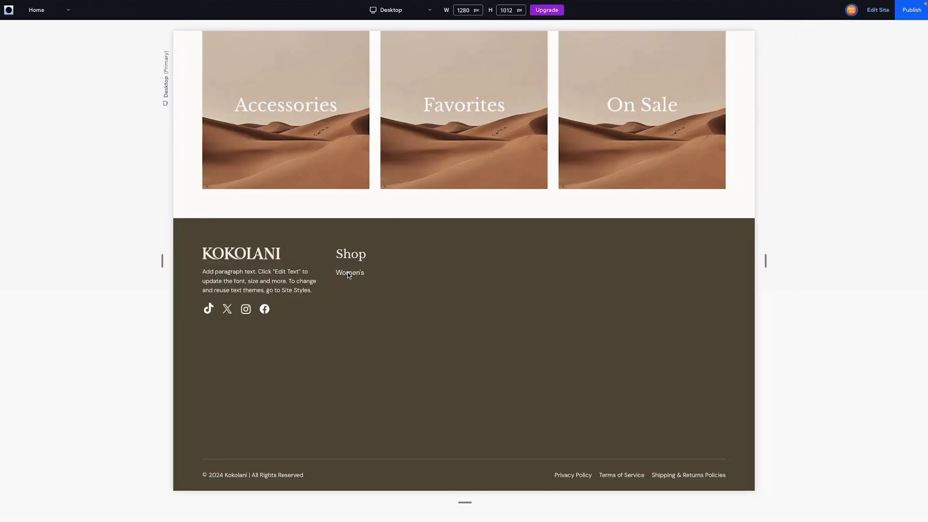
scroll(351, 275, up, 1)
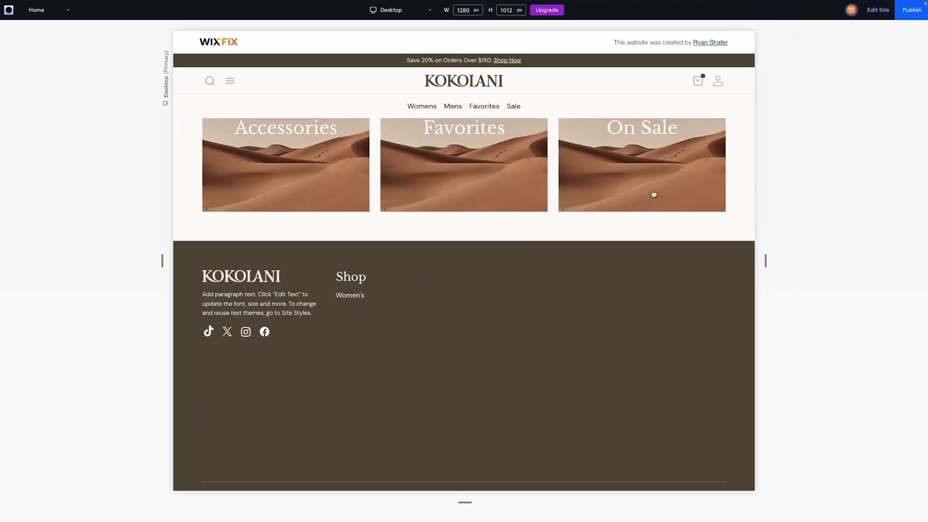
click(878, 10)
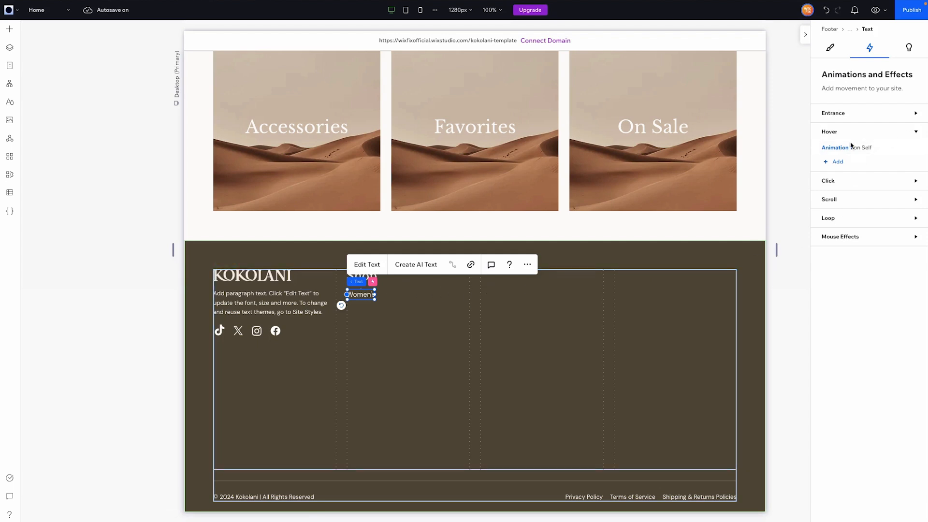
Rename the Women's text's hover animation to "Underline Text on Hover".
click(916, 149)
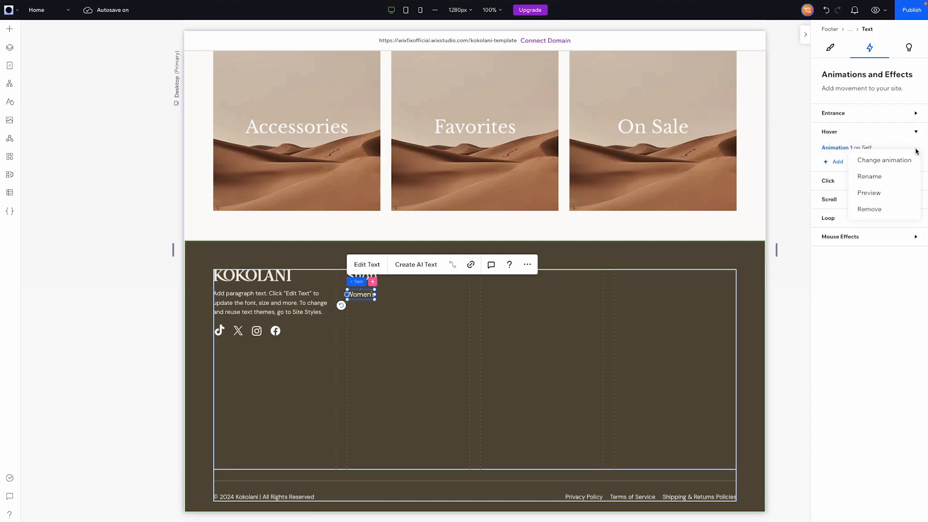
click(894, 176)
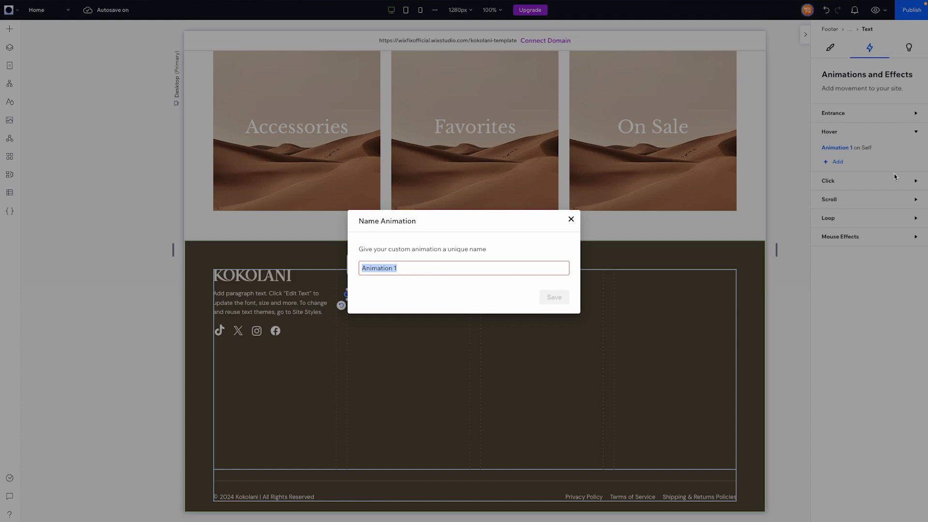
text(Underline Text)
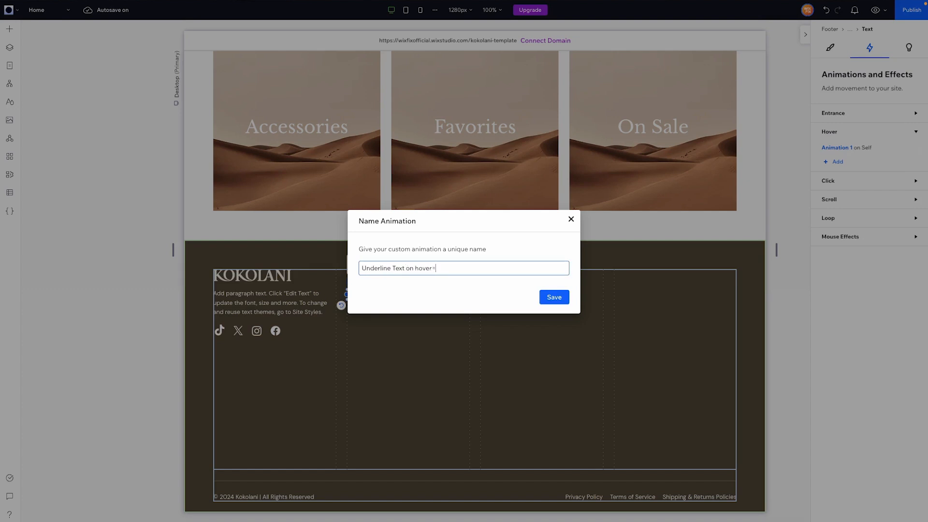
click(552, 301)
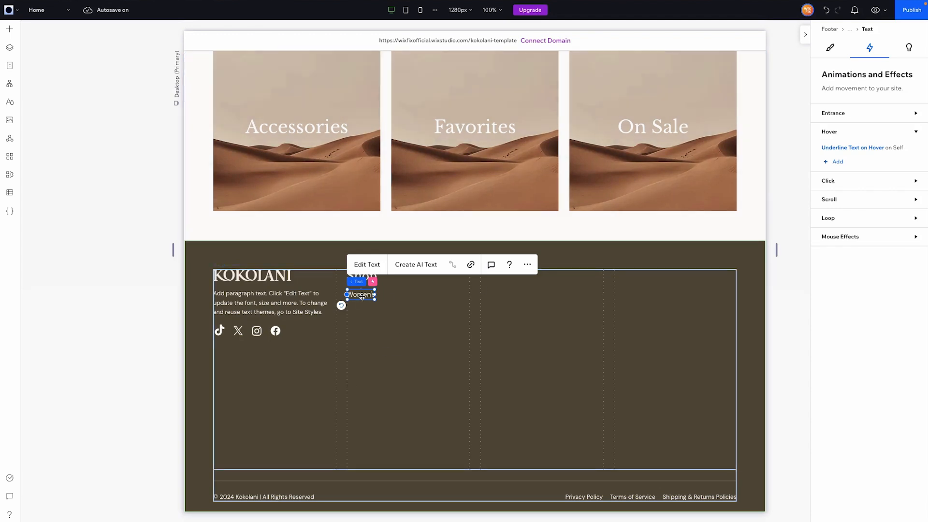
Duplicate the Women's text directly beneath itself and change the copy to "Men's".
mouse_move(361, 296)
mouse_down()
mouse_move(398, 314)
mouse_move(364, 310)
mouse_up()
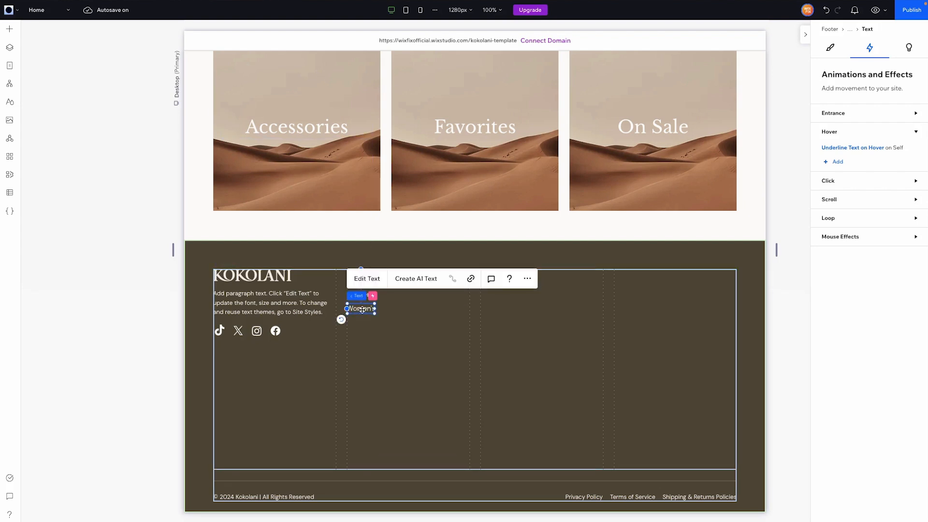
double_click(361, 309)
text(Men's)
click(372, 316)
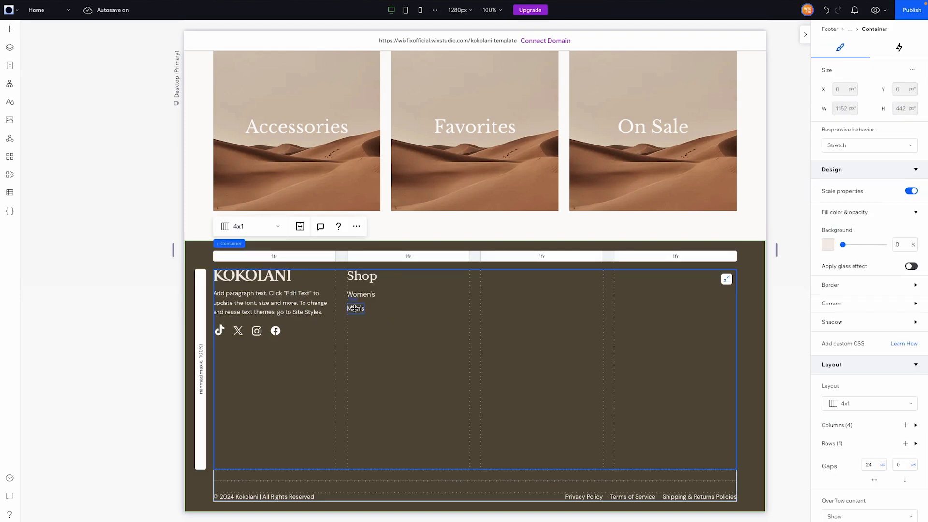
click(355, 309)
click(401, 312)
Link the Women's text to its item on the Category Page and test the link's hover effect in preview.
click(366, 296)
click(473, 265)
scroll(477, 338, down, 3)
scroll(477, 343, down, 3)
click(480, 311)
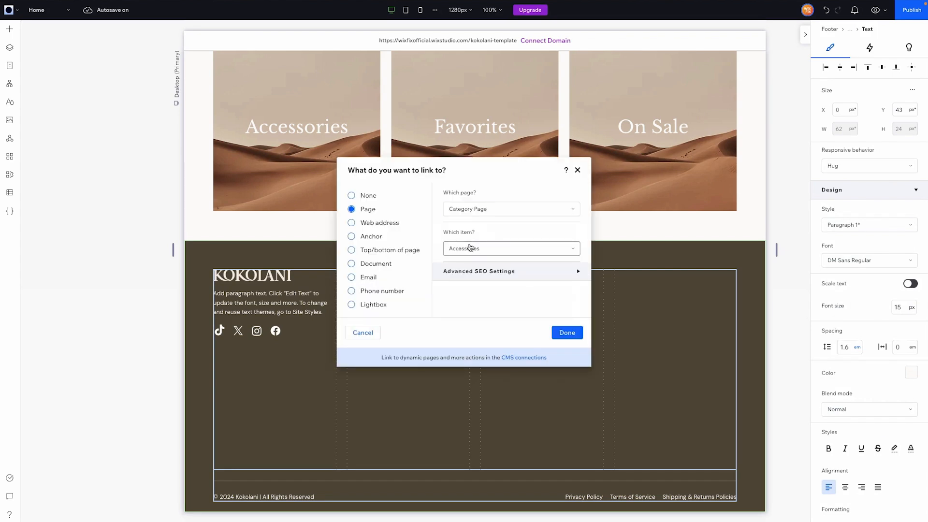
click(470, 248)
click(468, 347)
click(566, 333)
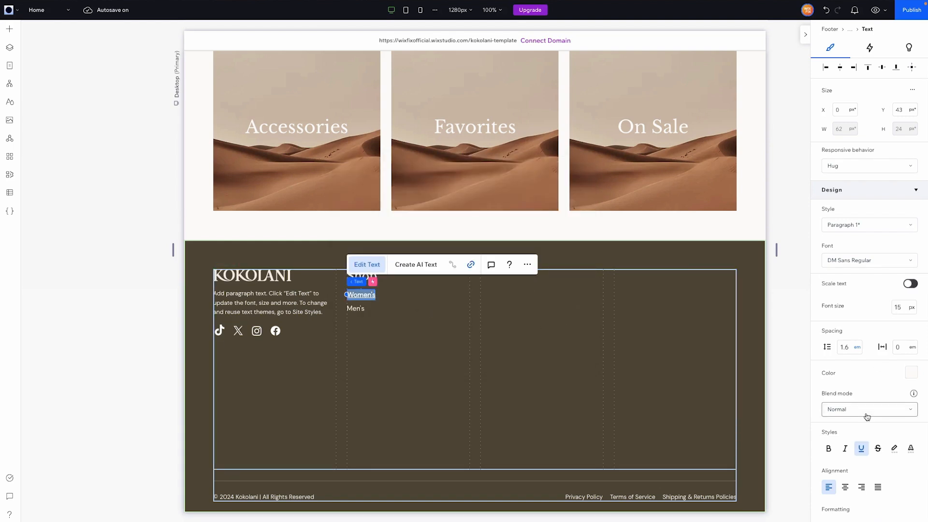
click(387, 348)
click(876, 10)
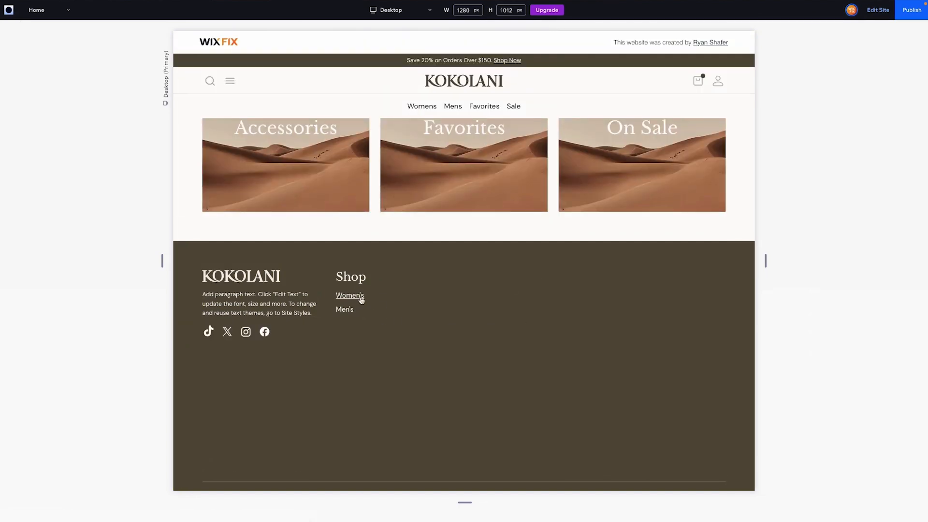
click(878, 10)
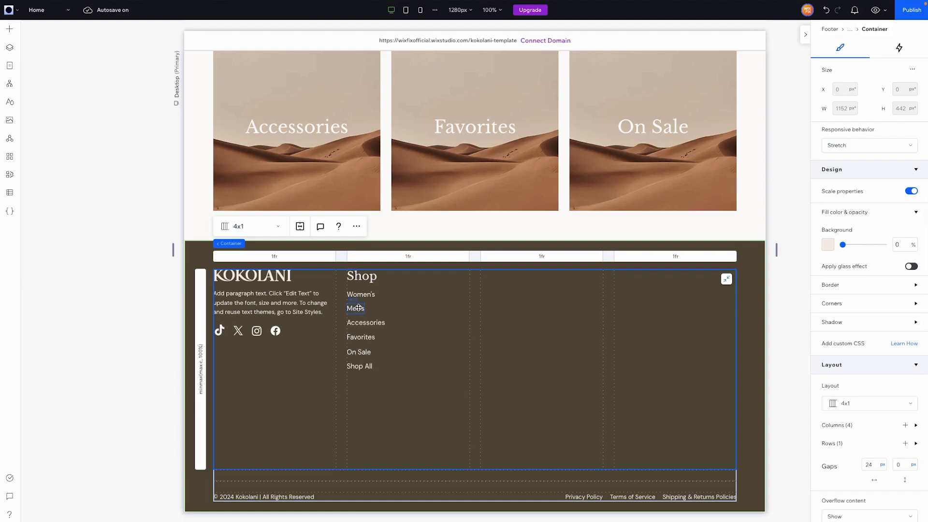
Stack the six Shop links from Women's to Shop All vertically with 8 px item spacing.
click(362, 294)
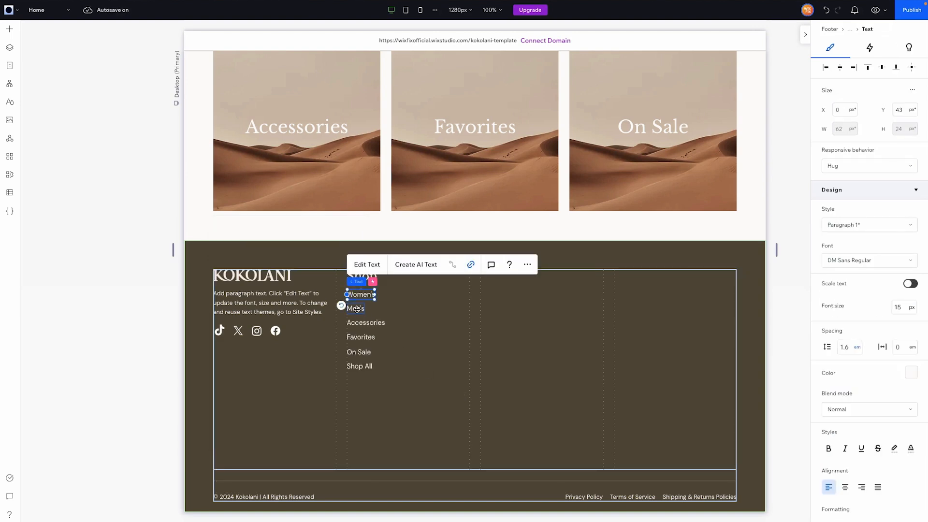
shift+click(357, 309)
shift+click(370, 323)
shift+click(365, 336)
shift+click(360, 352)
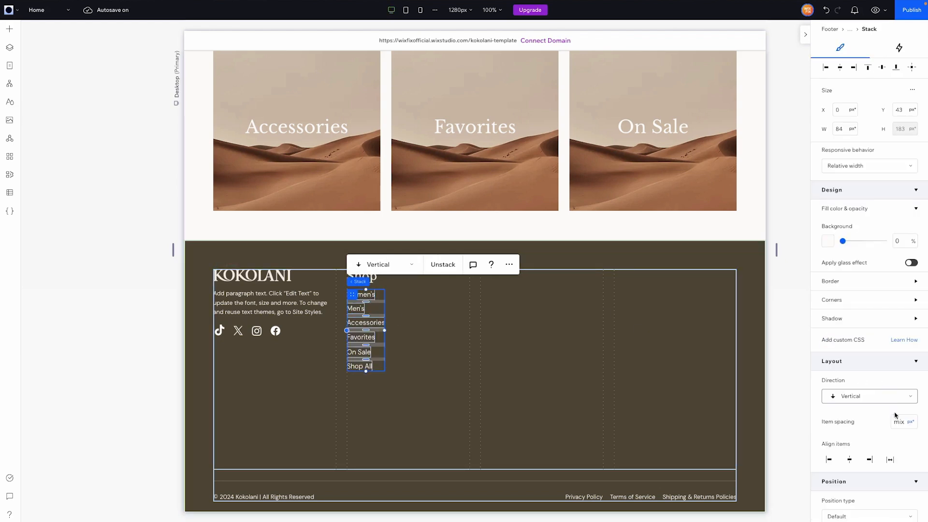
click(903, 423)
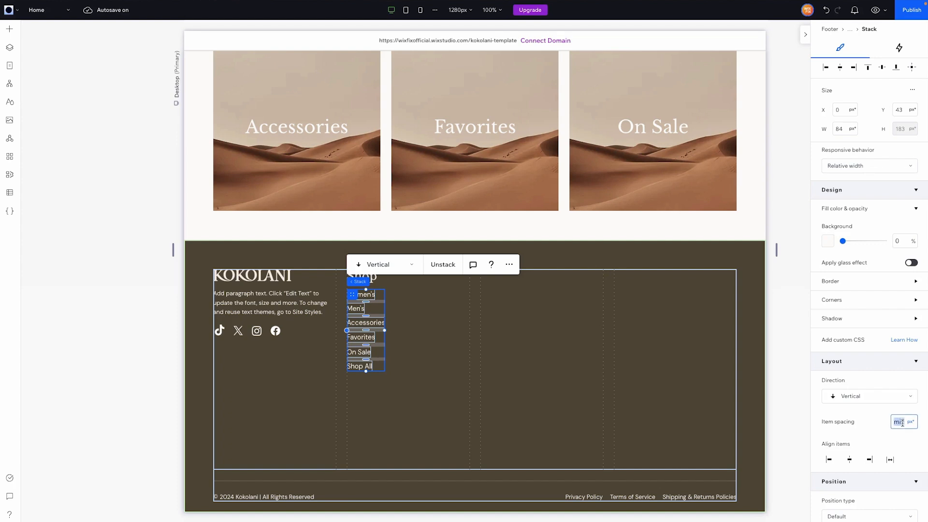
text(8)
key(Return)
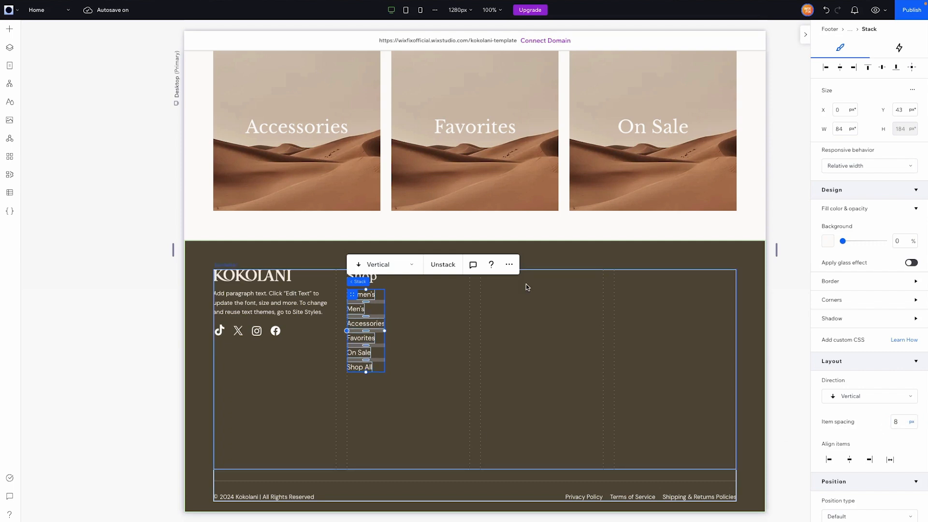
Place the link stack in a container and give that container a 1x2 grid with a 12 px row gap.
click(509, 266)
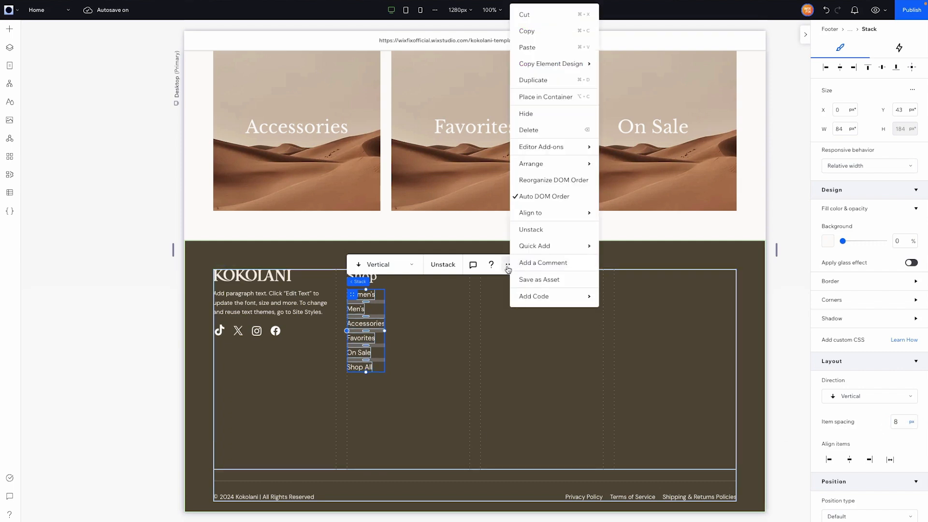
click(548, 98)
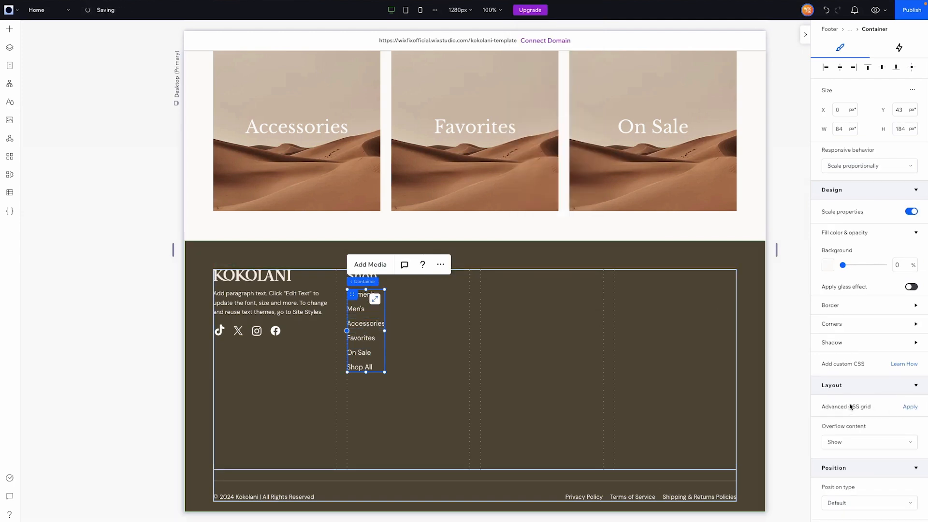
click(910, 407)
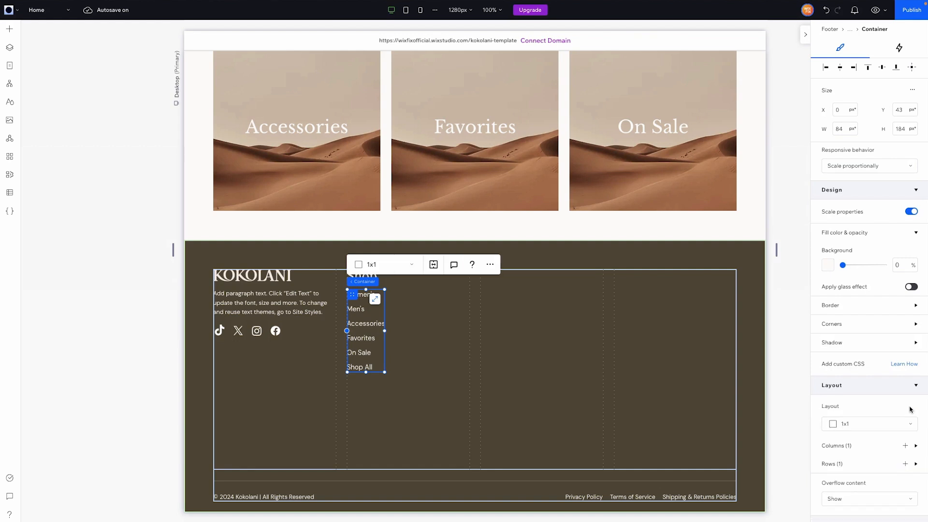
click(868, 425)
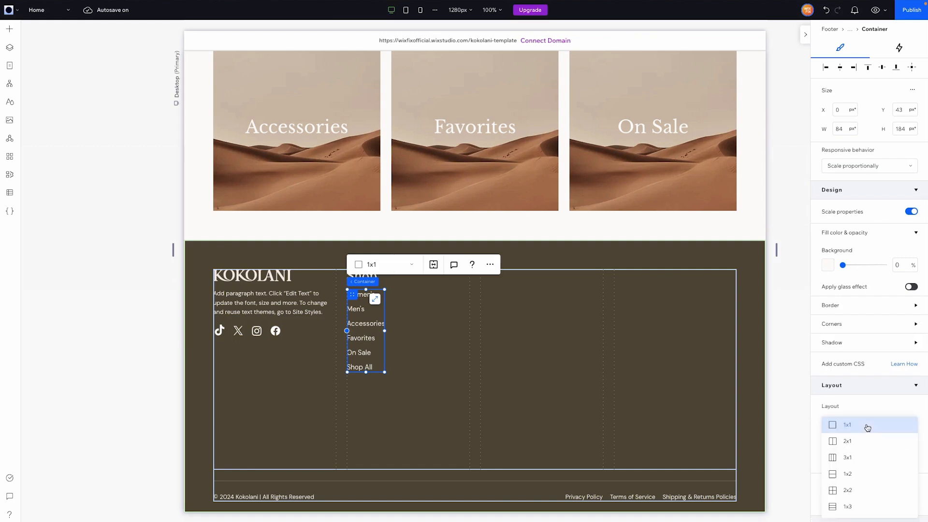
click(848, 474)
click(904, 485)
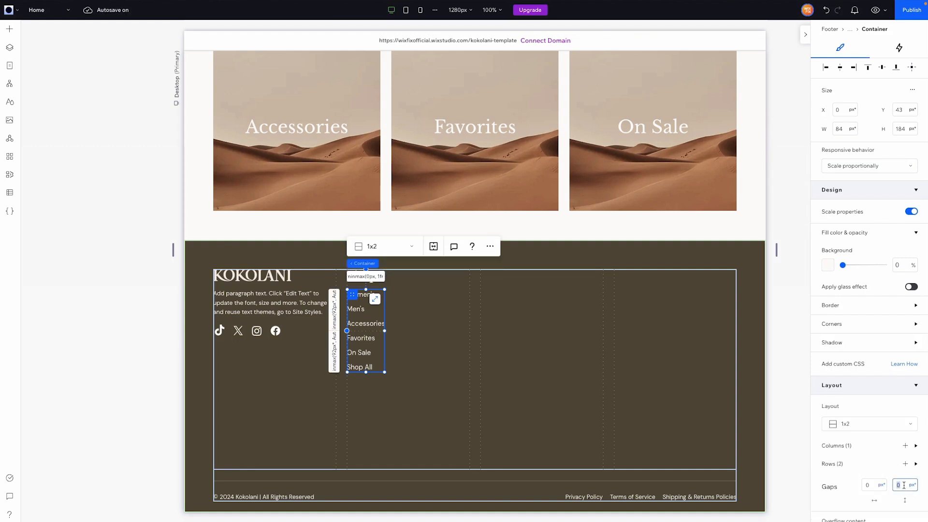
text(12px)
key(Return)
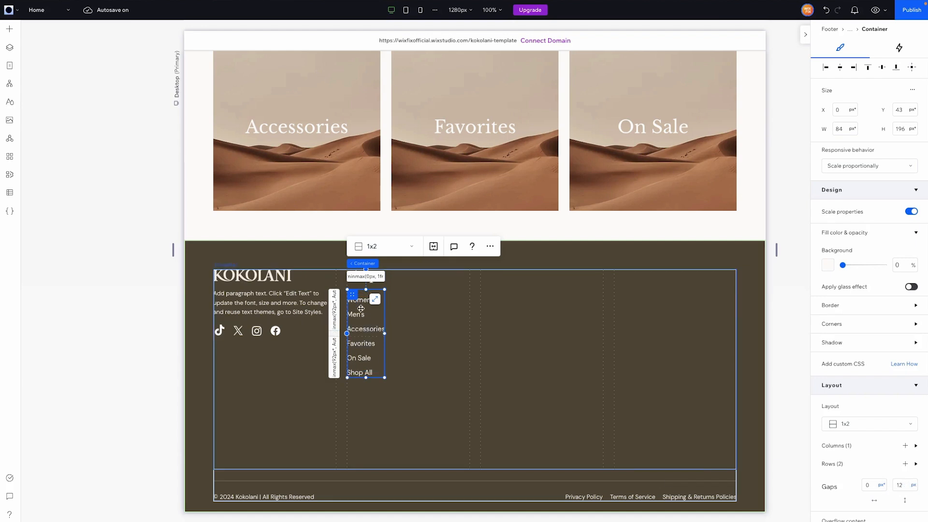
Assign the link stack to the second row of the container's grid.
click(362, 308)
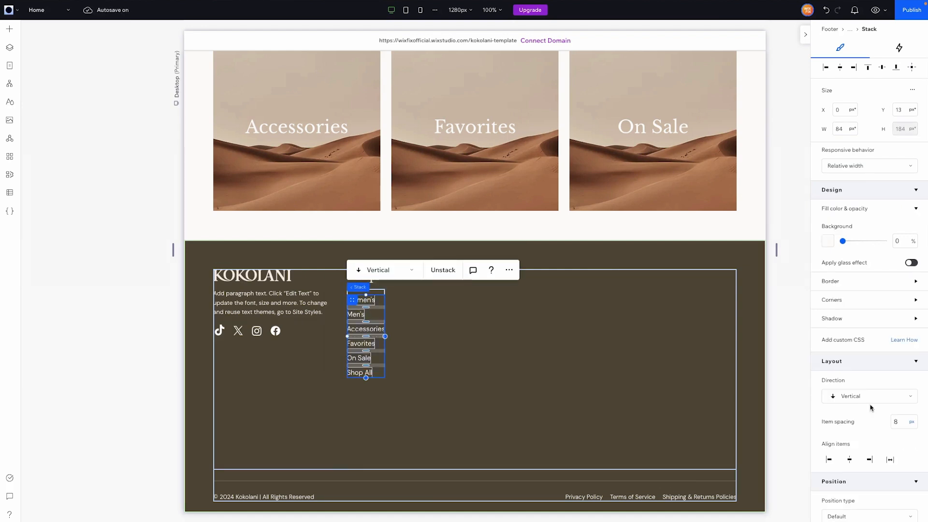
scroll(856, 403, down, 1)
scroll(856, 403, down, 3)
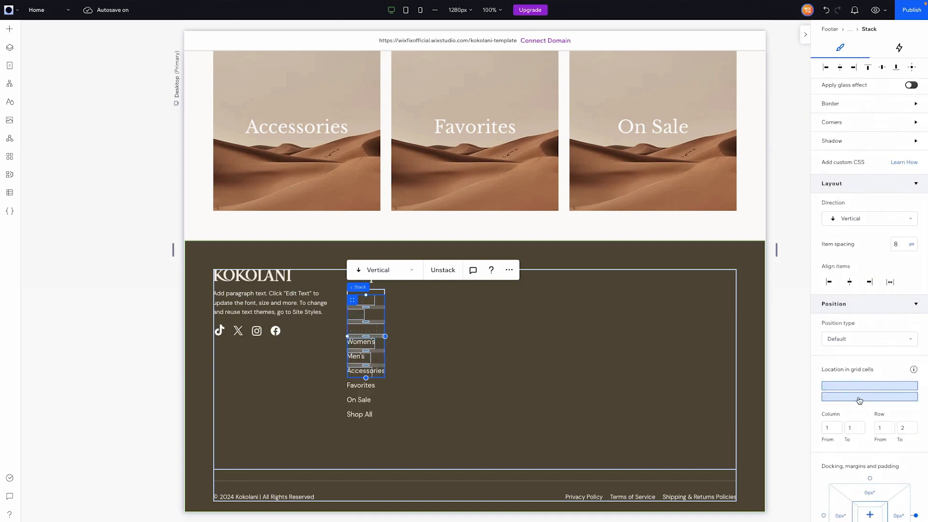
click(859, 397)
Move the Shop heading into the first row of the link container, above the stack.
click(382, 295)
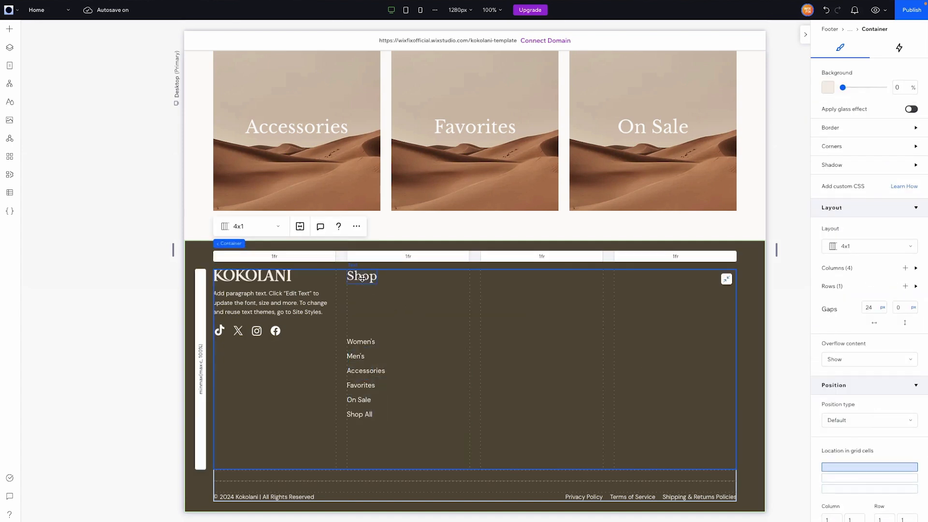
click(362, 279)
drag(361, 277, 363, 308)
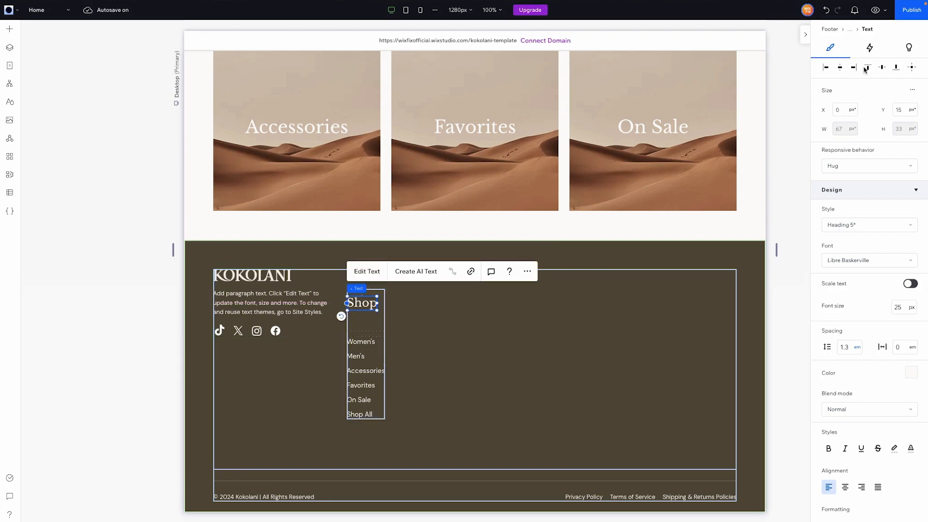
Set both row heights of the Shop container's grid to min-content.
click(358, 317)
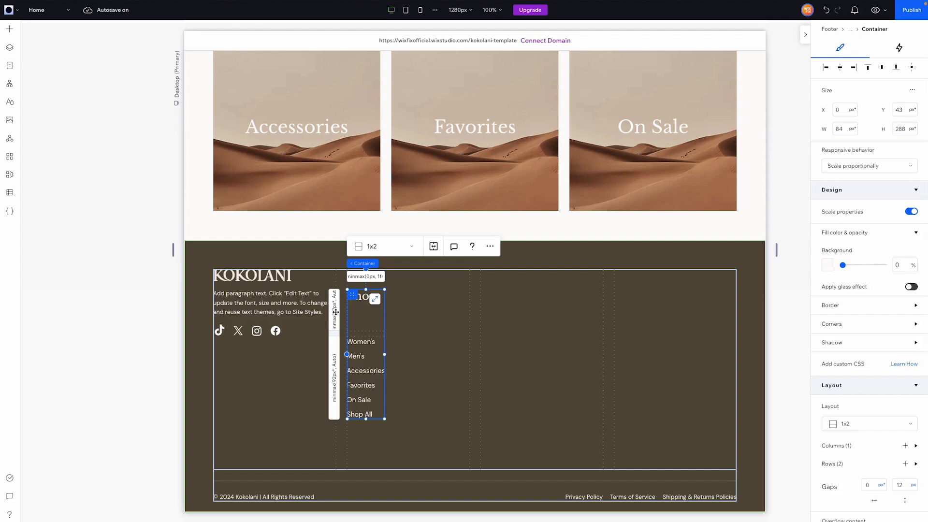
click(834, 463)
scroll(836, 440, down, 2)
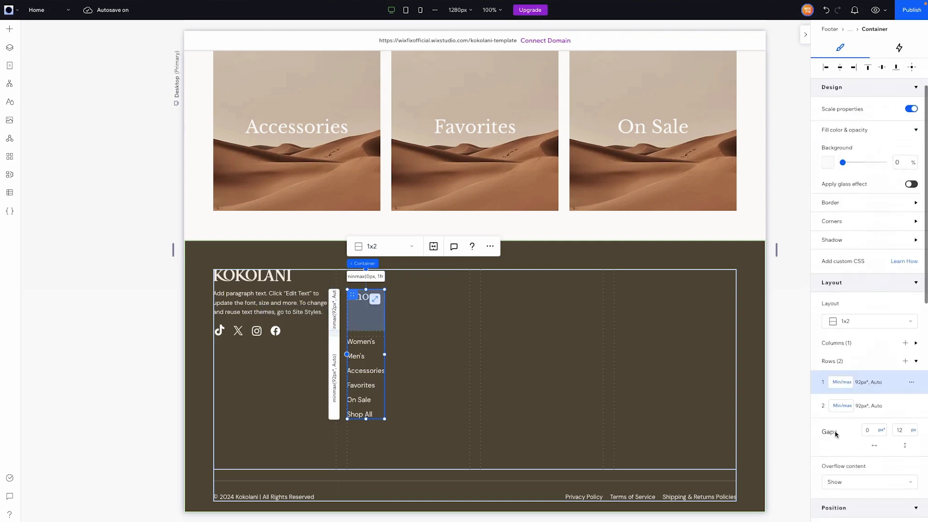
click(838, 383)
click(855, 340)
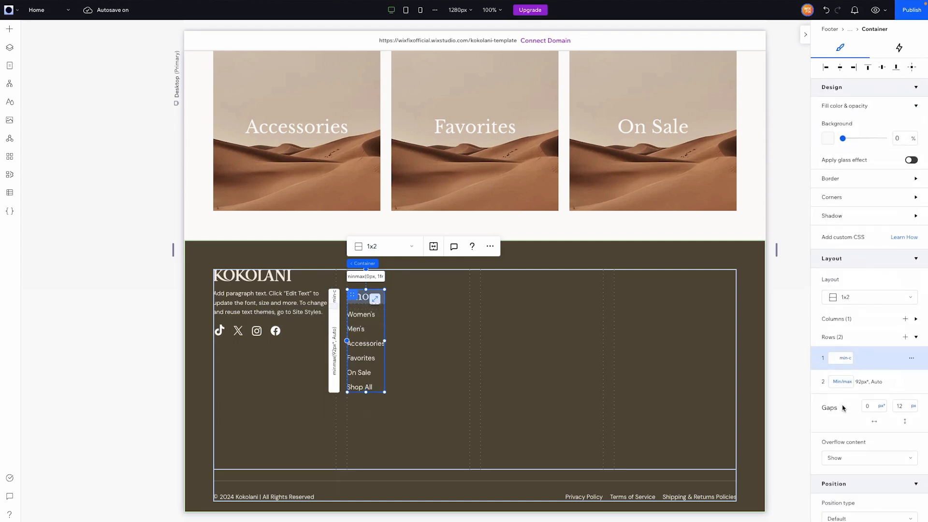
click(841, 382)
click(855, 342)
scroll(854, 159, up, 2)
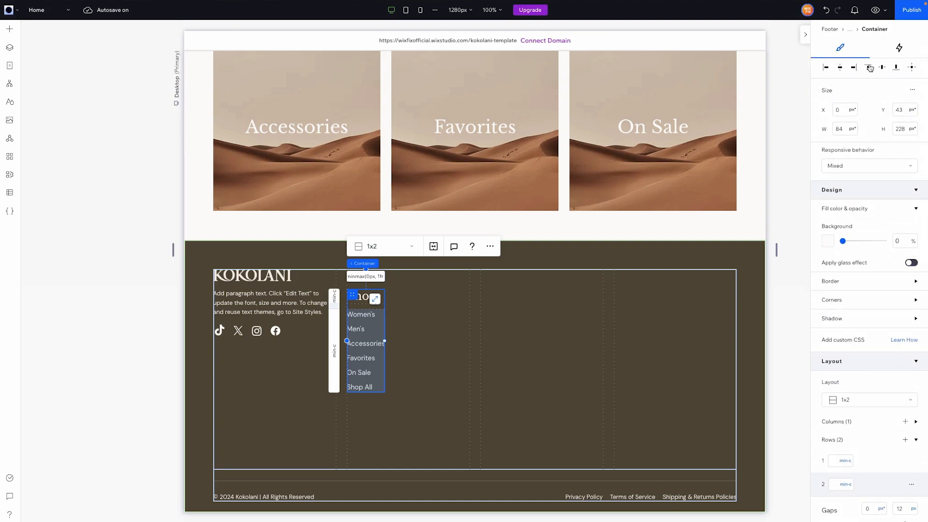
Align the Shop link container to the top of the second column in the footer's 4x1 grid.
click(867, 67)
click(431, 347)
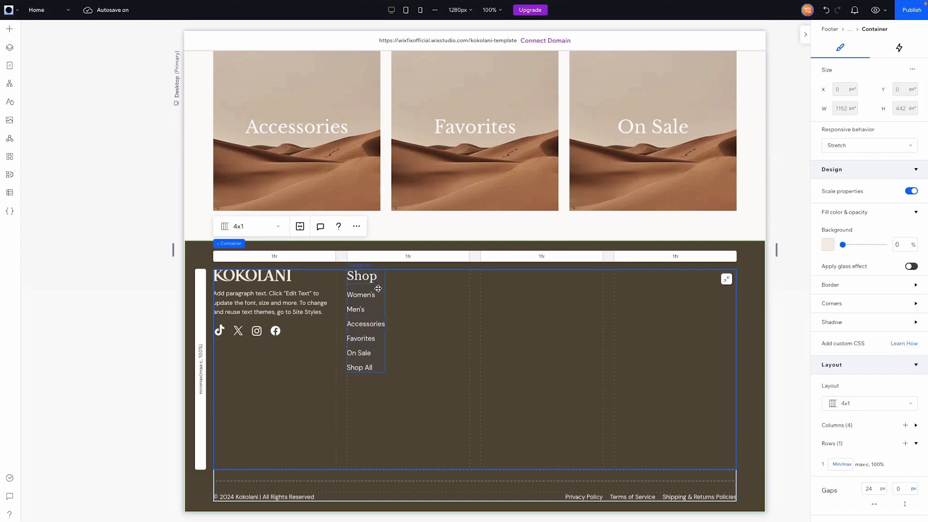
Try center-aligning the items in the Shop link stack, and undo that alignment.
click(373, 305)
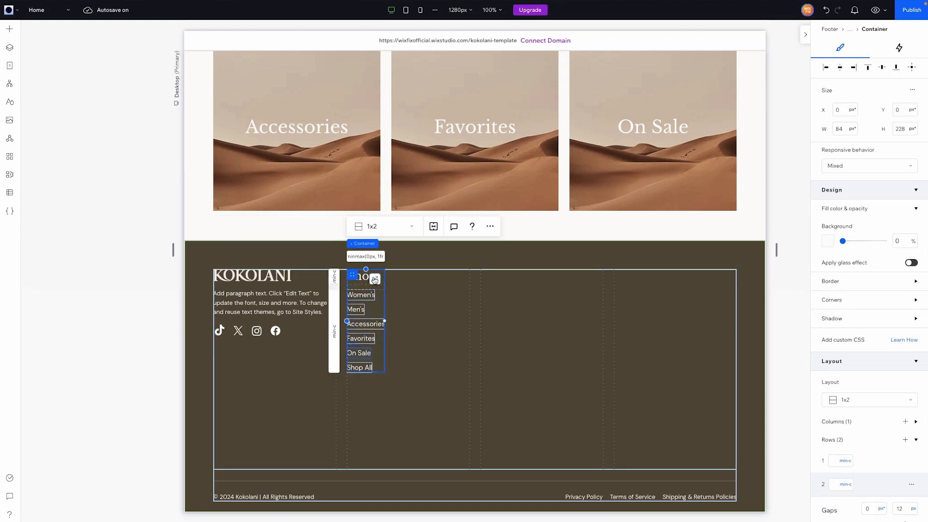
click(375, 310)
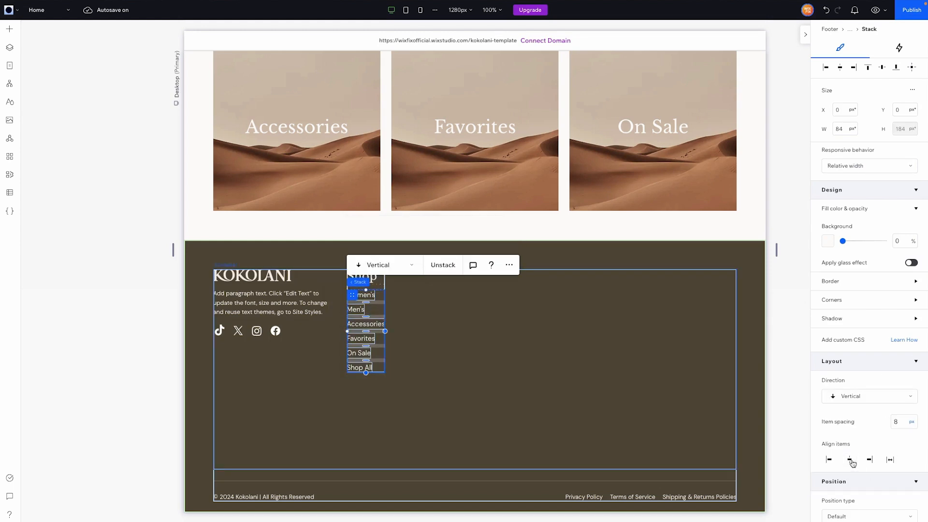
click(574, 393)
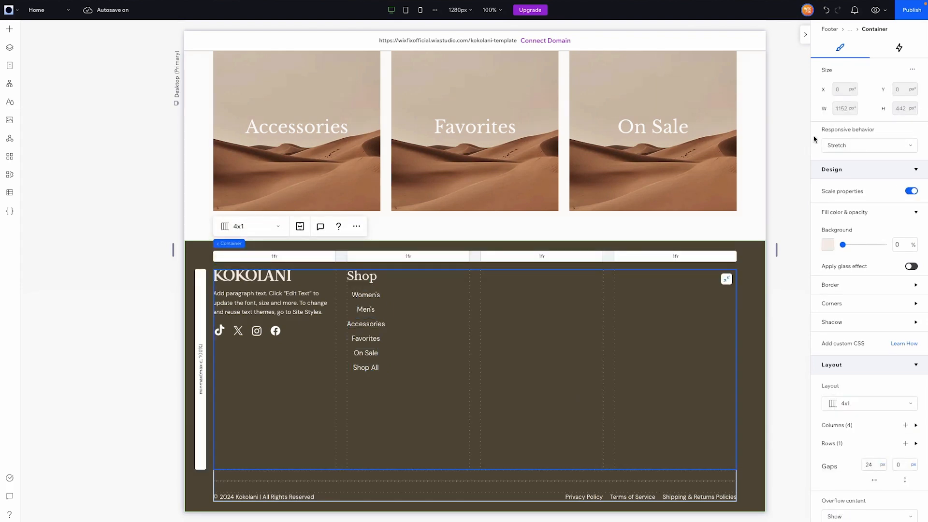
click(825, 10)
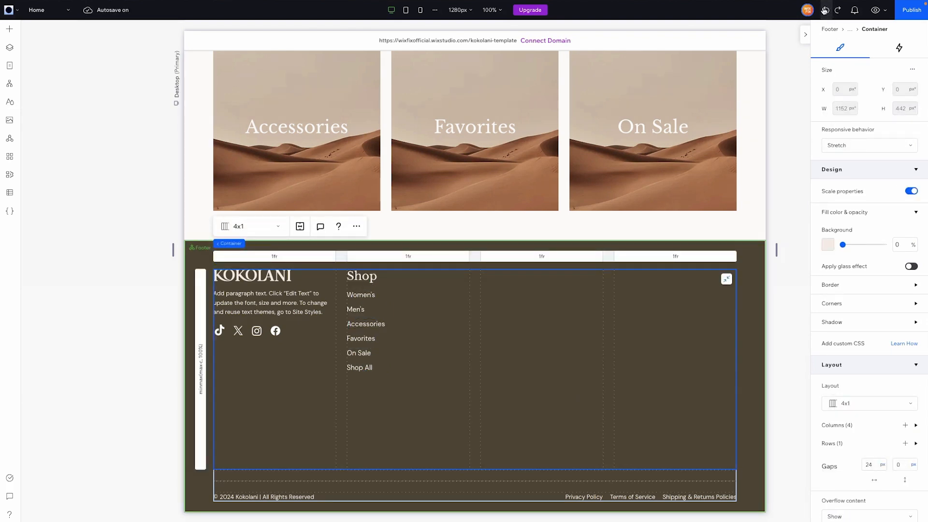
Paste a copy of the Shop container into the third footer column and align it to the column's top left.
click(378, 285)
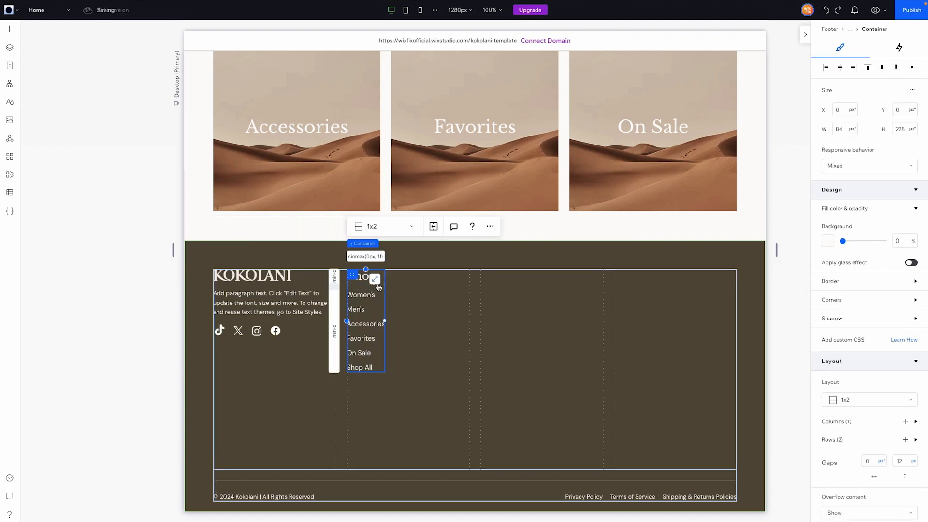
click(526, 302)
right_click(526, 301)
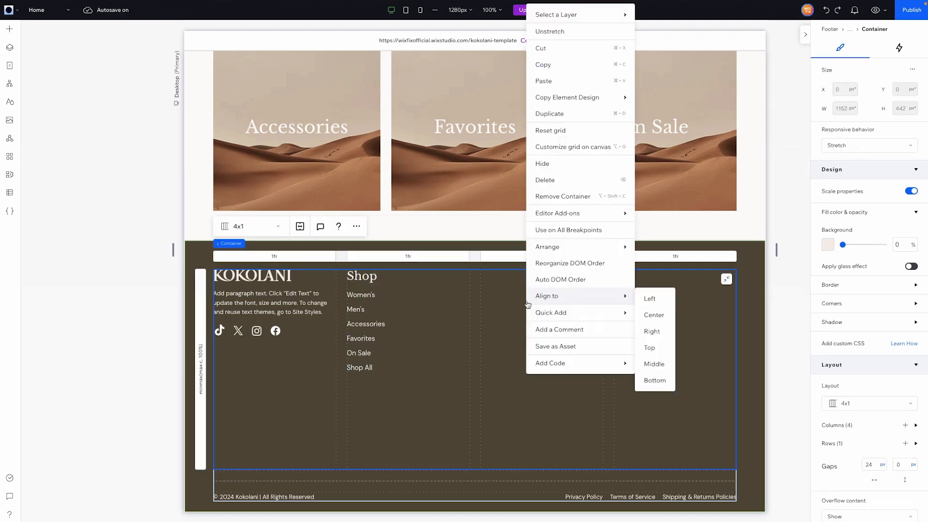
click(543, 81)
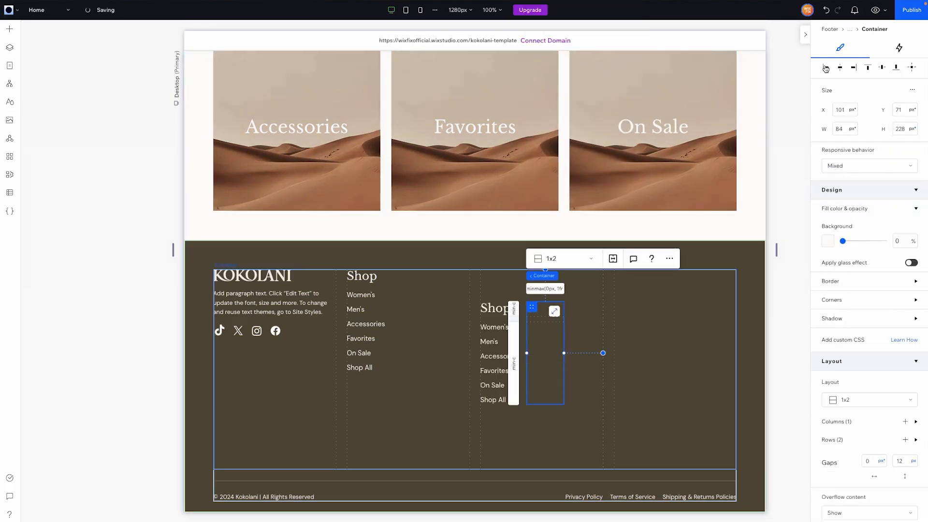
click(868, 68)
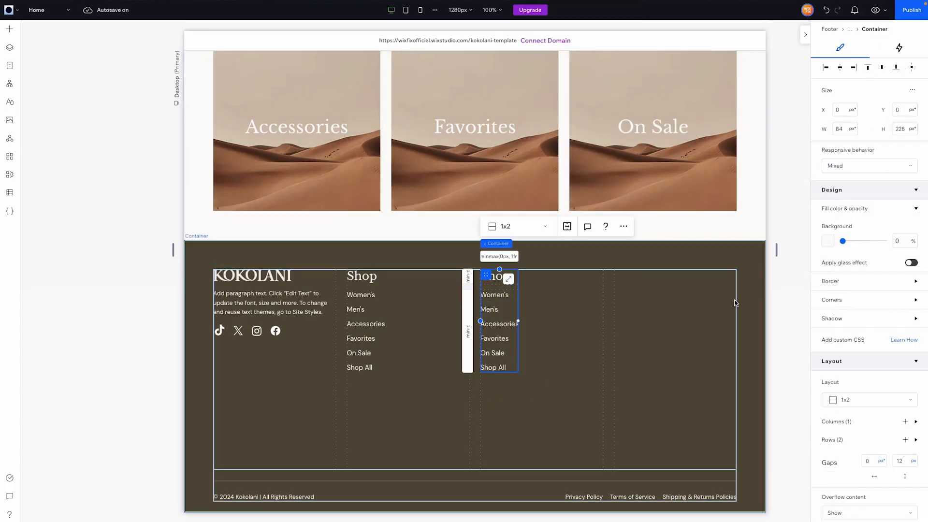
Paste another copy of the Shop container into the fourth footer column and align it to the column's top right.
right_click(653, 327)
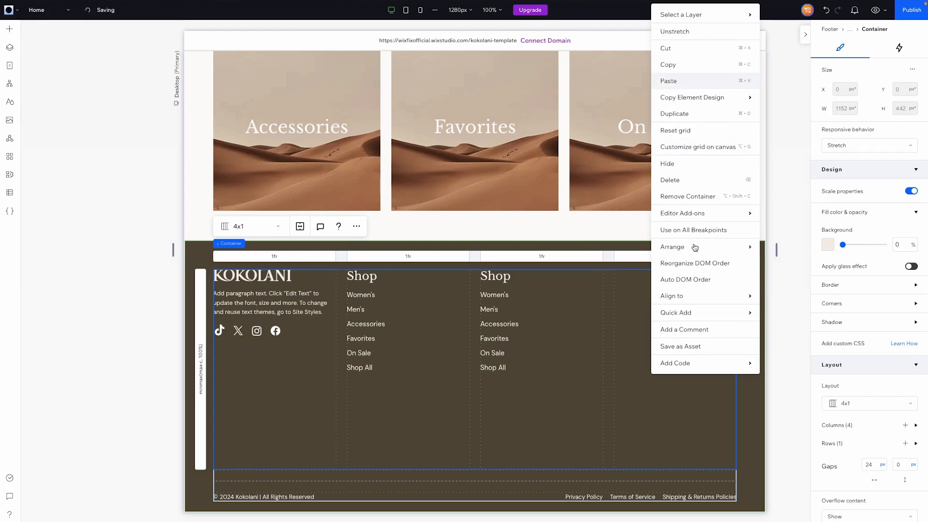
key(super+v)
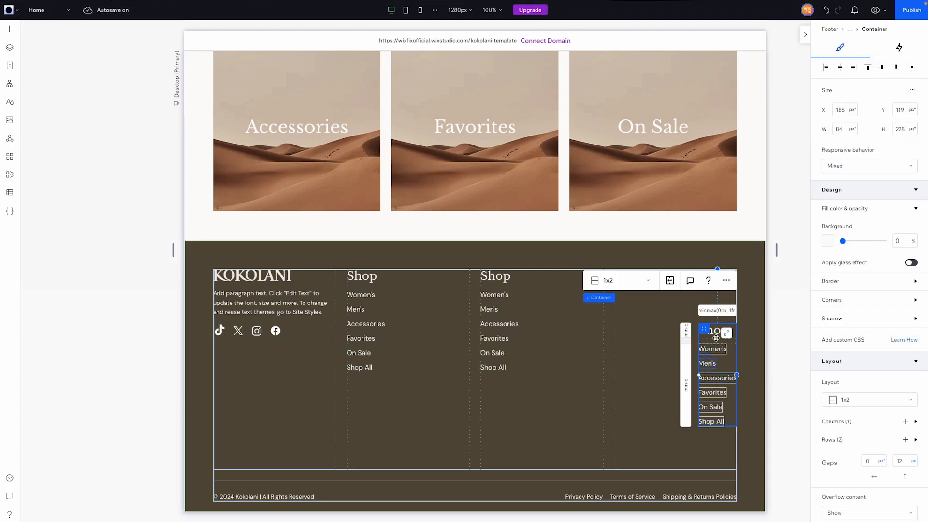
click(869, 68)
Right-align the Shop containers in the third and second footer columns within their grid cells.
click(508, 316)
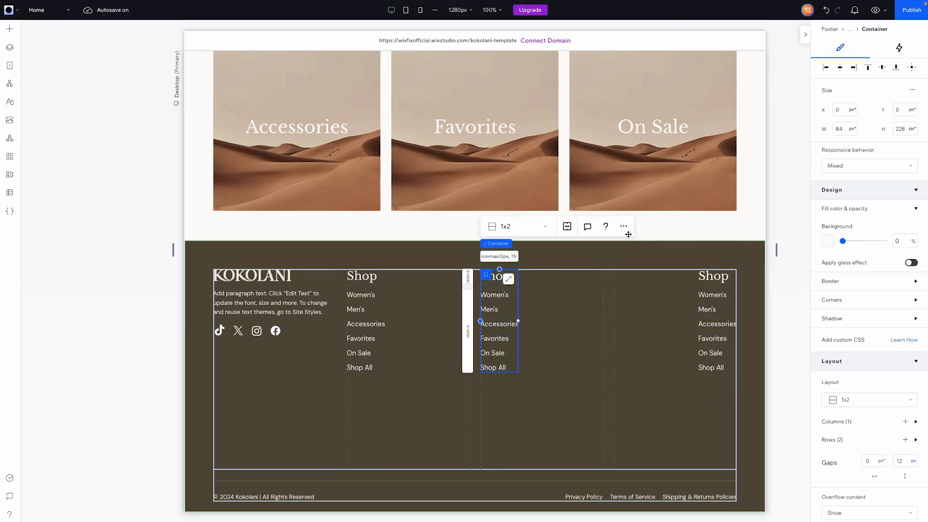
click(853, 67)
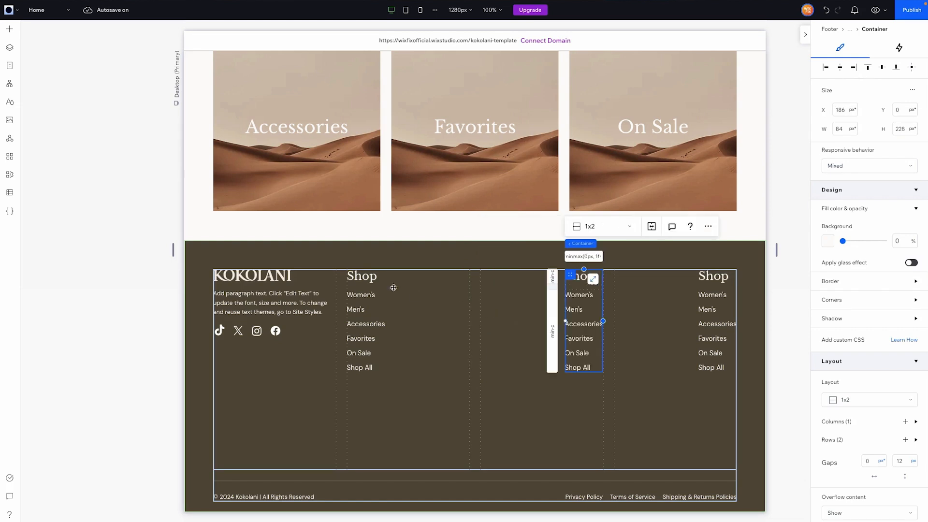
click(371, 288)
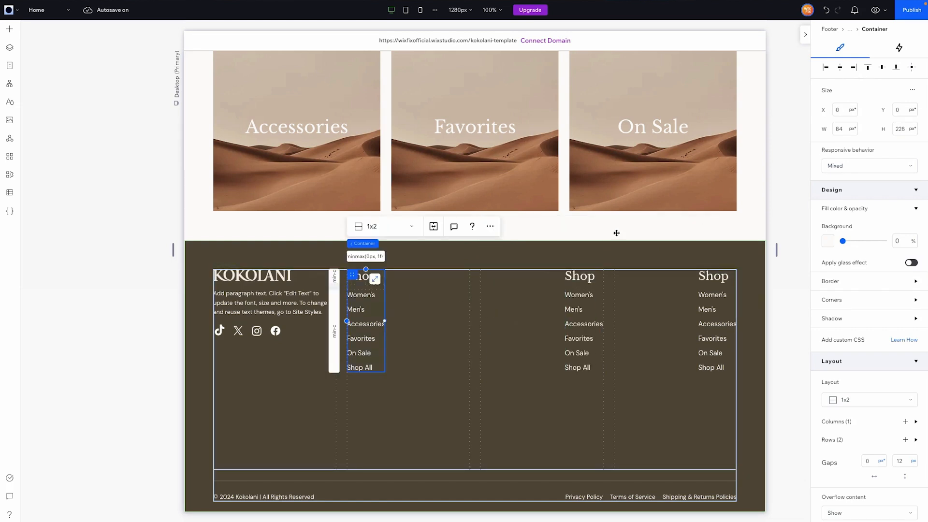
click(854, 68)
click(802, 310)
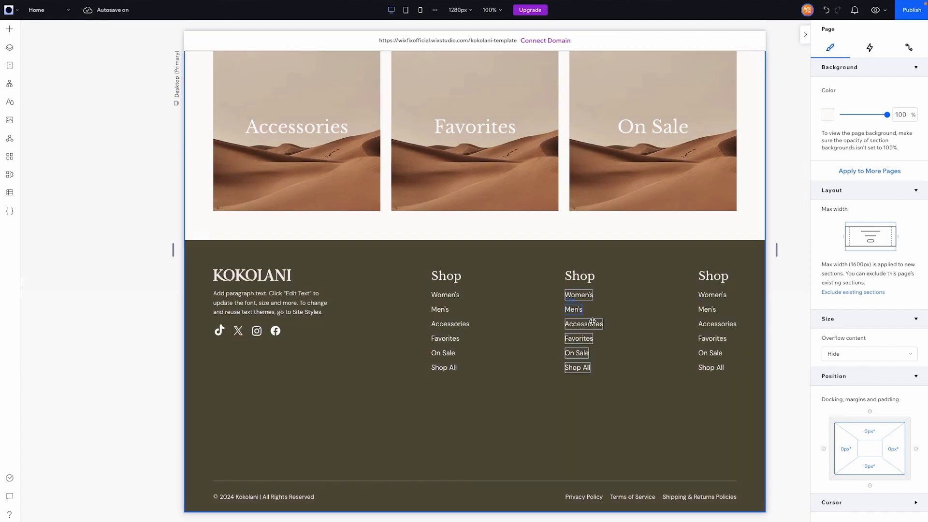
Change the heading of the fourth column's link container to "Helpful Links".
click(711, 278)
click(725, 288)
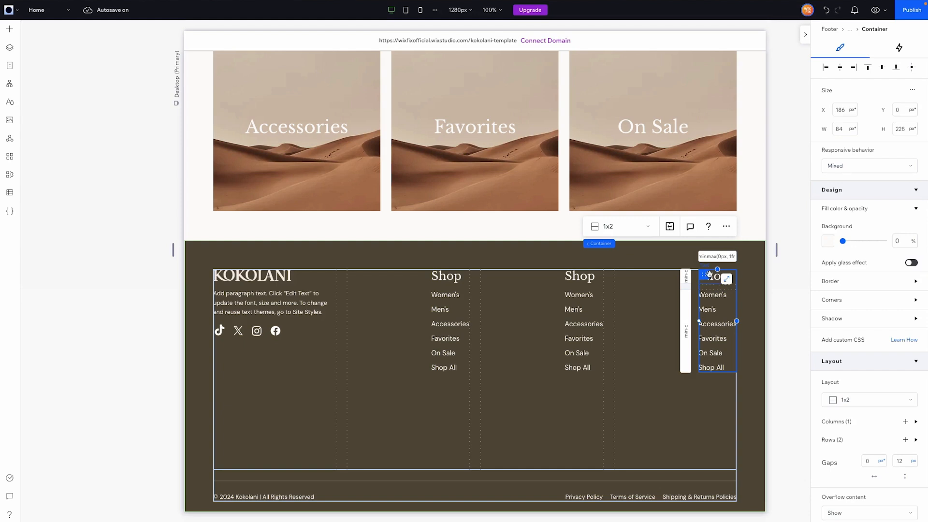
click(716, 277)
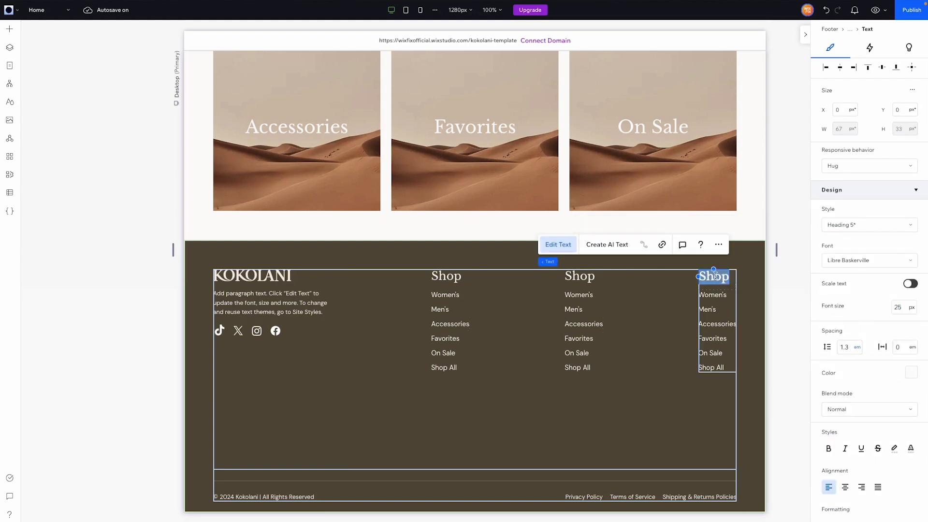
text(Helpf)
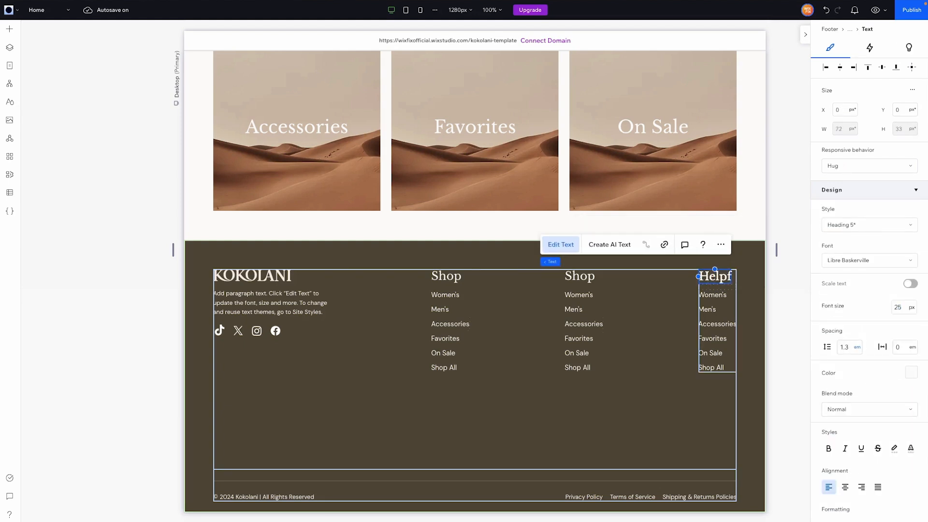
text(ul Lin)
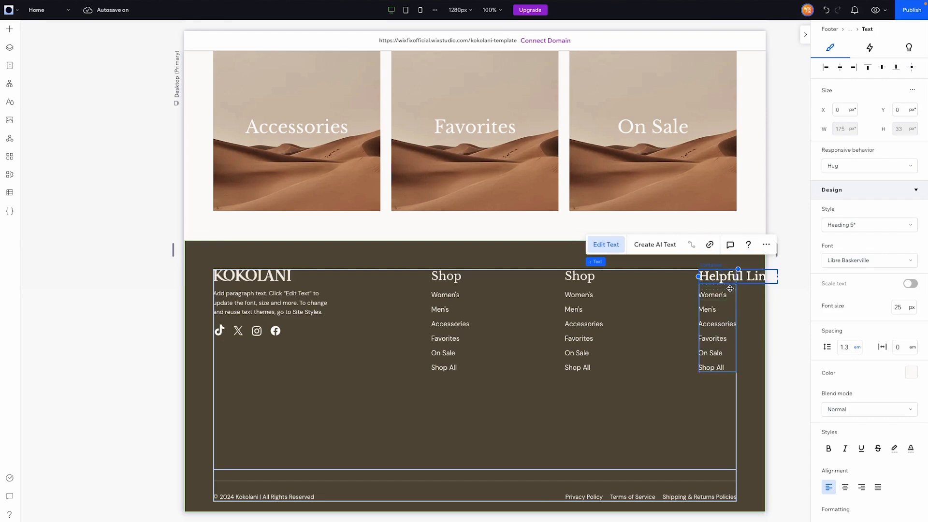
click(731, 287)
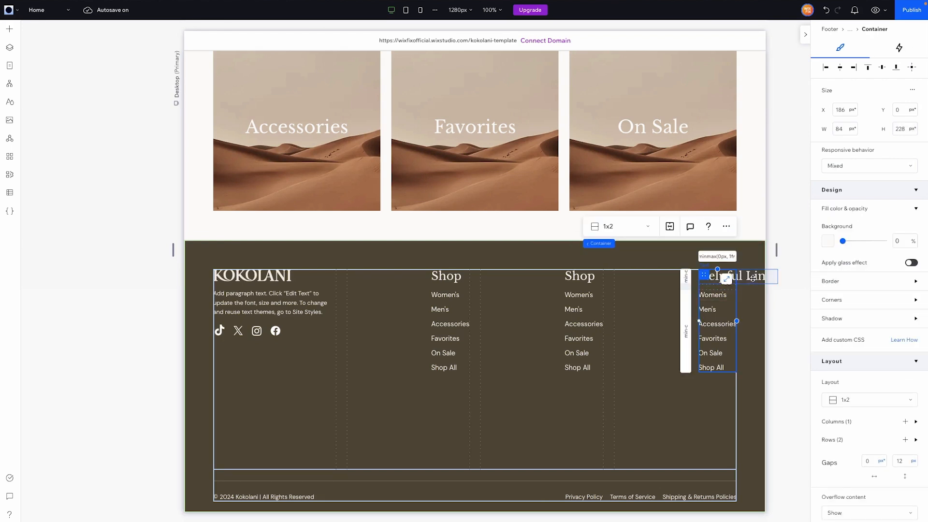
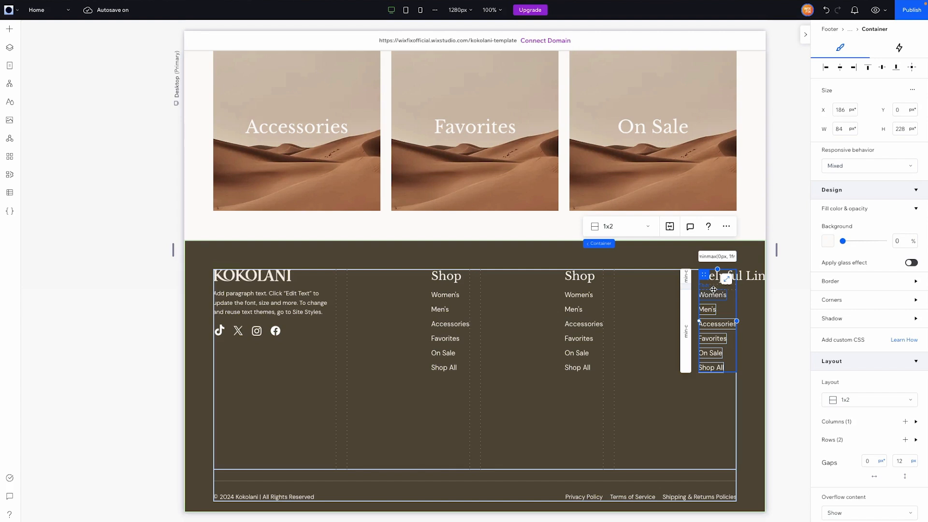
Turn on advanced size settings for the Helpful Links container and set its width to max content.
click(714, 289)
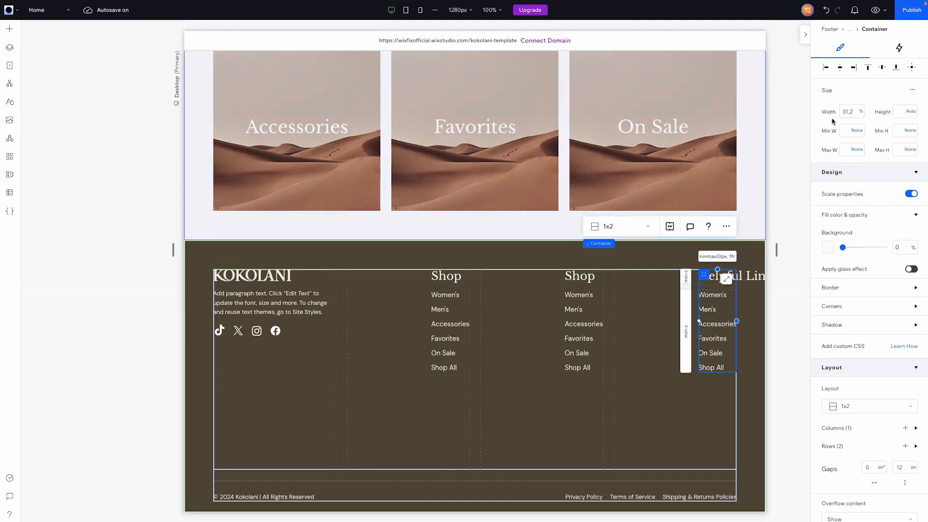
click(912, 90)
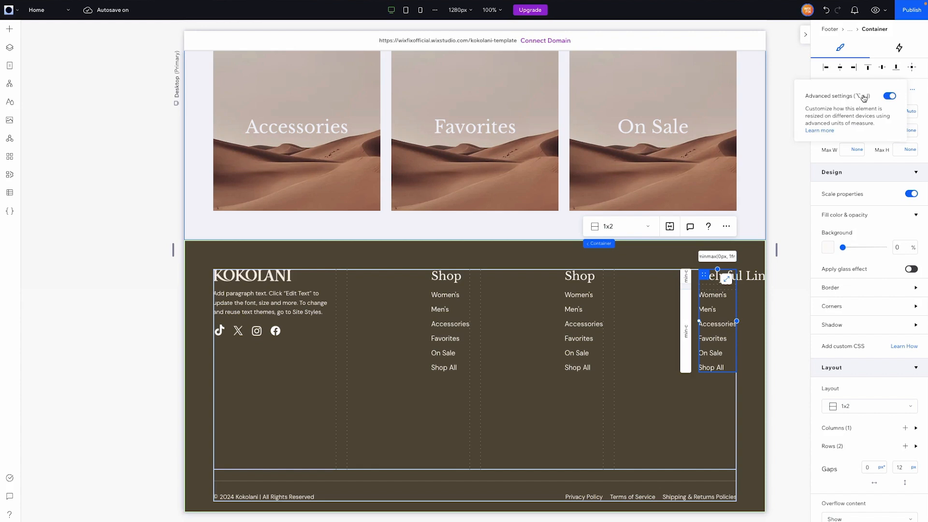
click(862, 114)
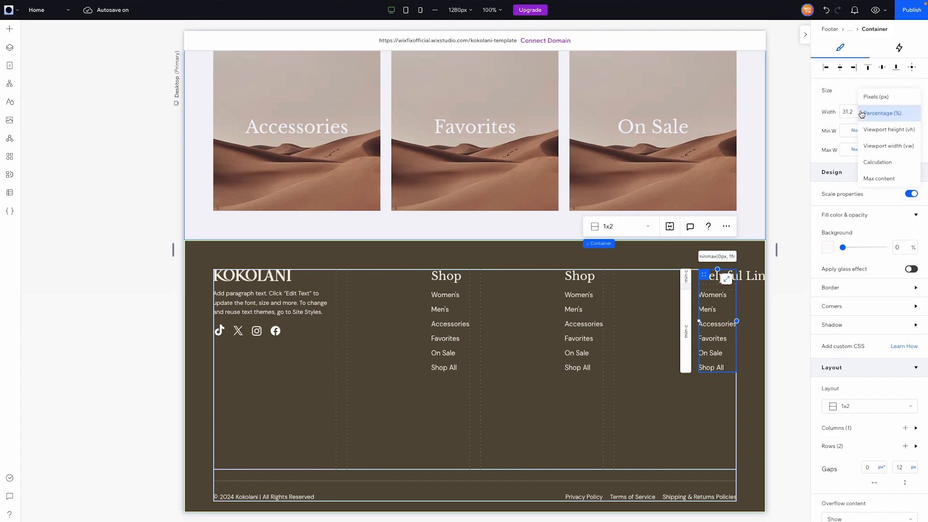
click(878, 179)
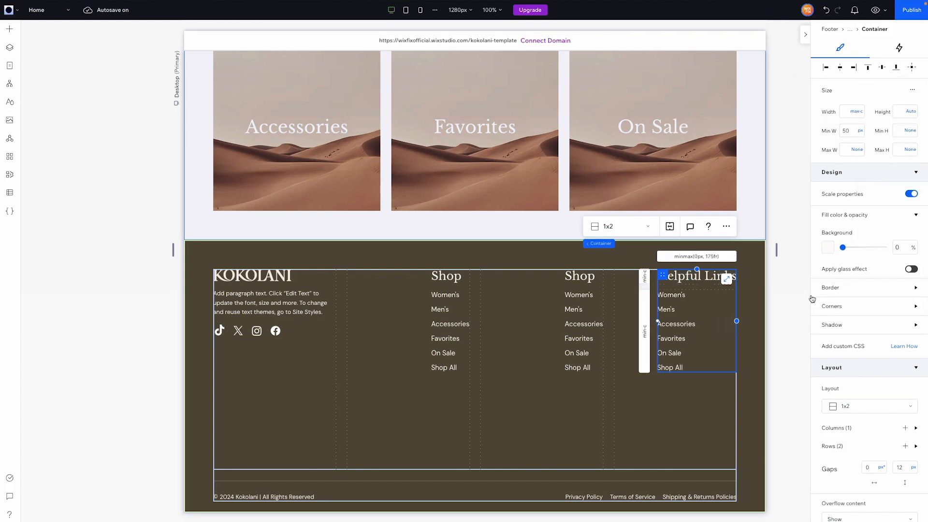
Set the widths of the Shop containers in the third and second columns to max content.
click(581, 284)
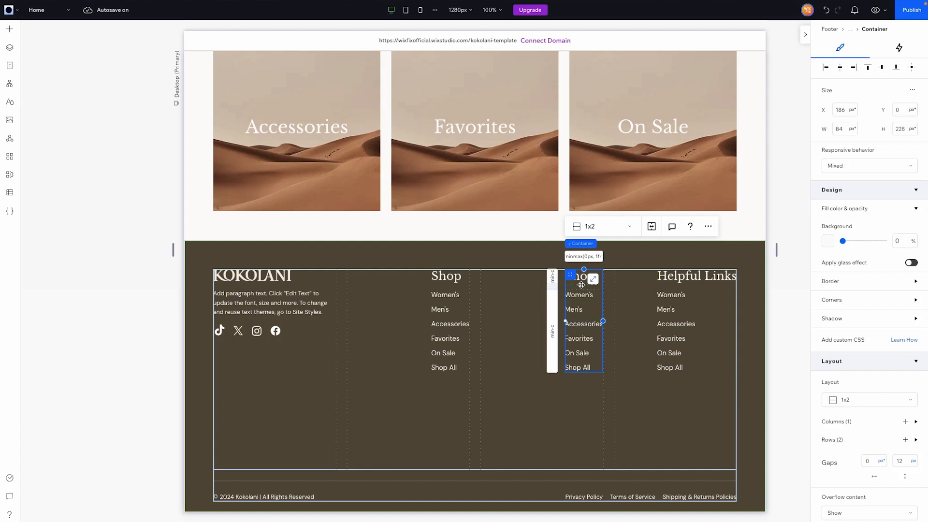
click(861, 112)
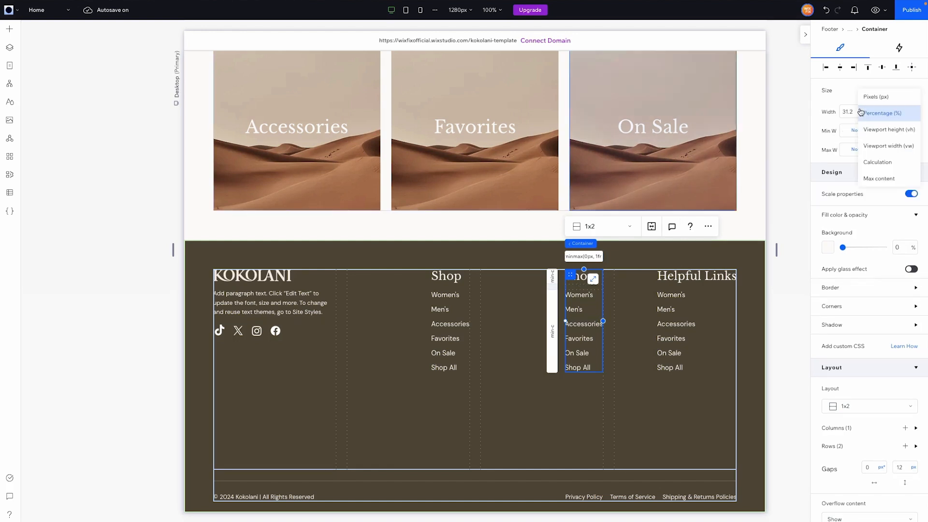
click(874, 181)
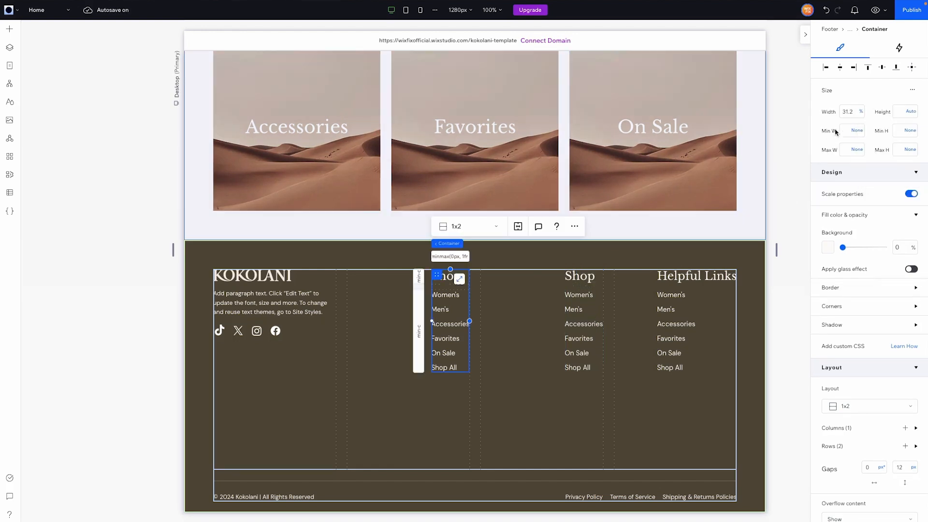
click(861, 112)
click(778, 286)
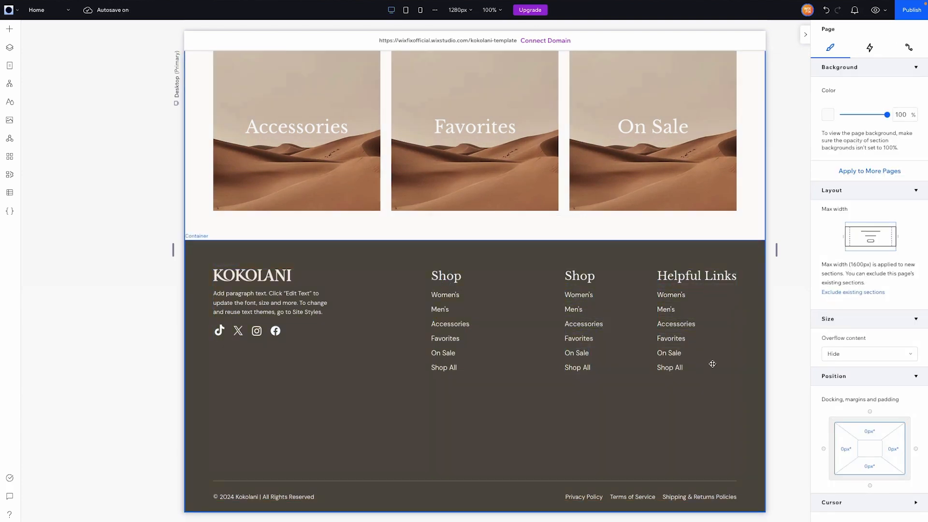
Change the first two entries of the Helpful Links column to "Contact" and "Help Center".
click(674, 296)
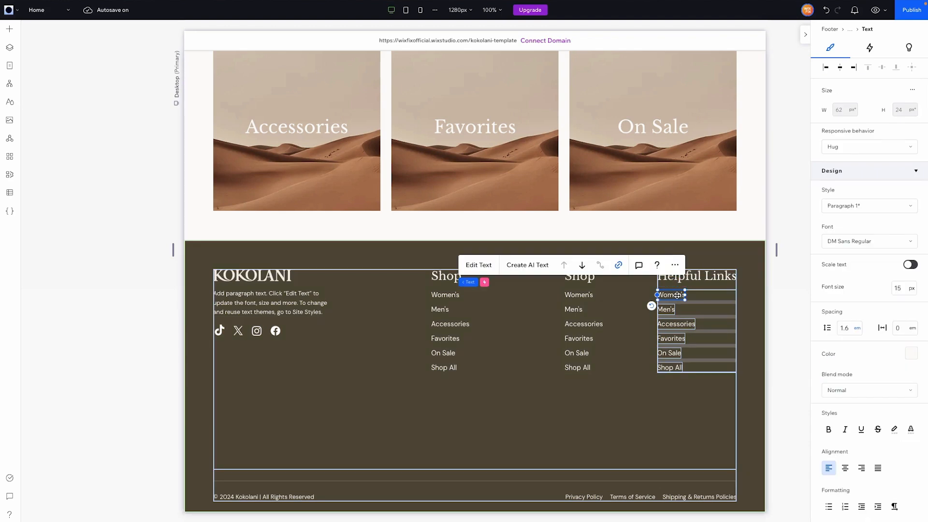
text(Contact)
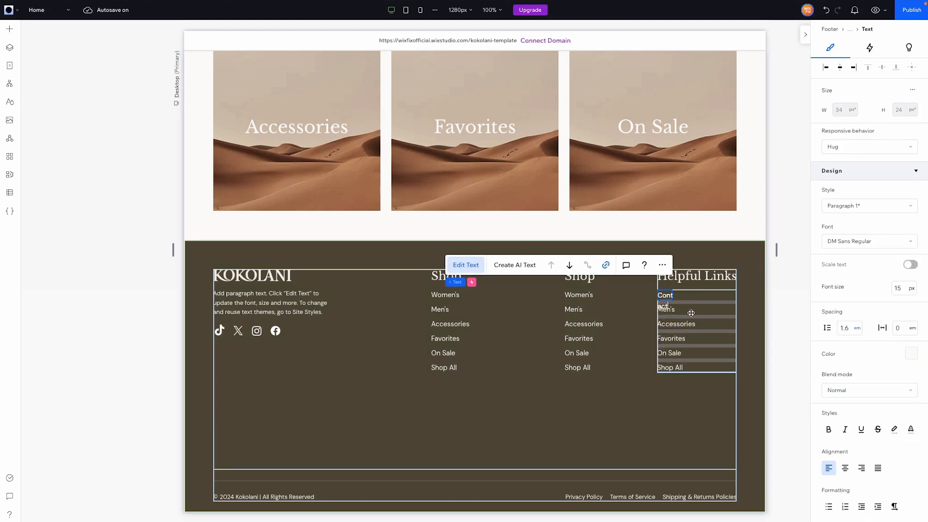
double_click(670, 310)
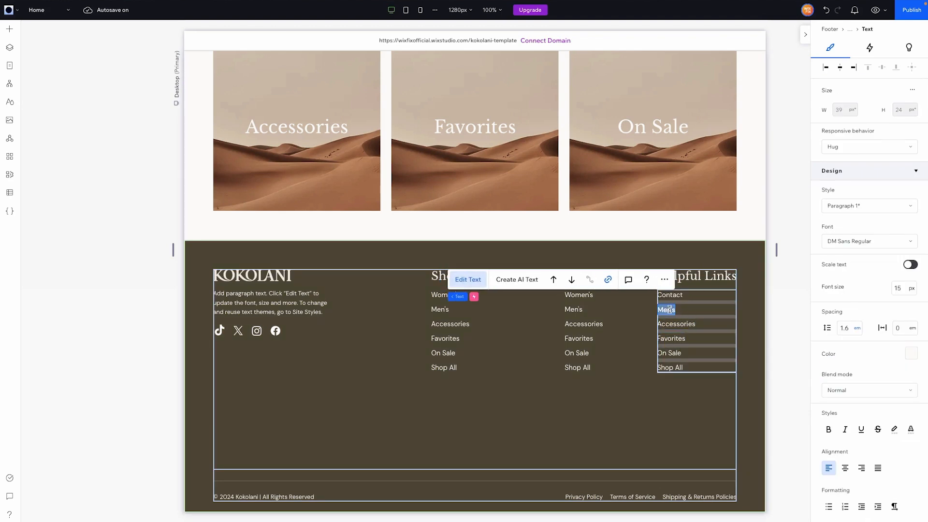
click(40, 11)
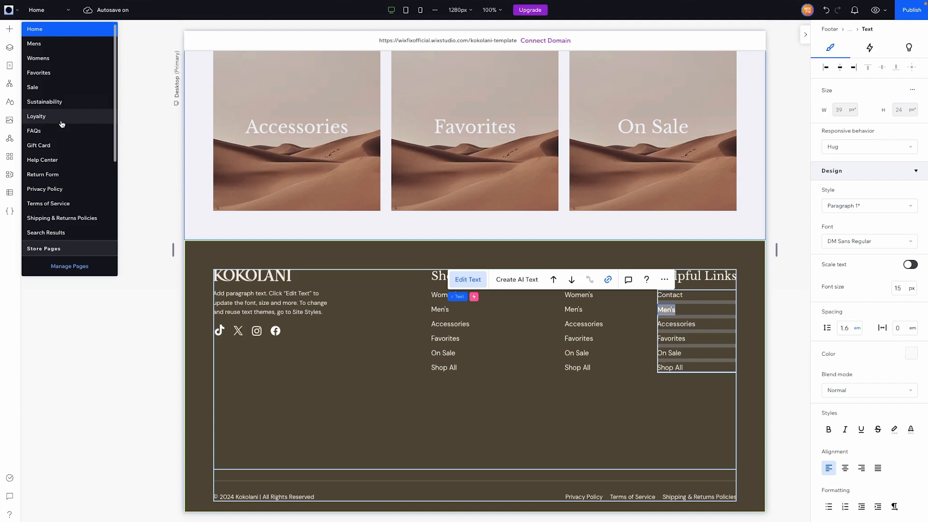
scroll(62, 124, down, 1)
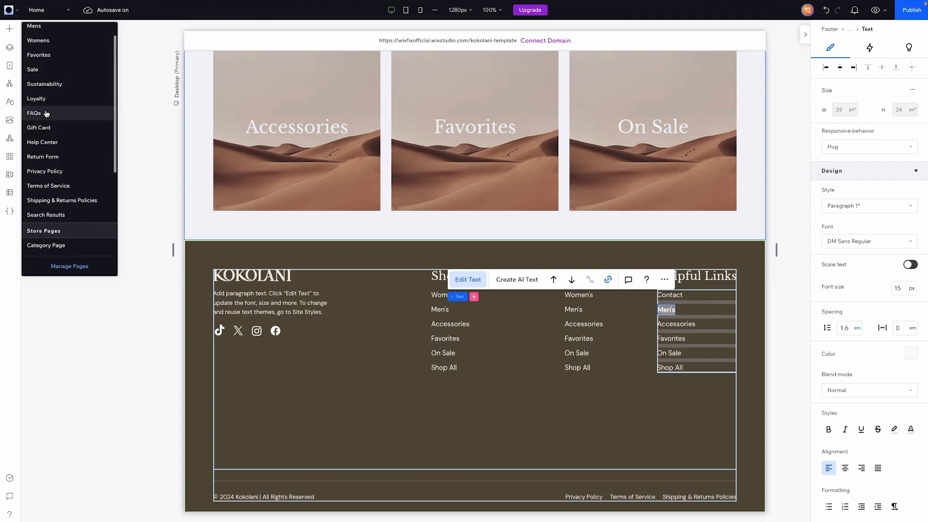
text(Help Cetner)
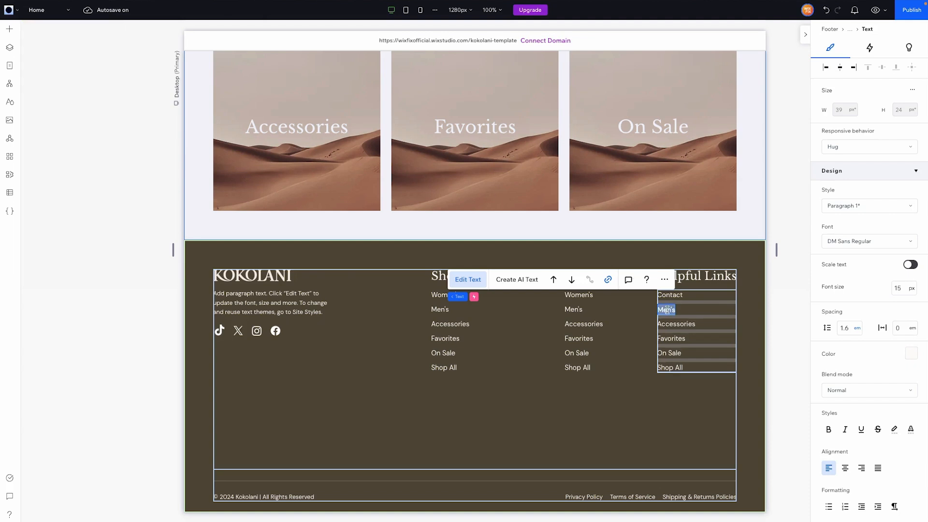
Change the Accessories and Favorites entries under Helpful Links to "FAQs" and "Start a Return".
double_click(681, 324)
text(FAQs)
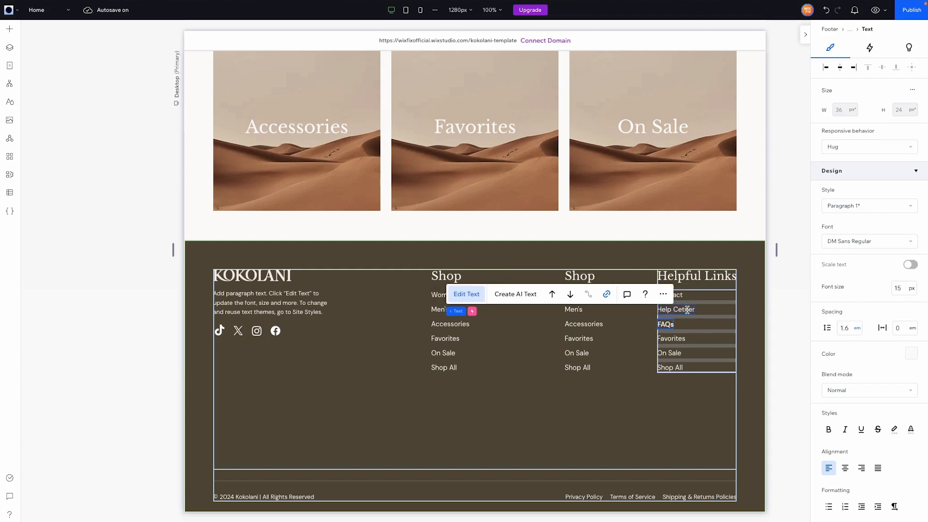
click(688, 331)
click(38, 10)
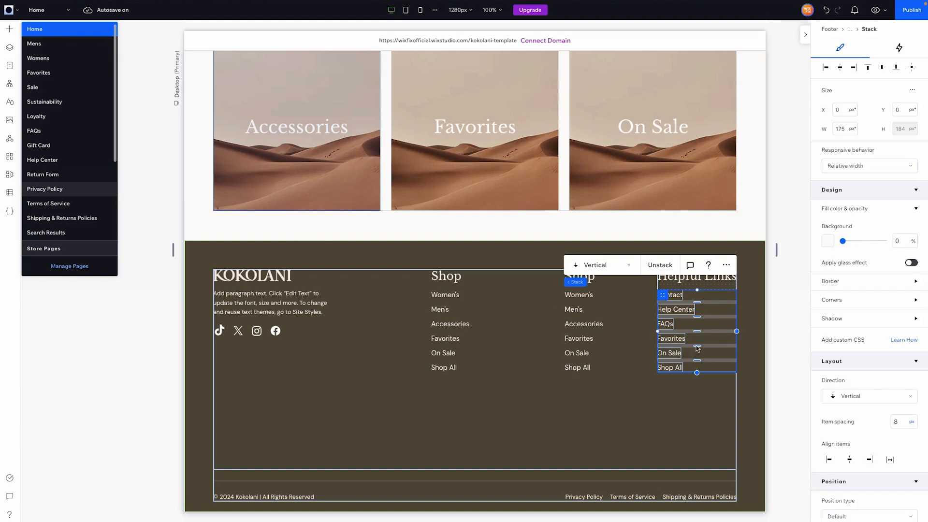
double_click(670, 342)
text(Start a)
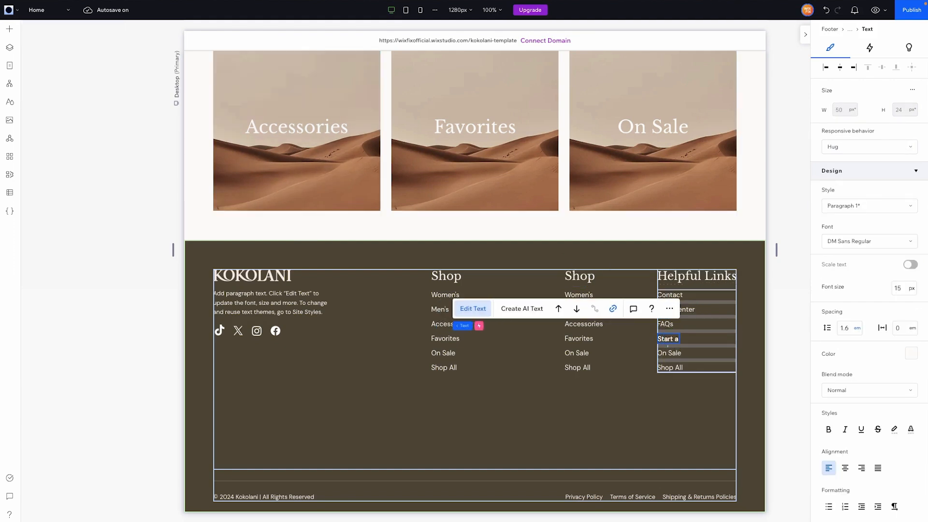
text(Return)
Change the On Sale entry under Helpful Links to "Purchase Gift Card".
double_click(669, 354)
text(P)
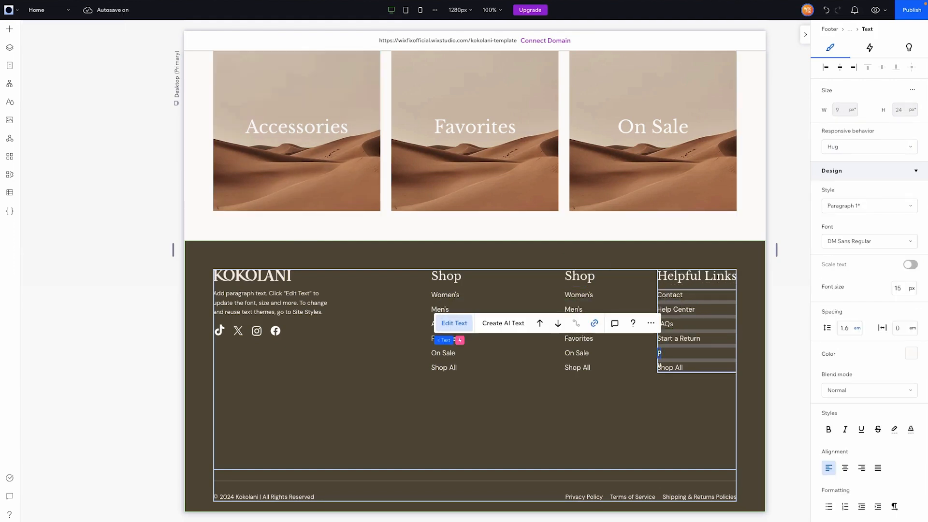
text(urchase Gift Card)
Delete the Shop All and Contact entries from the Helpful Links column.
click(674, 367)
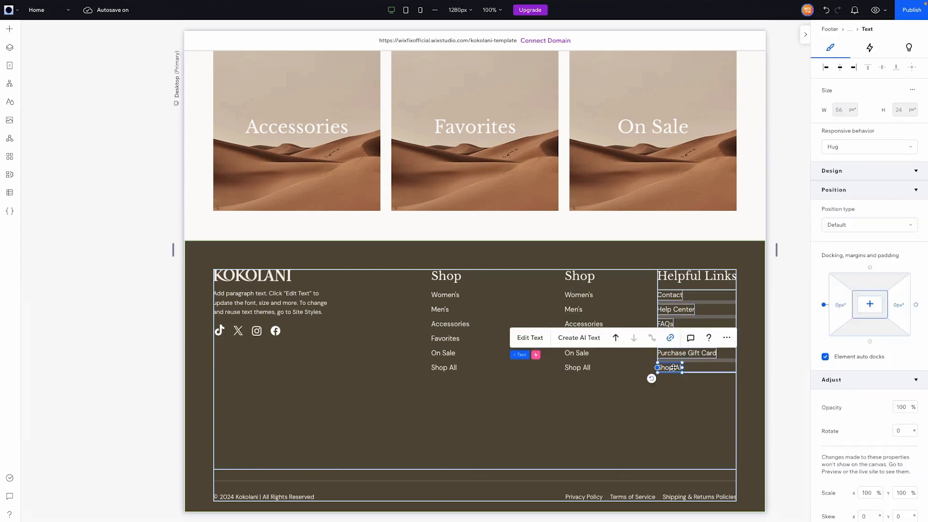
key(Delete)
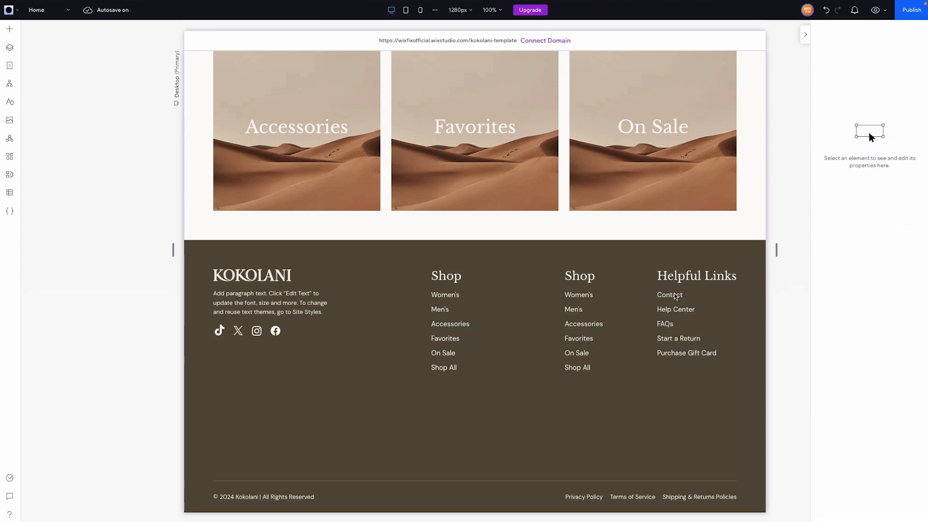
click(669, 295)
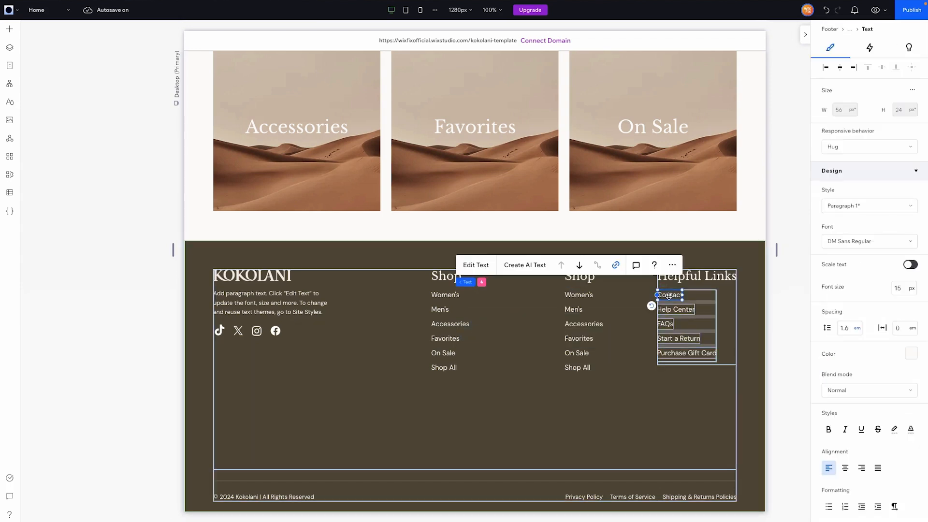
key(Delete)
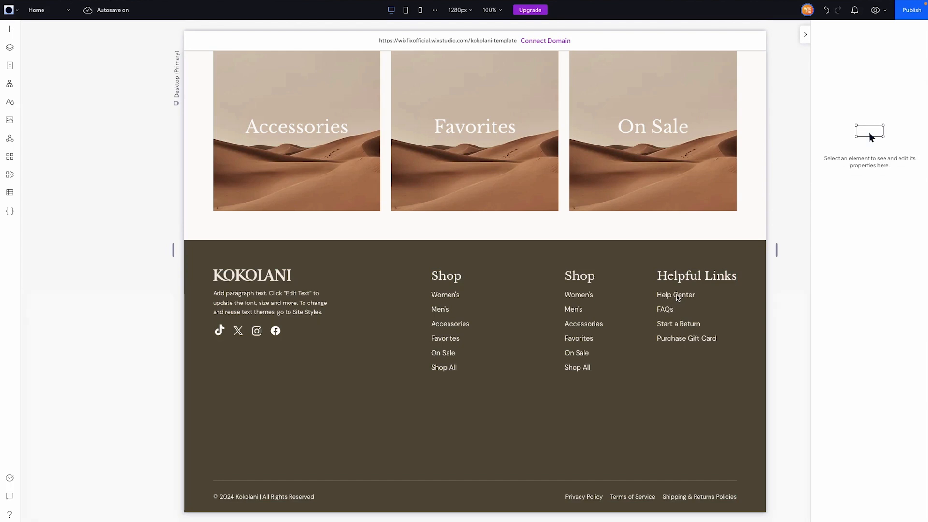
Duplicate the Purchase Gift Card link below itself in the stack, left-align the copy and change its text to "My Account".
click(692, 339)
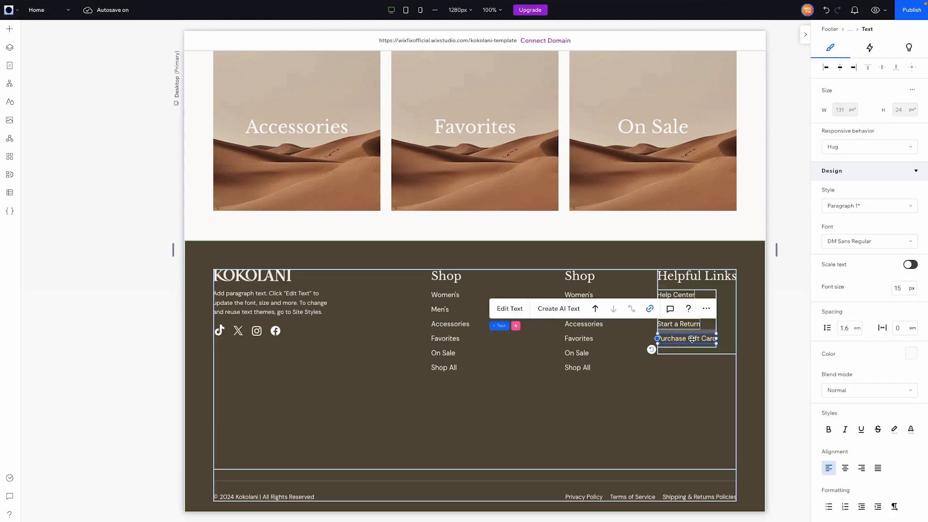
drag(693, 340, 693, 343)
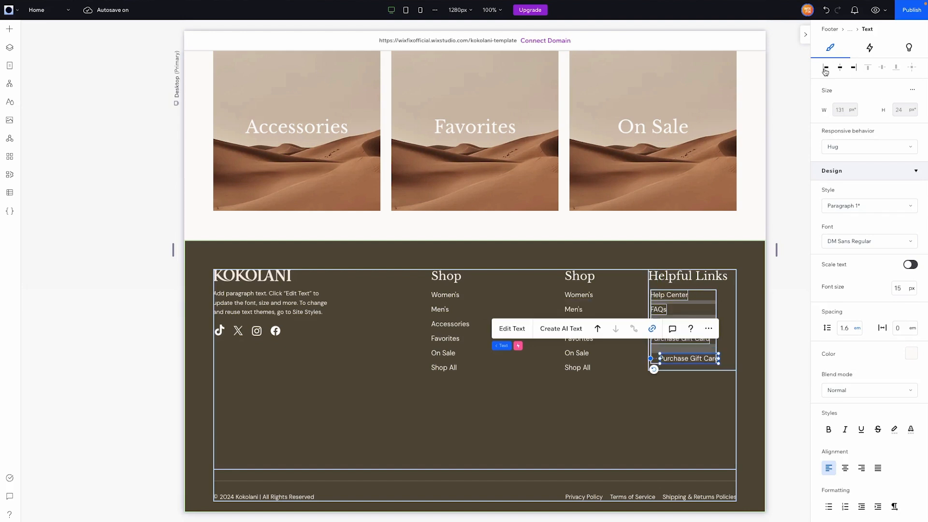
click(826, 69)
text(ccount)
key(Escape)
Duplicate the My Account link below itself and change the copy's text to "My Orders".
drag(670, 359, 673, 380)
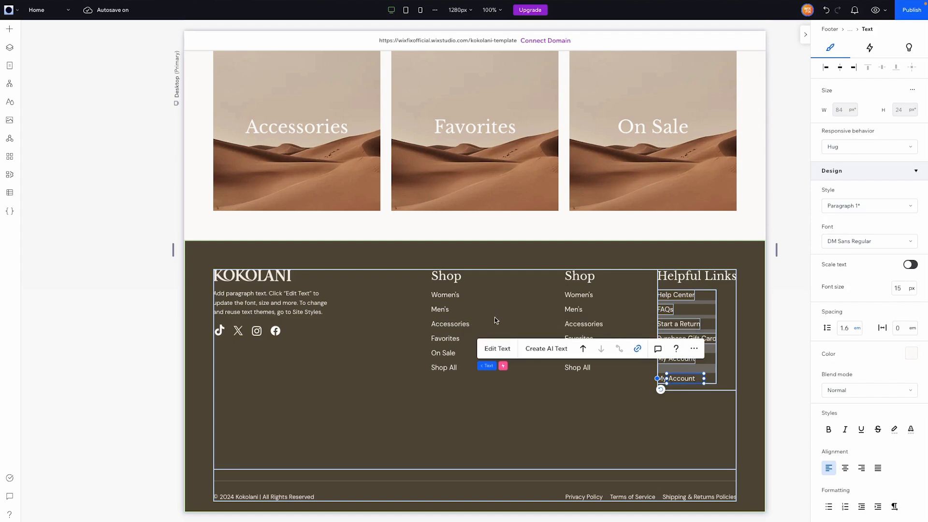
click(494, 351)
text(My)
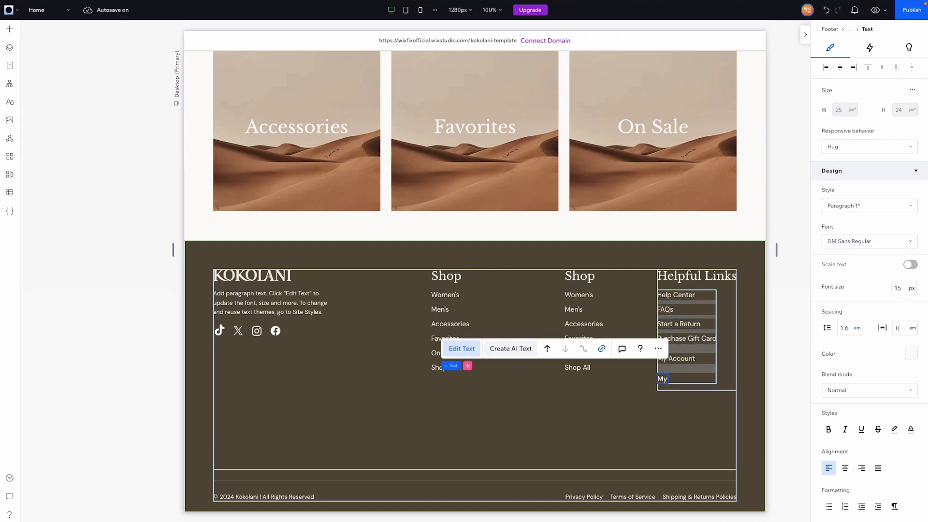
text( Orders)
click(578, 442)
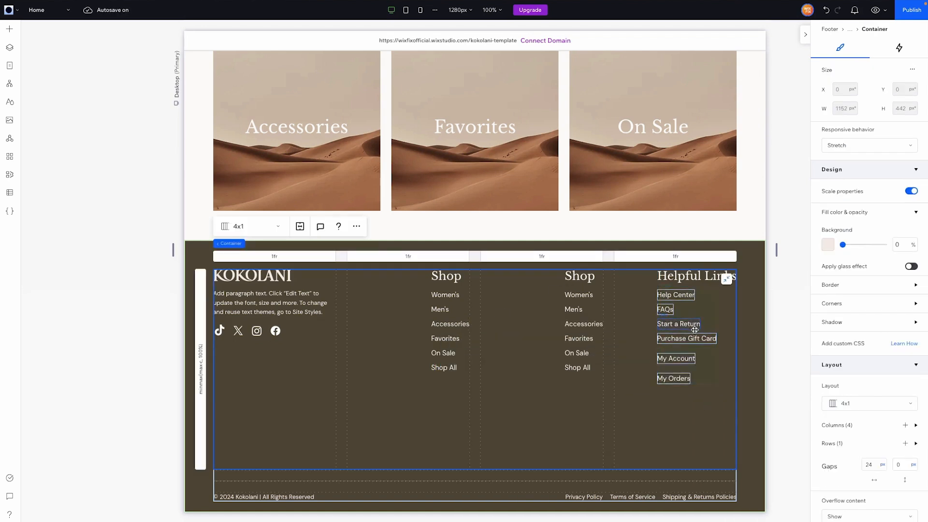
Set the item spacing of the Helpful Links stack to 12 px.
click(701, 332)
click(902, 422)
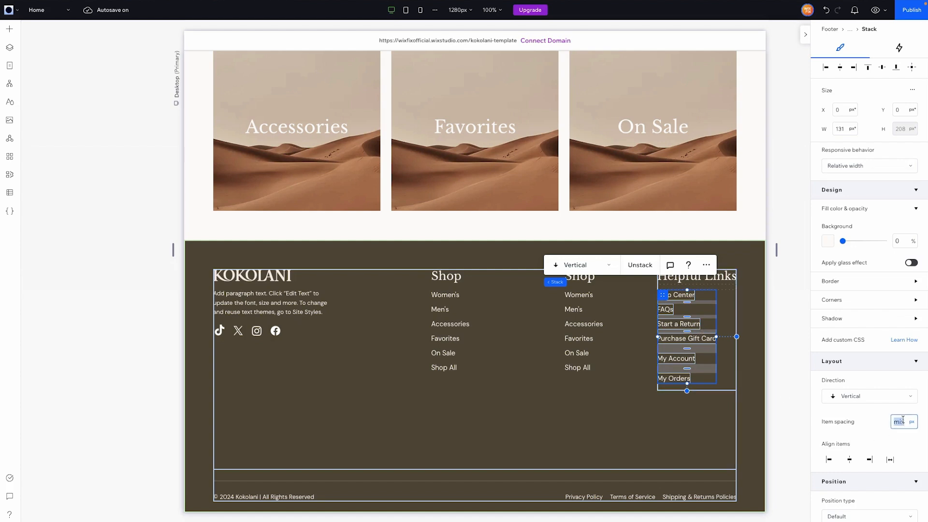
key(Return)
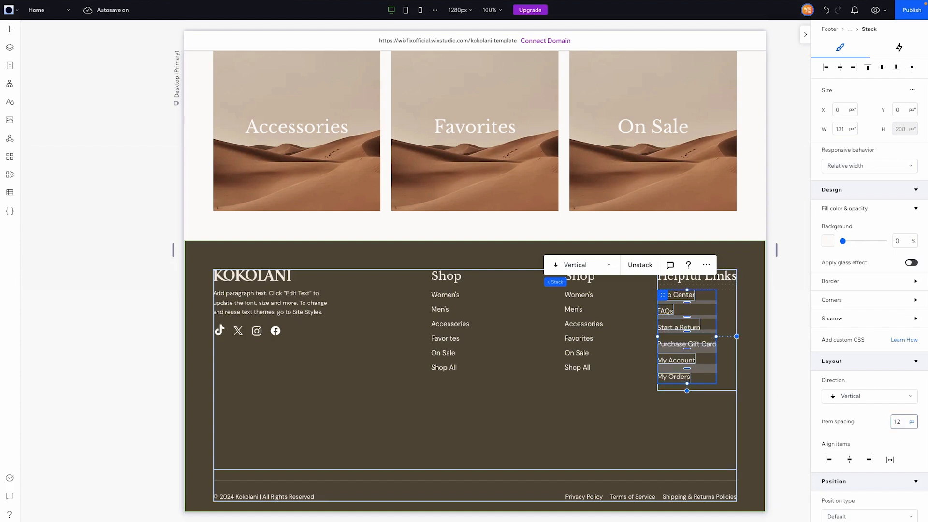
Check the item spacing of the third column's Shop stack and set the Helpful Links stack's spacing to 8 px.
click(593, 302)
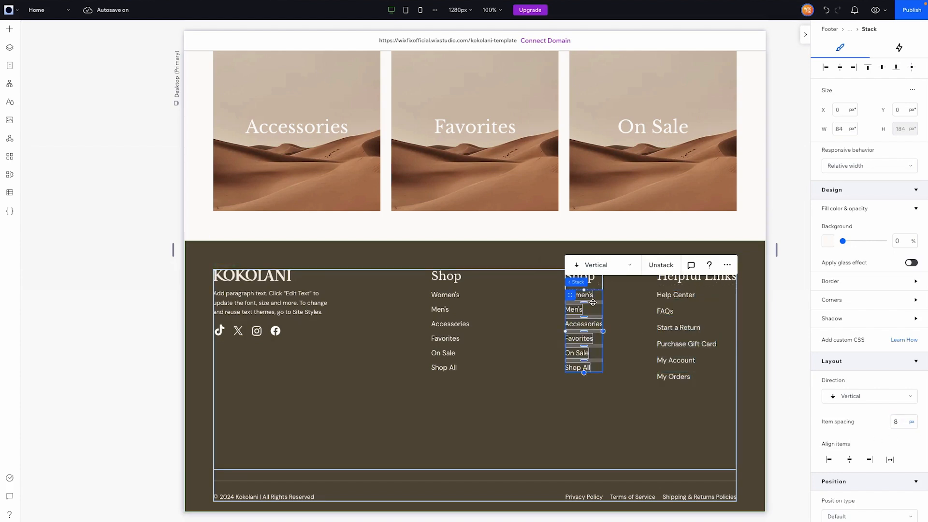
click(697, 353)
click(901, 420)
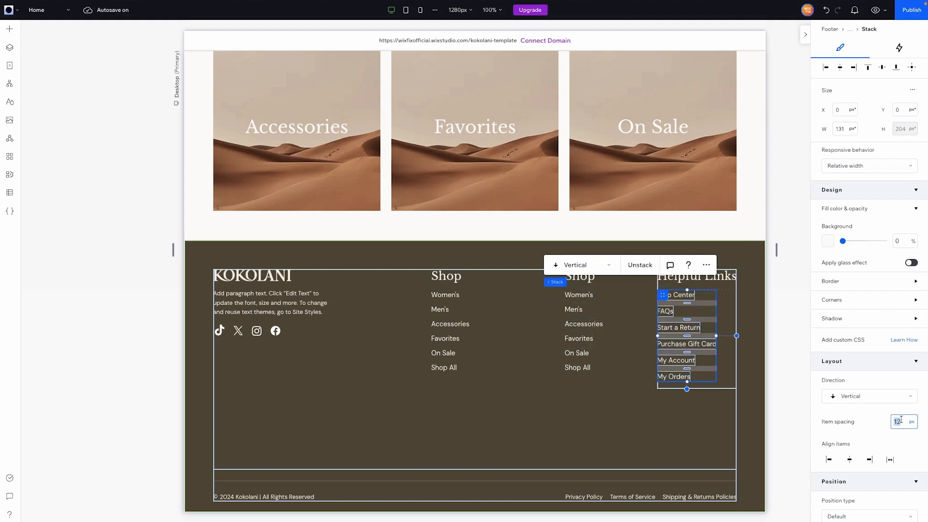
text(8)
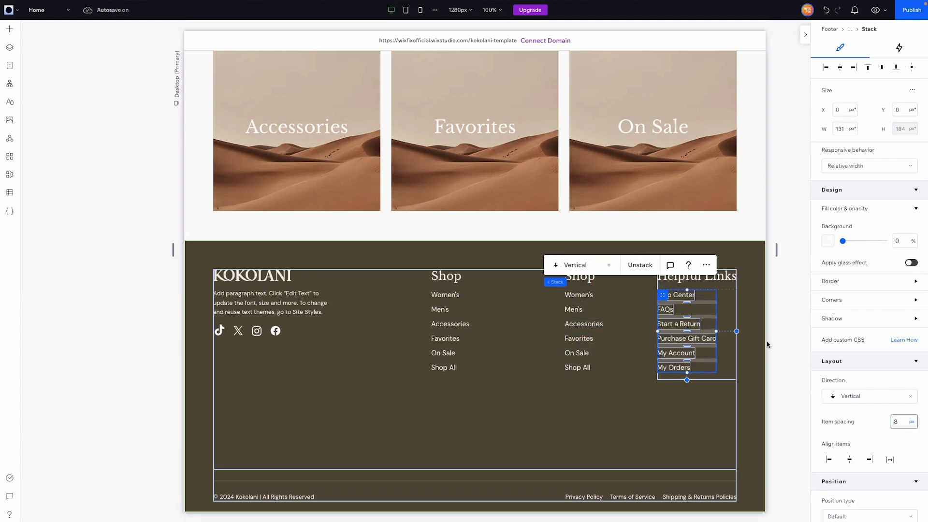
click(778, 337)
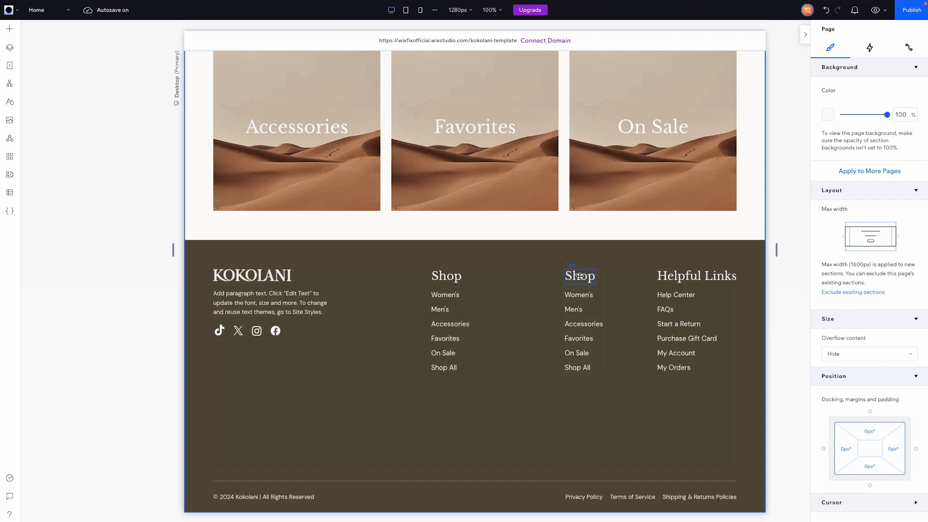
Change the heading of the third footer column to "Company".
click(580, 276)
text(Comapny)
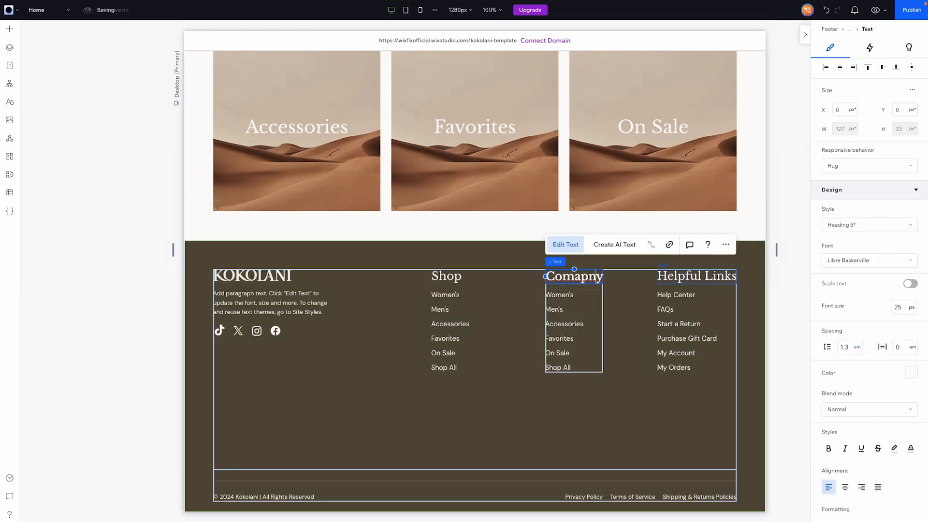
key(BackSpace)
key(BackSpace)
key(BackSpace)
key(BackSpace)
text(pany)
click(785, 291)
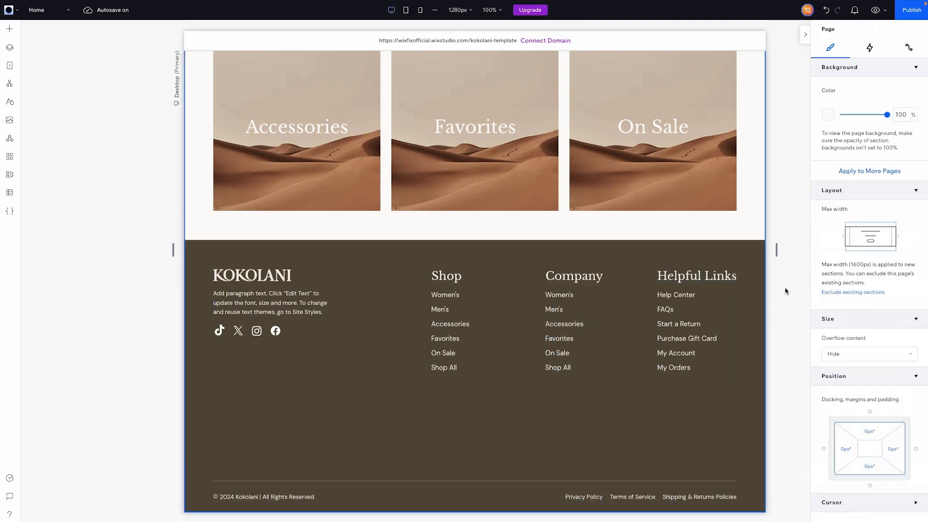
Change the first two entries of the Company column to "Sustainability" and "Loyalty Program".
click(556, 295)
double_click(555, 296)
text(Sust)
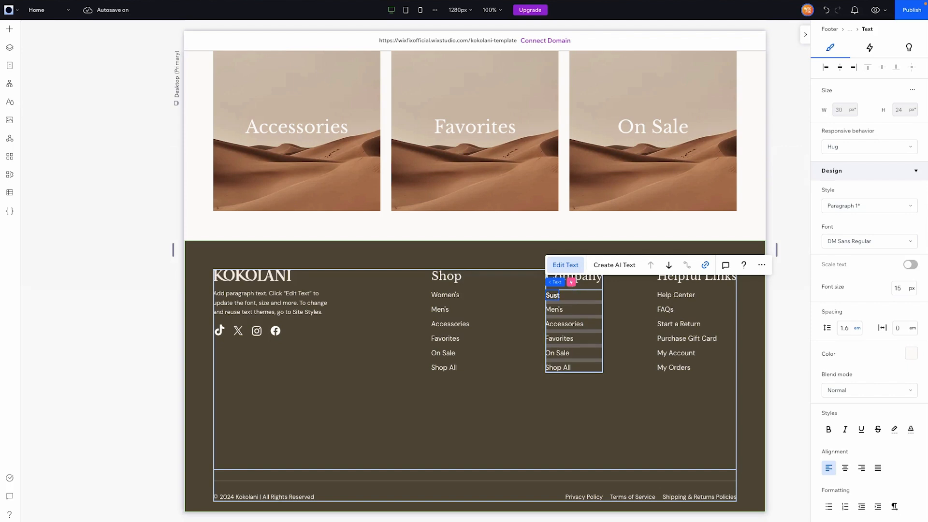
text(ainability)
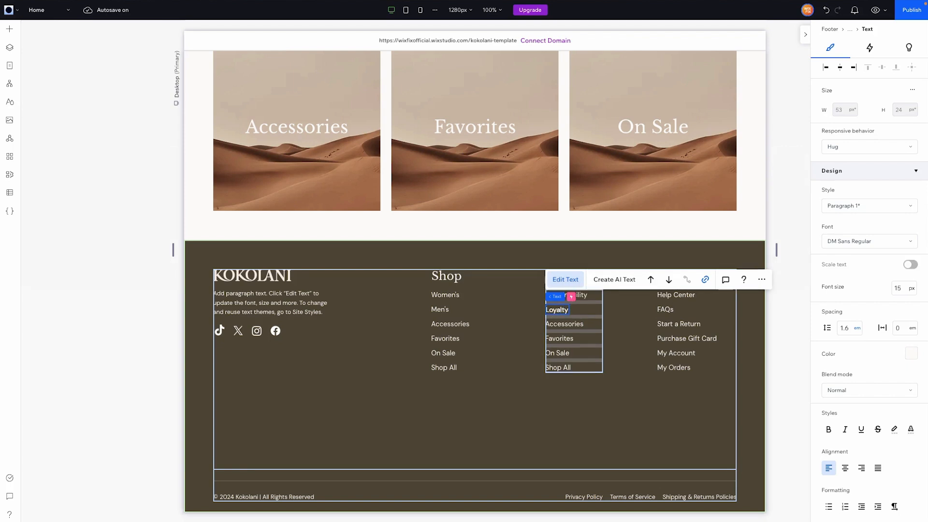
text( Program)
Delete the Accessories, Favorites, On Sale and Shop All entries from the Company column.
double_click(580, 324)
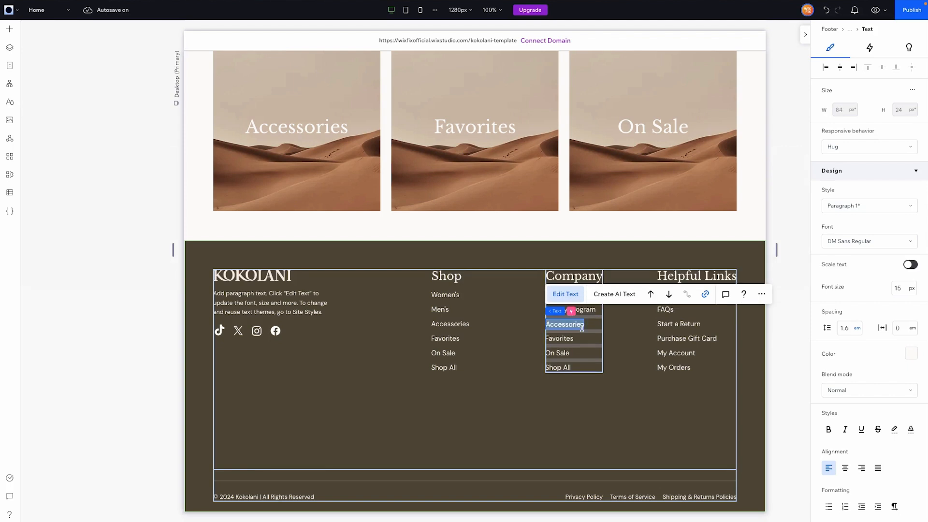
click(610, 338)
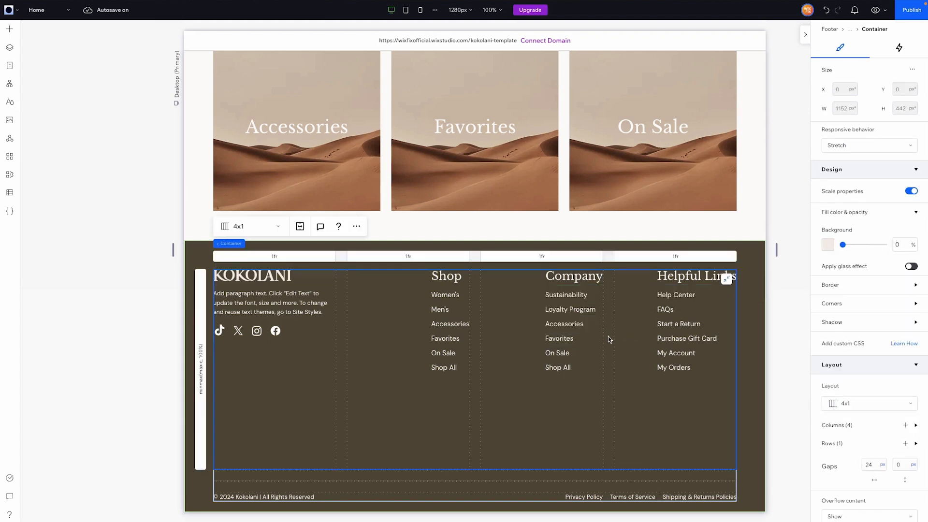
click(570, 324)
key(Delete)
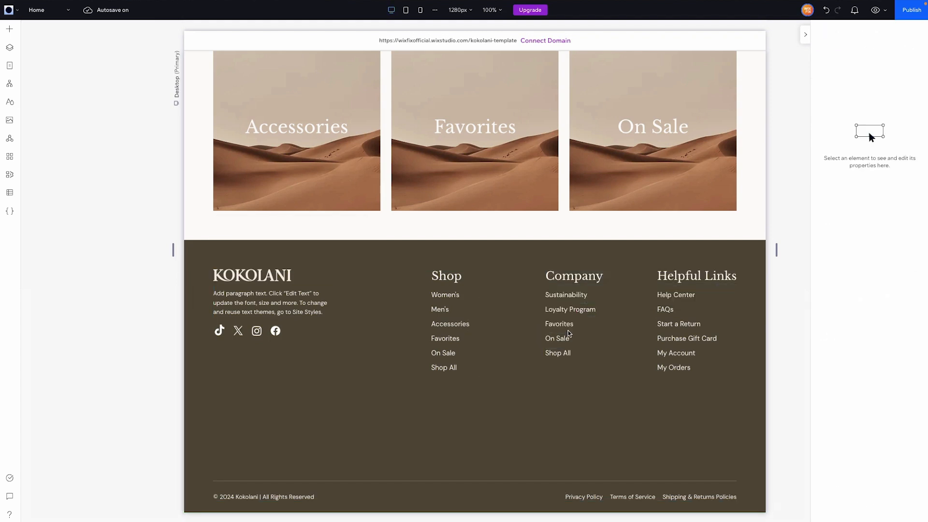
click(753, 303)
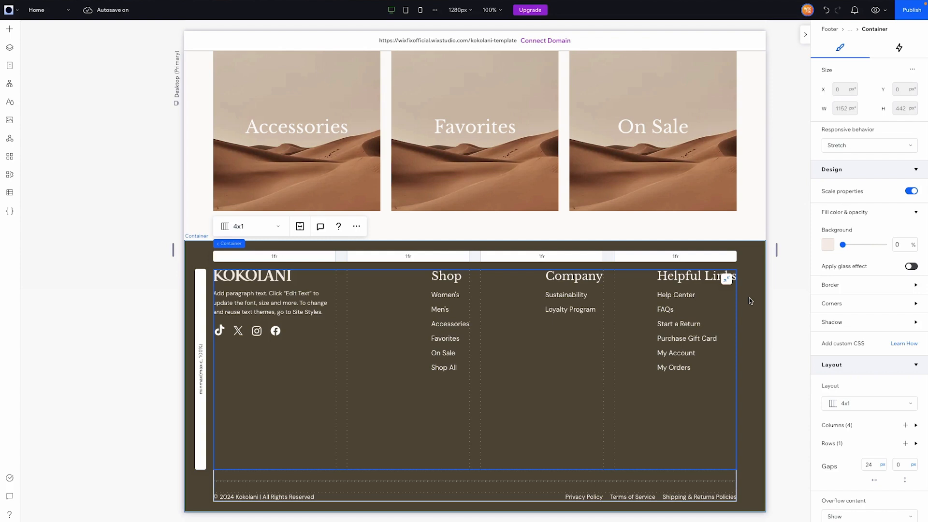
Set the first row of the footer's three-row grid container to Min content height.
click(749, 301)
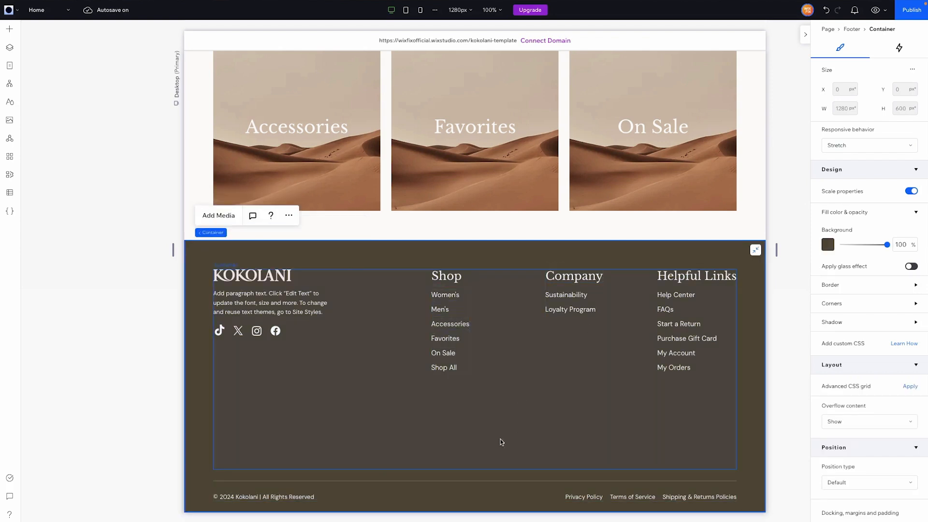
click(358, 477)
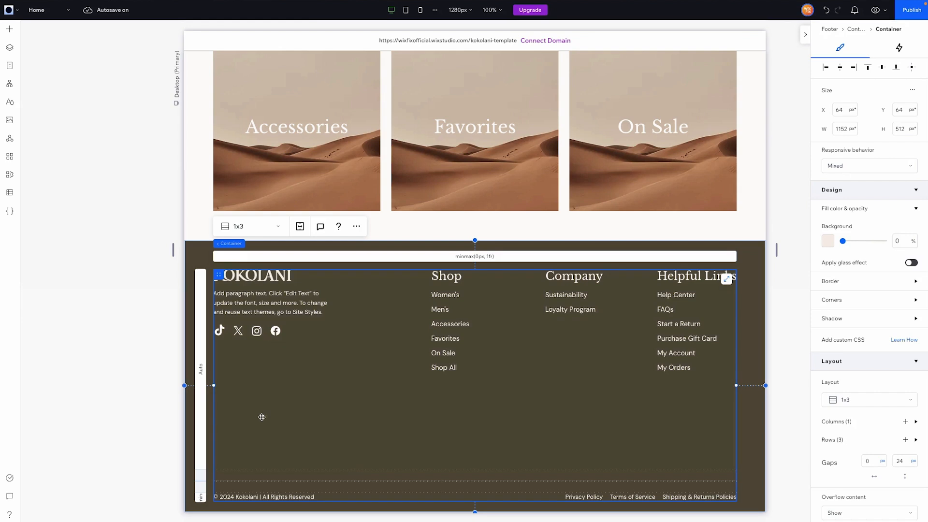
click(201, 361)
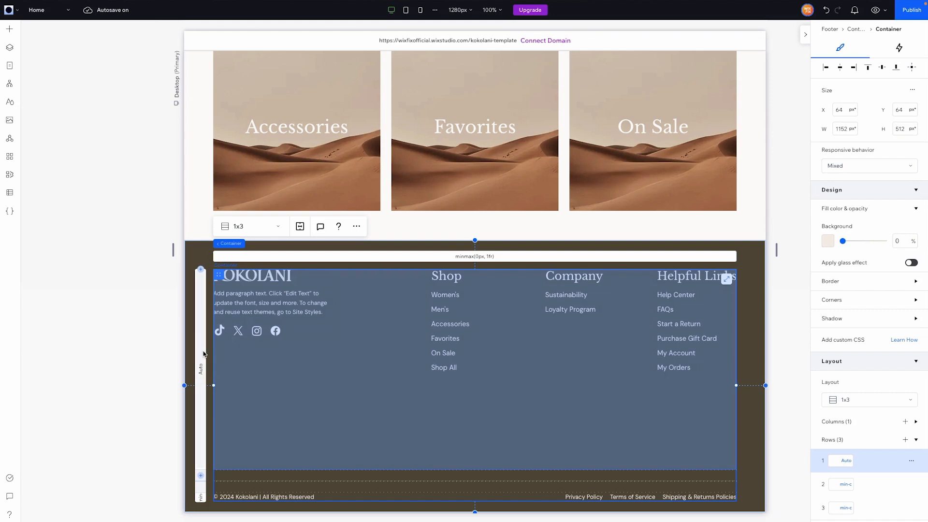
click(846, 460)
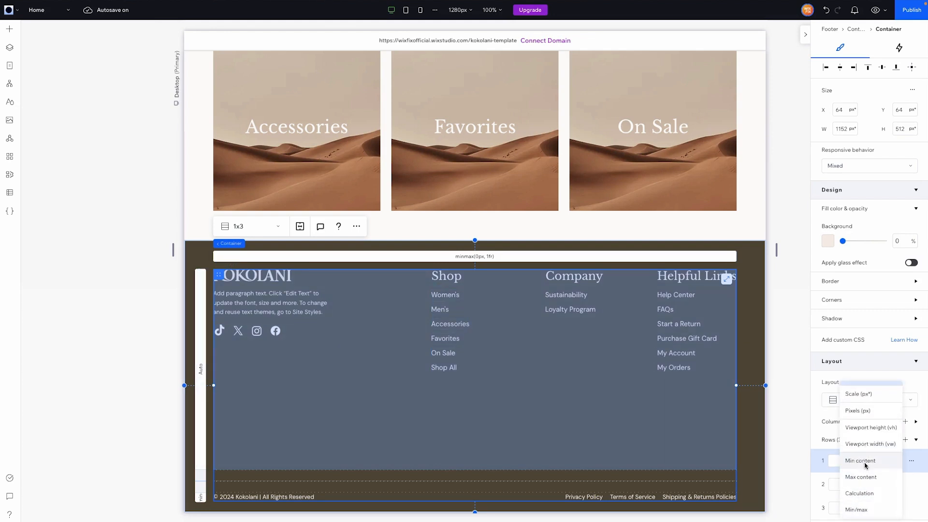
click(863, 464)
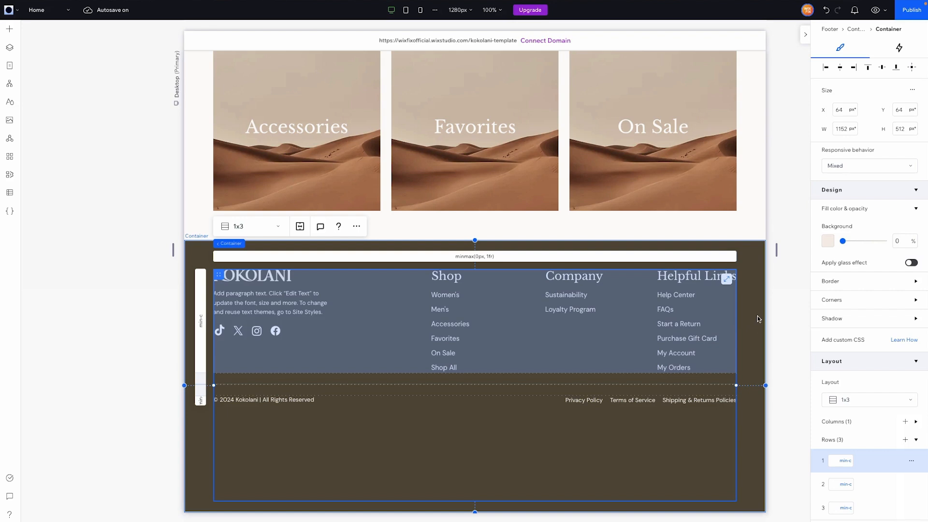
Set the footer's height to 0 px.
click(218, 243)
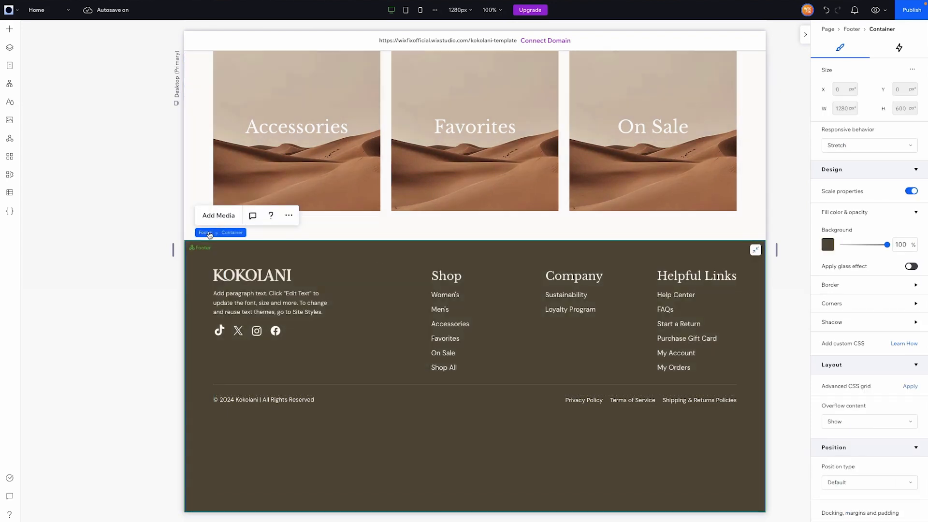
click(205, 233)
click(902, 90)
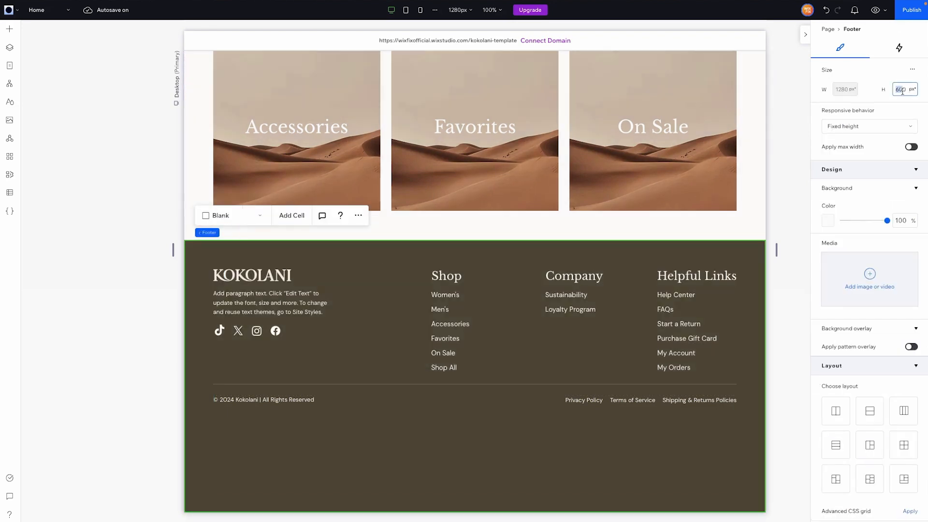
text(0)
key(Return)
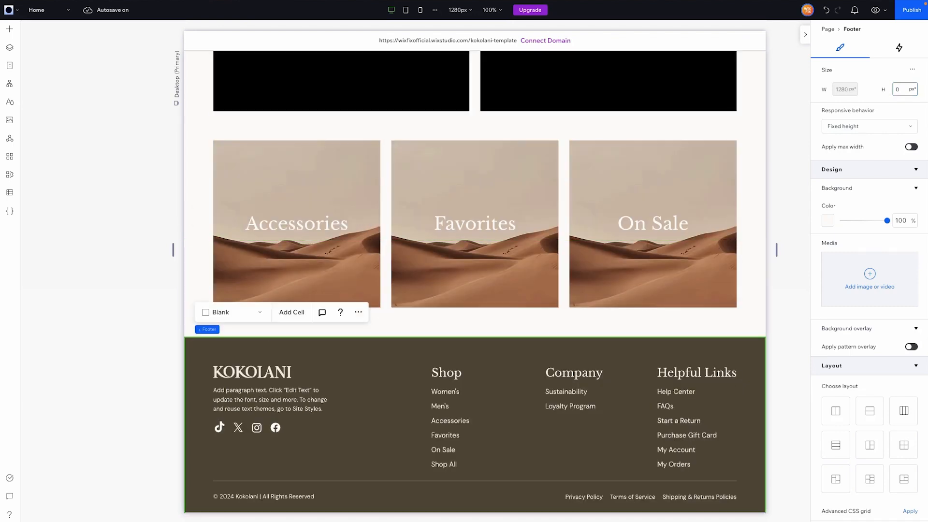
click(780, 332)
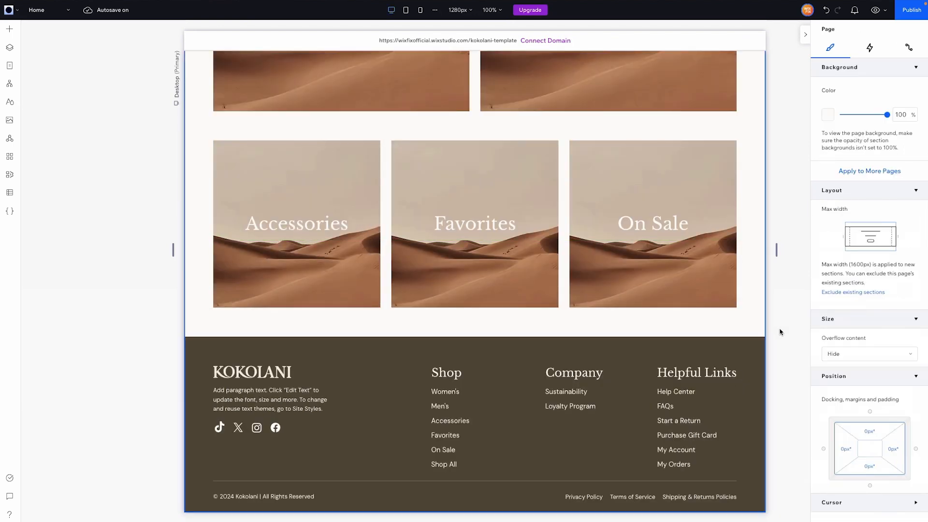
Undo the footer height and first-row height changes.
click(504, 418)
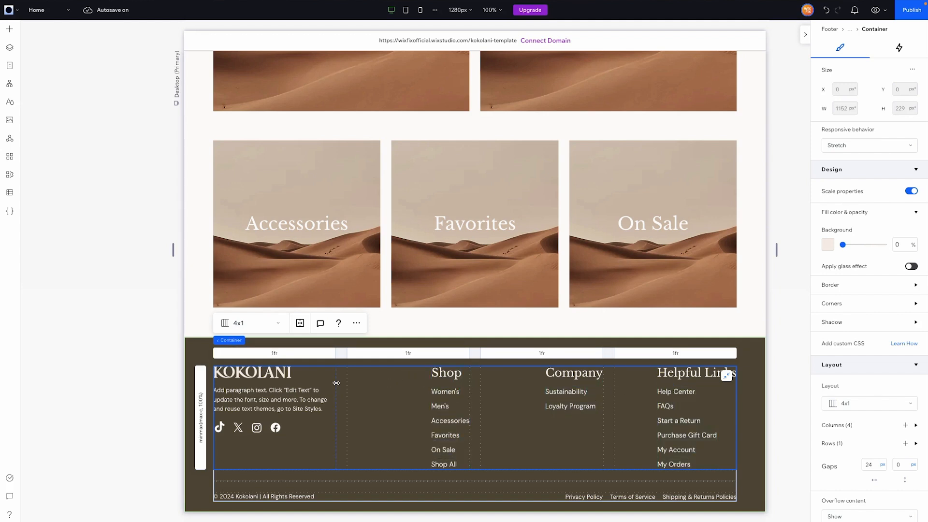
click(827, 10)
click(828, 9)
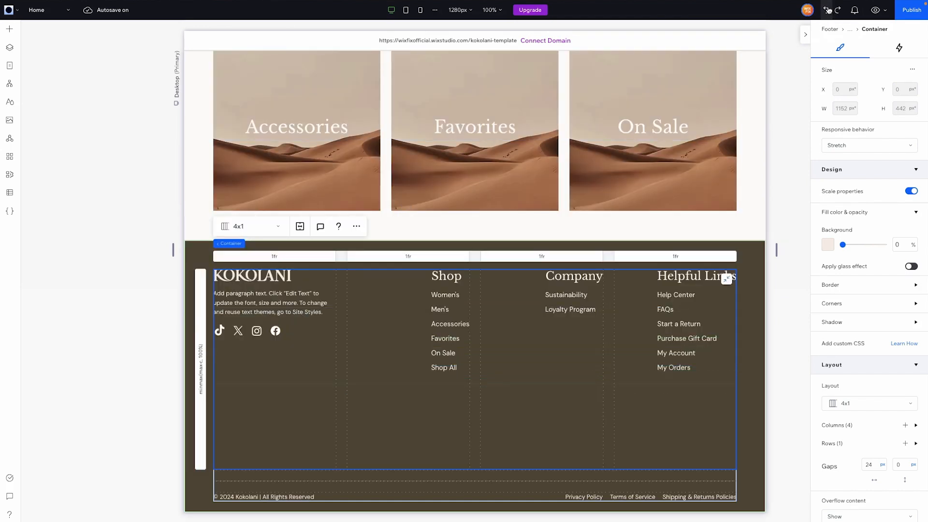
Unstretch the footer's four-column container and move it into a new blank section added above the footer.
click(726, 281)
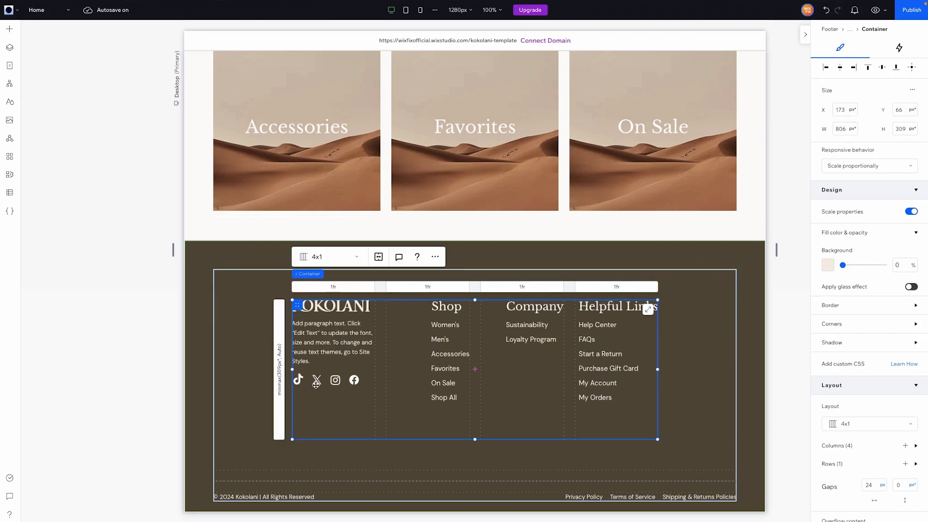
click(492, 243)
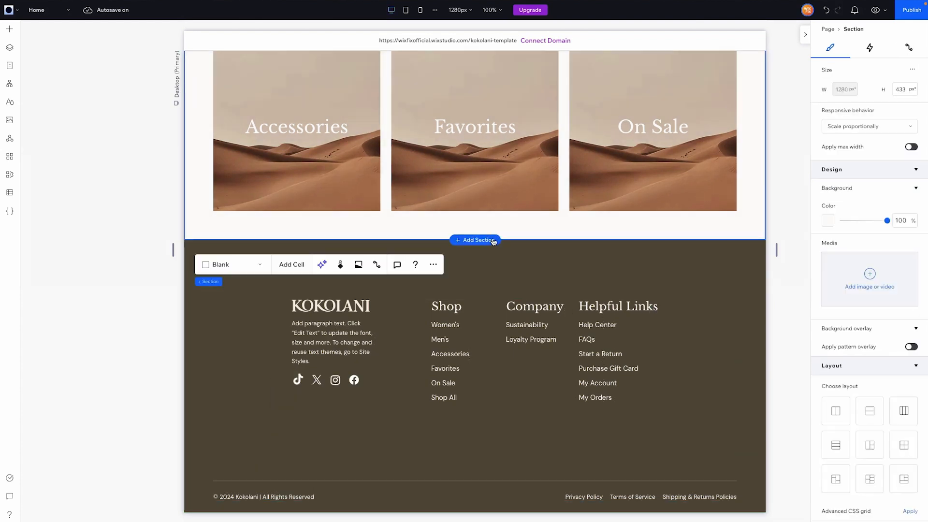
click(492, 240)
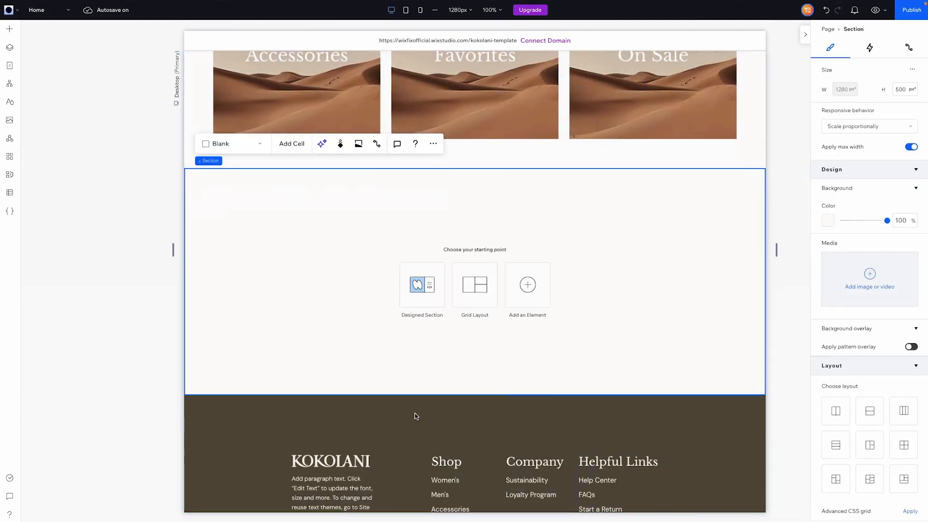
scroll(400, 349, down, 3)
click(400, 349)
drag(407, 313, 394, 129)
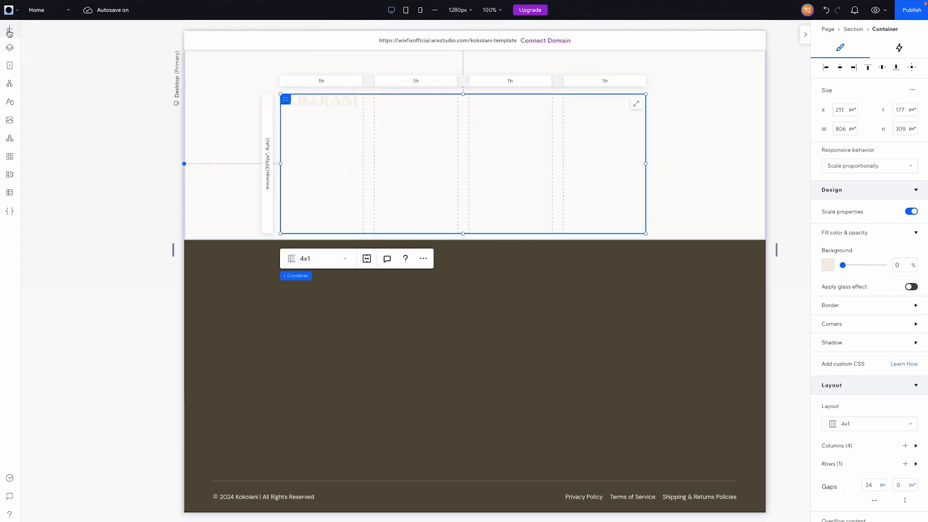
Add a container to the first row of the footer grid, stretch it to fill the cell, and apply a 2x1 layout.
click(10, 31)
click(56, 54)
drag(174, 116, 536, 357)
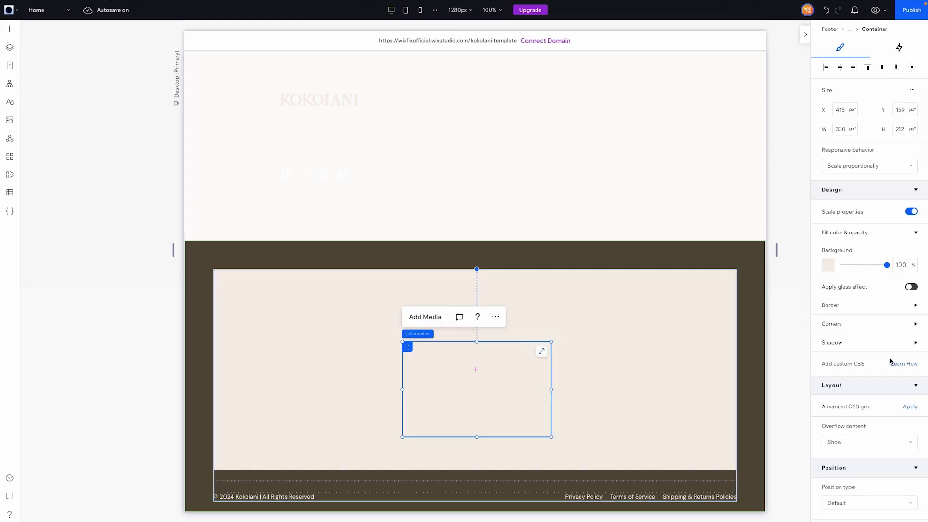
click(909, 387)
click(851, 403)
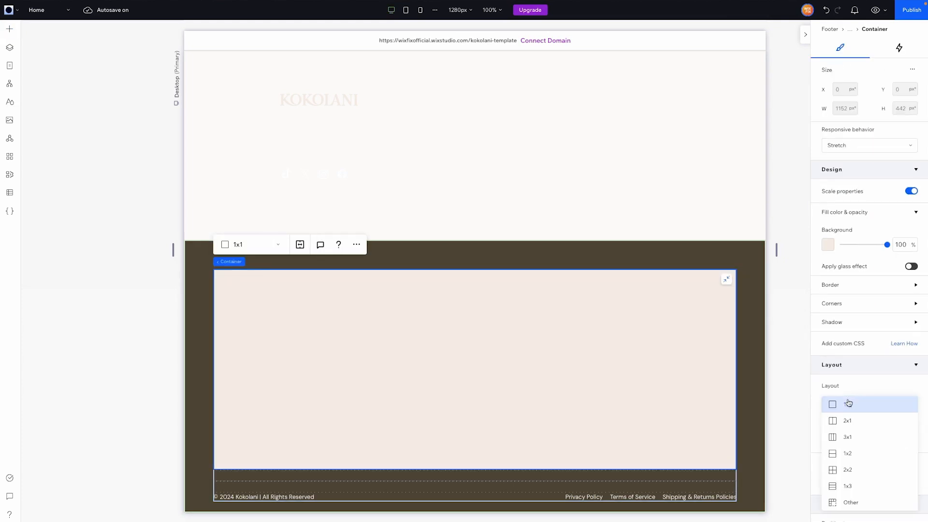
click(841, 424)
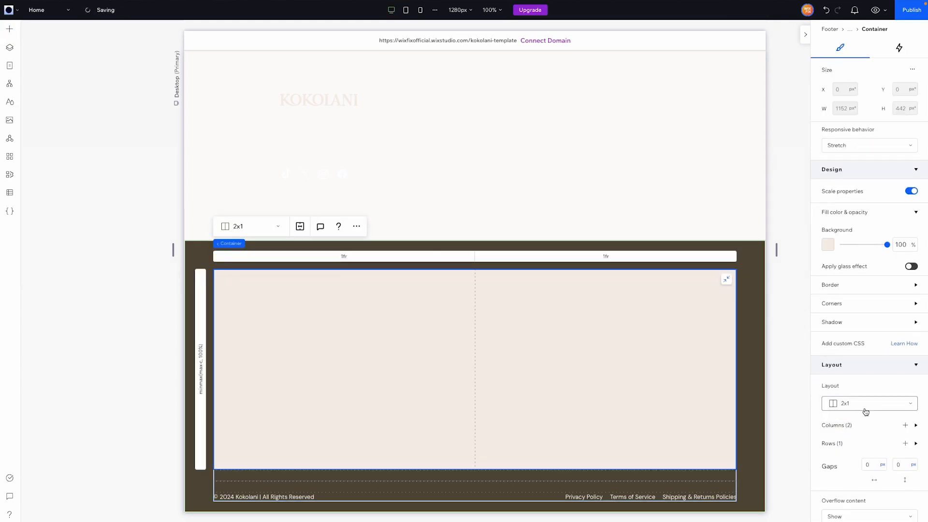
Set the 2x1 container's column gap to 24 px and its background opacity to 0%.
click(875, 464)
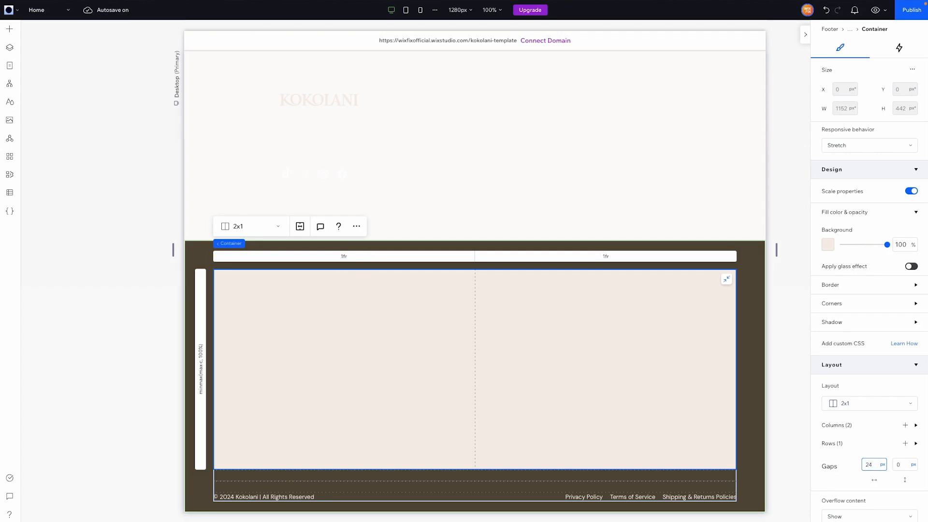
text(24)
key(Return)
click(908, 246)
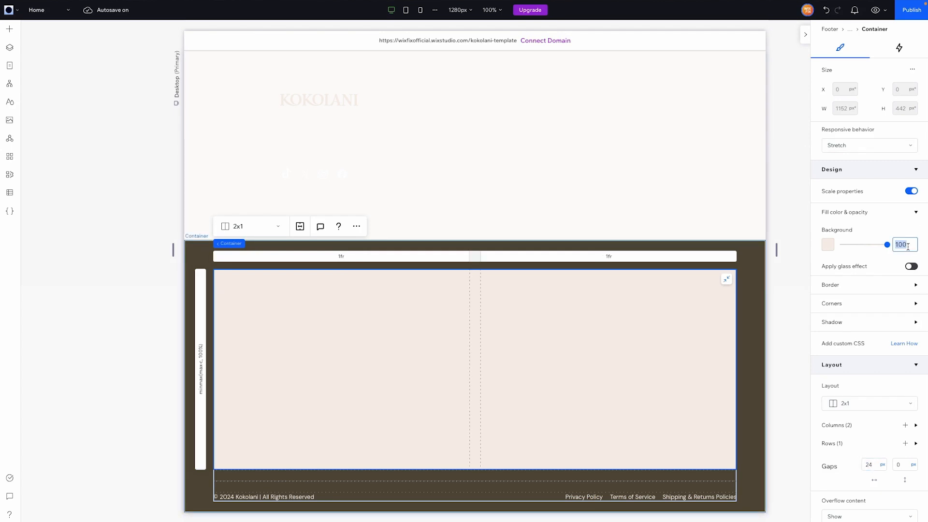
text(0)
key(Return)
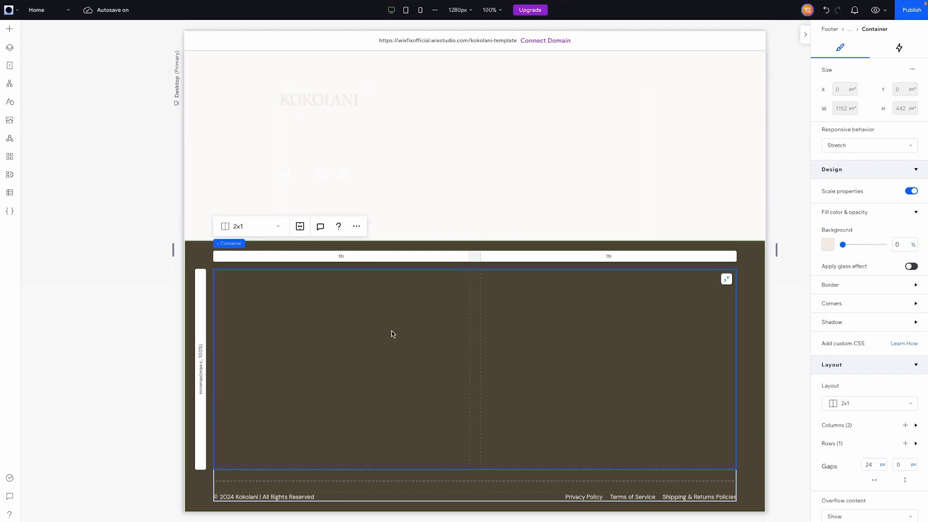
Move the KOKOLANI brand stack into the first column of the 2x1 container and set its minimum width to 200 px.
click(336, 110)
drag(286, 101, 245, 304)
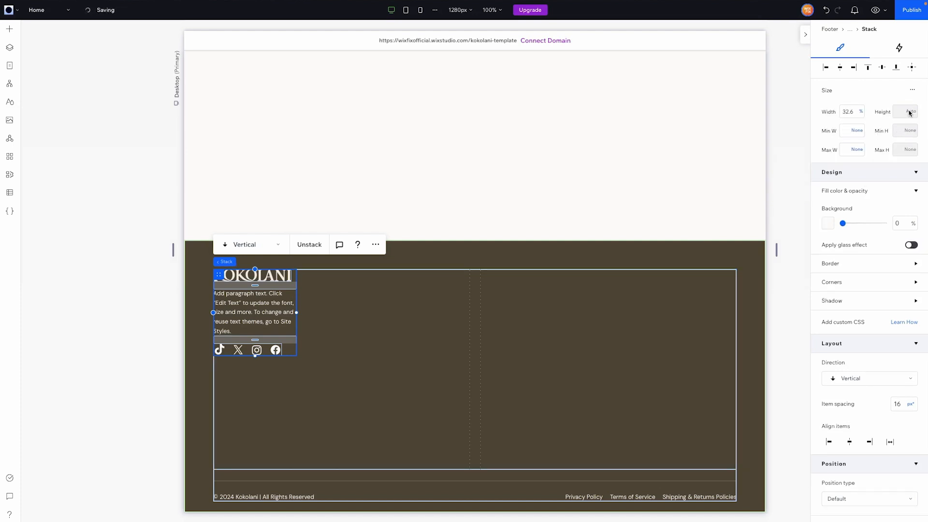
click(865, 131)
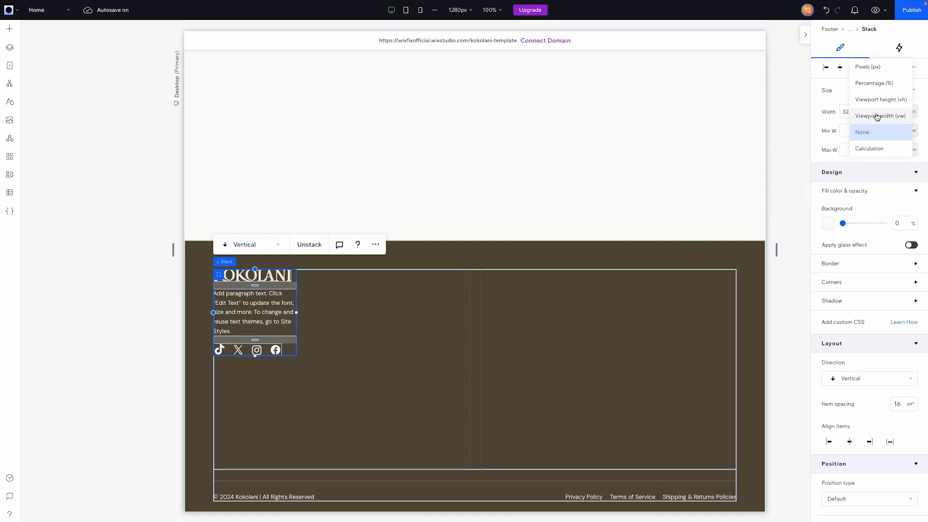
click(883, 70)
click(853, 134)
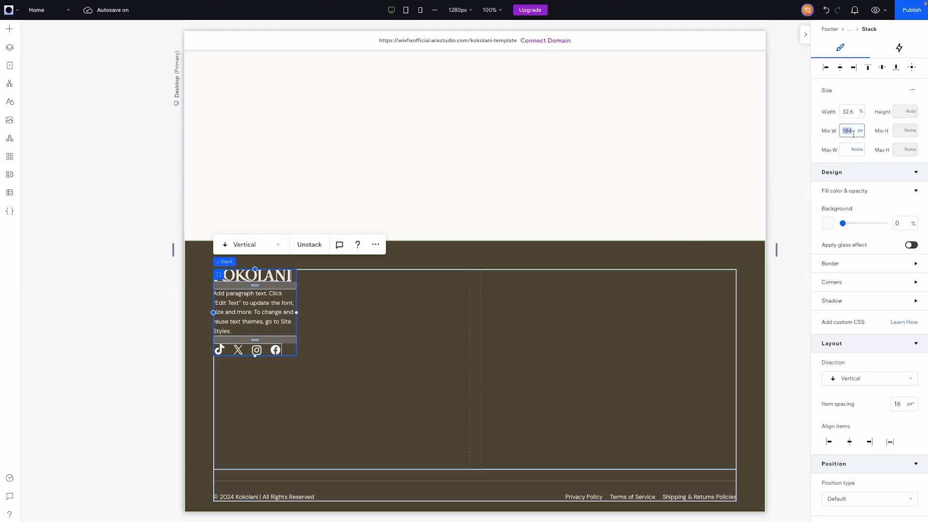
text(200)
key(Return)
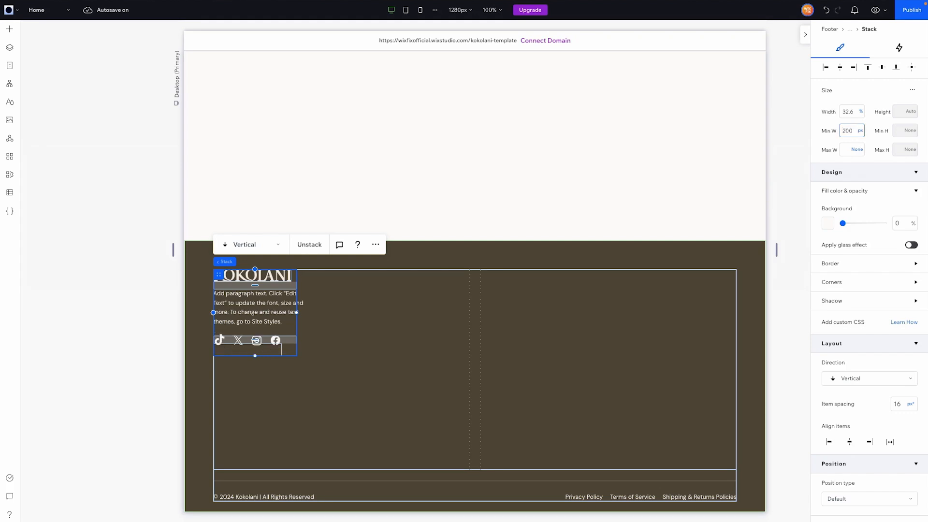
Increase the brand stack's minimum width to 300 px.
click(853, 139)
click(854, 131)
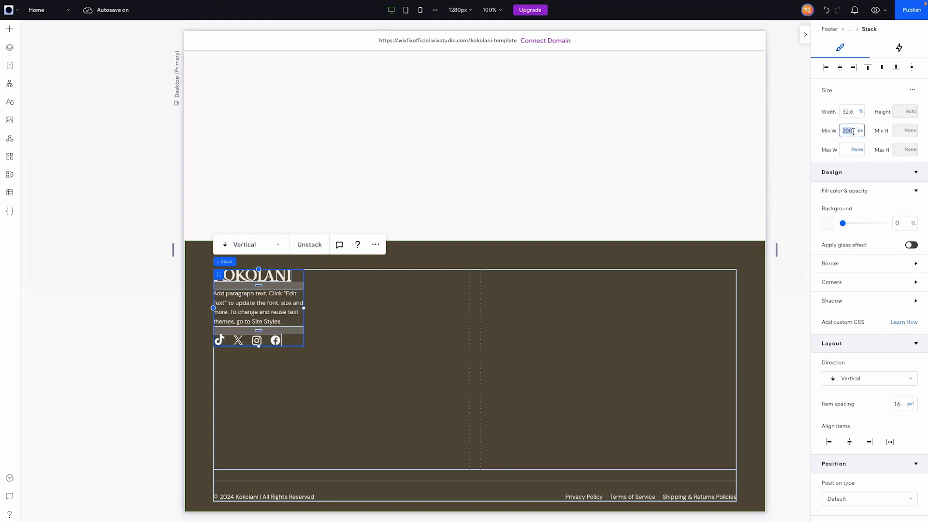
text(300)
key(Return)
Set the first column of the 2x1 footer container to Min content width.
click(426, 369)
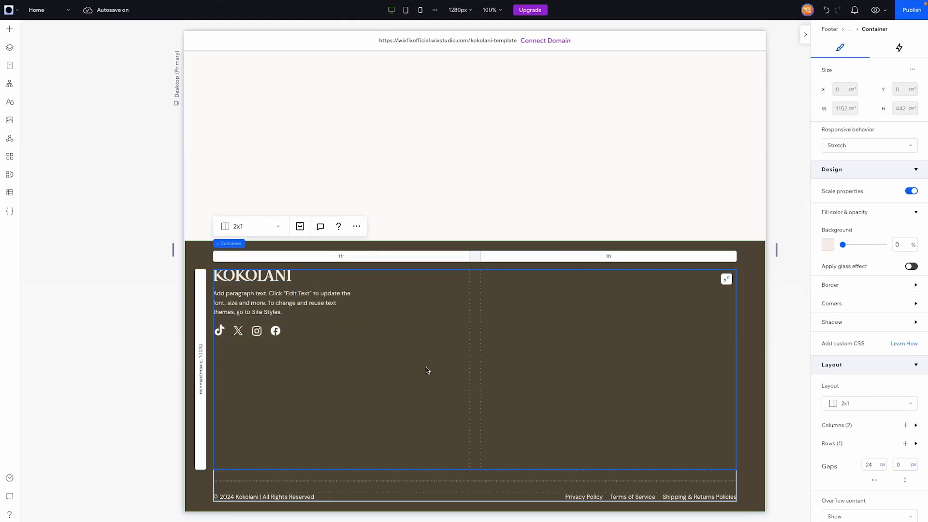
click(344, 256)
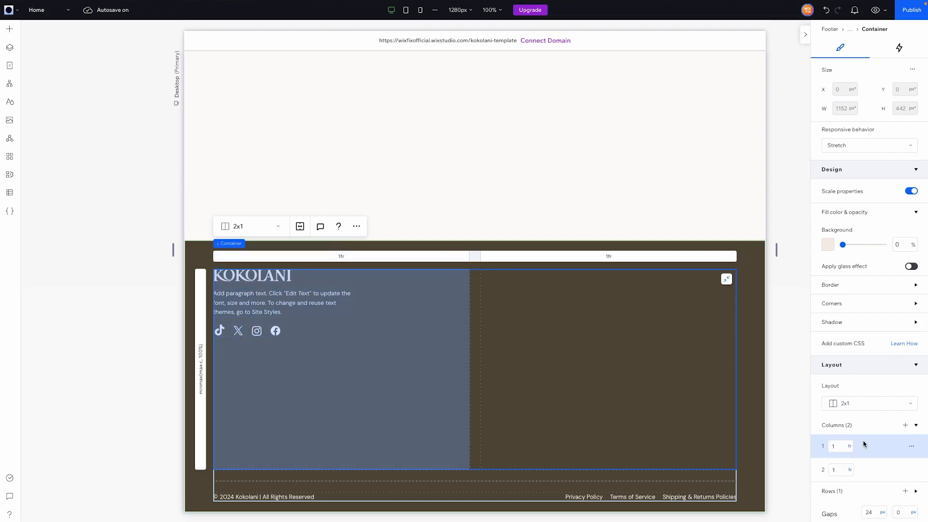
click(849, 446)
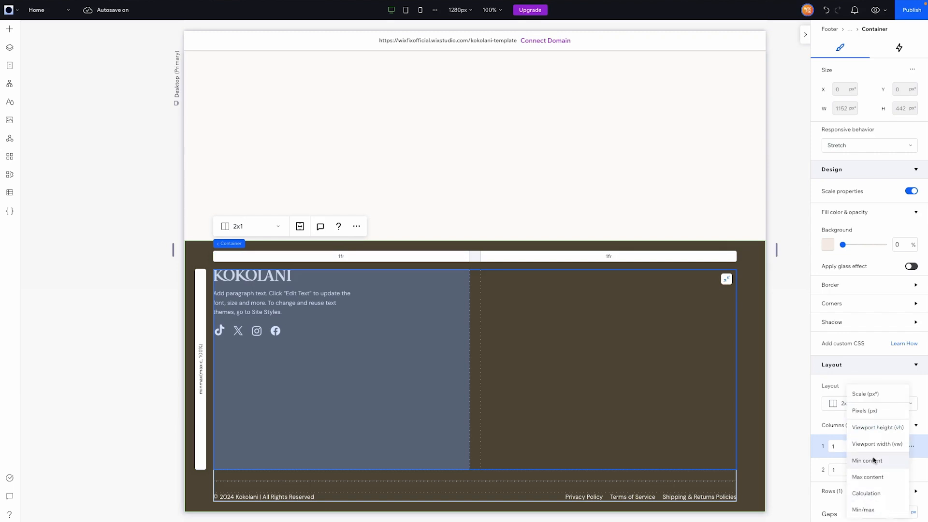
click(861, 461)
Move the four-column links container from the temporary section into the second column of the 2x1 footer container.
scroll(324, 213, up, 1)
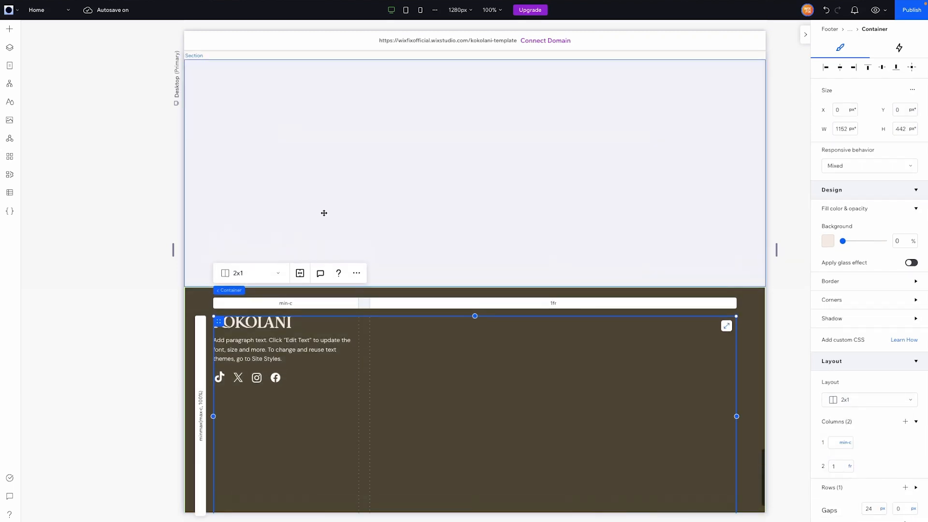
click(320, 164)
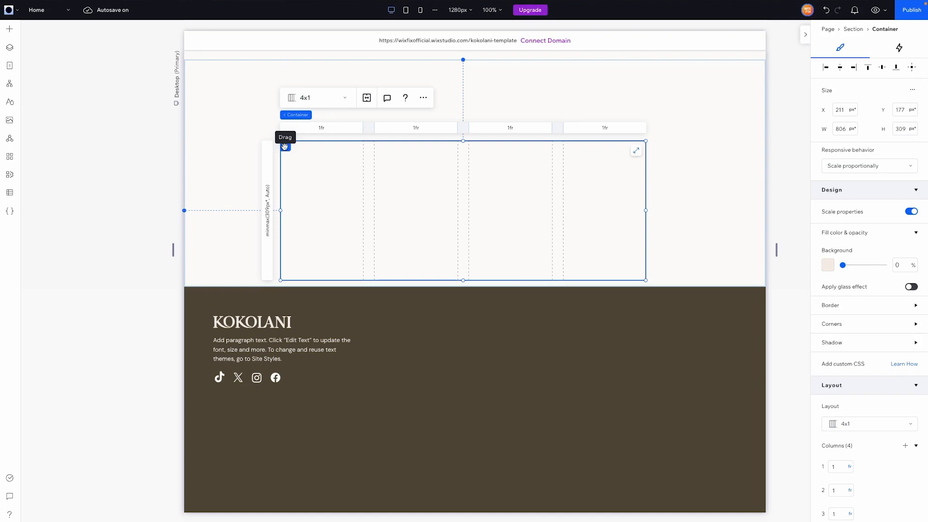
drag(285, 146, 422, 347)
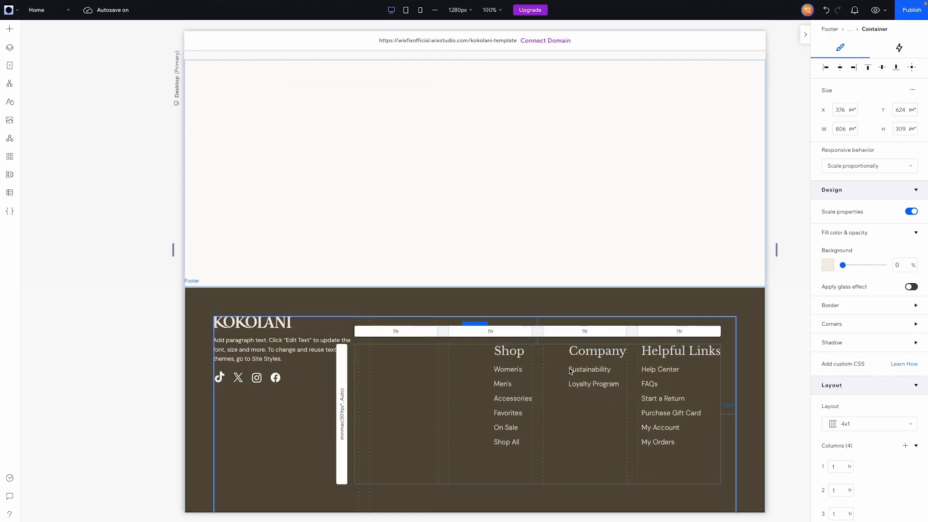
Delete the empty first column of the links container's grid.
scroll(648, 384, down, 1)
scroll(908, 429, down, 2)
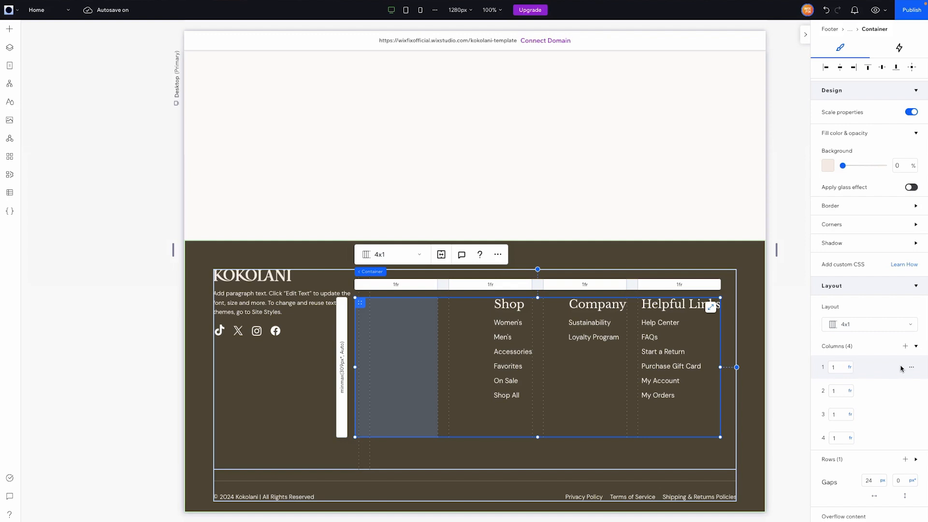
click(912, 368)
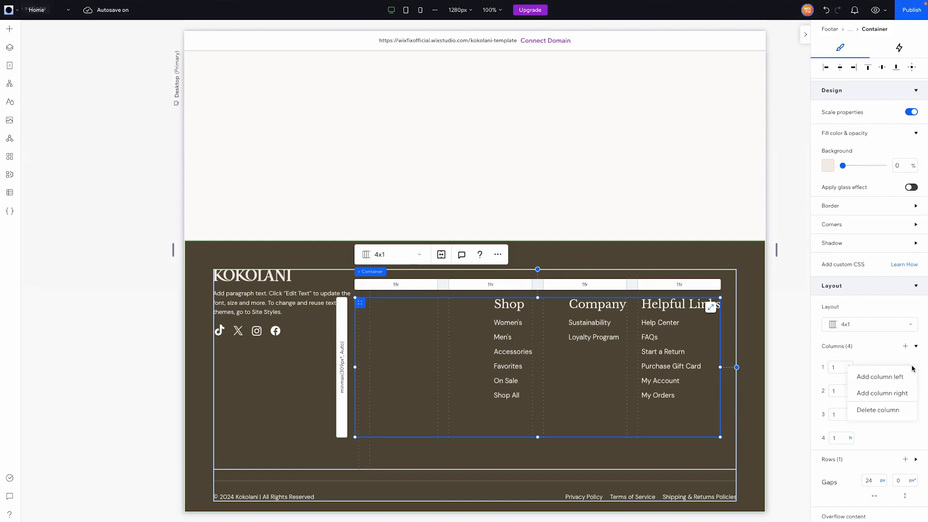
click(875, 410)
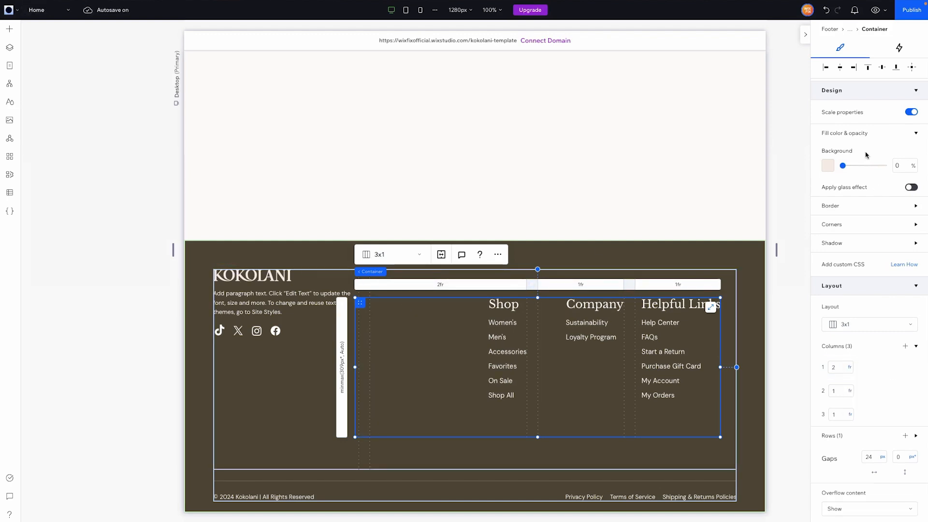
Stretch the three-column links container and place it in the second cell of the 2x1 footer grid.
scroll(867, 155, up, 2)
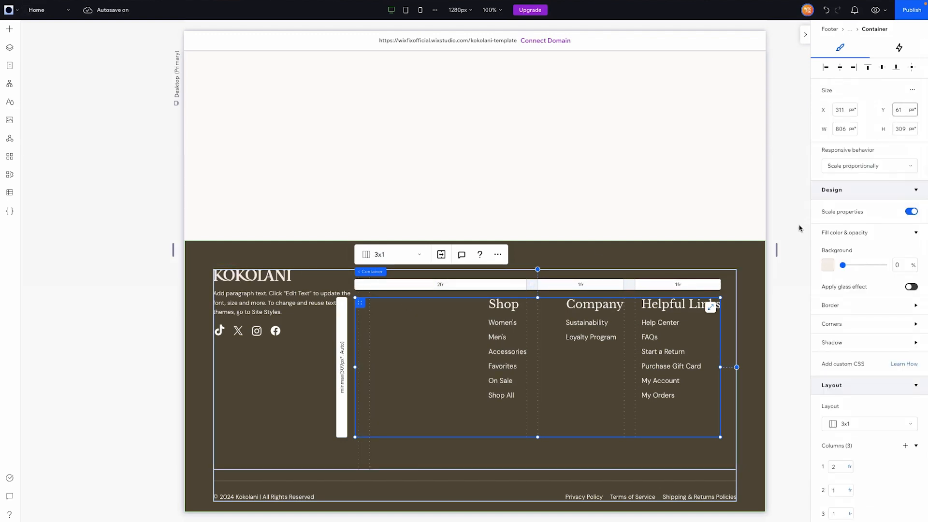
click(711, 309)
scroll(858, 311, down, 2)
scroll(858, 311, down, 5)
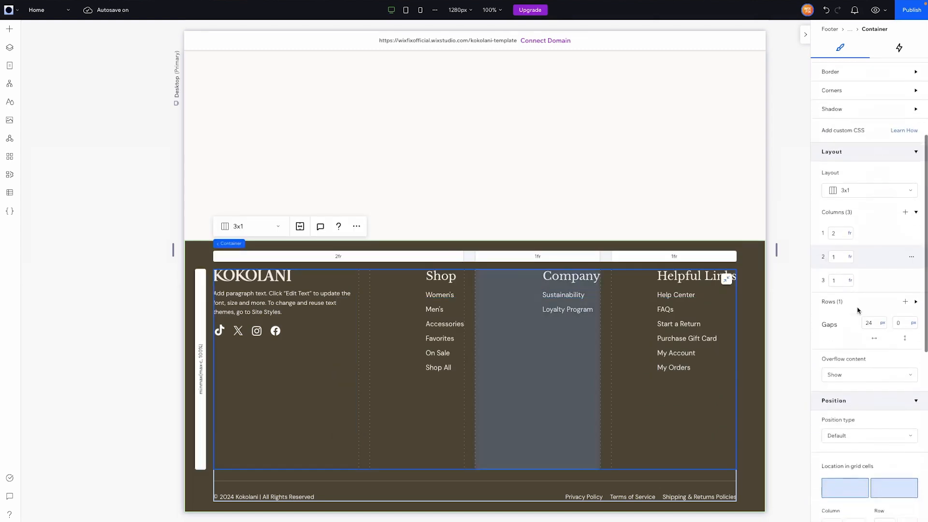
click(896, 398)
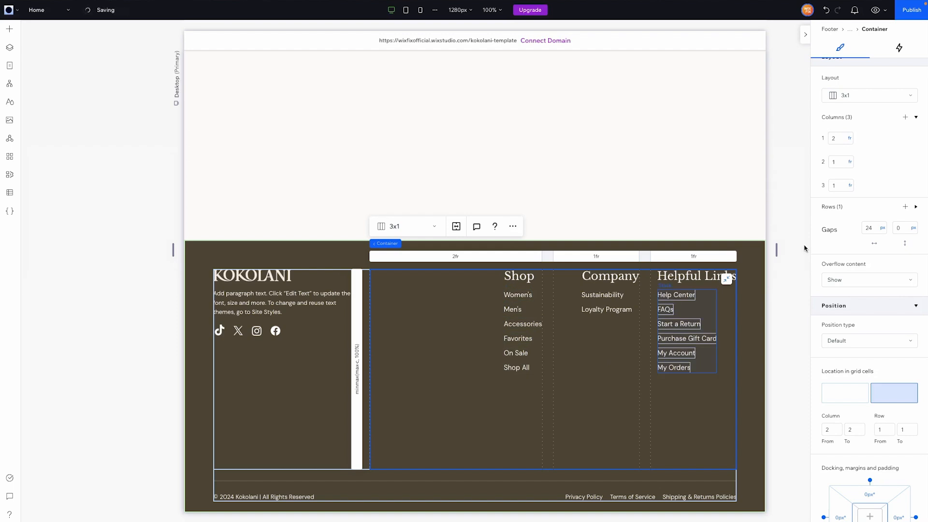
Set the first column of the links container to 1 fr.
text(1)
key(Return)
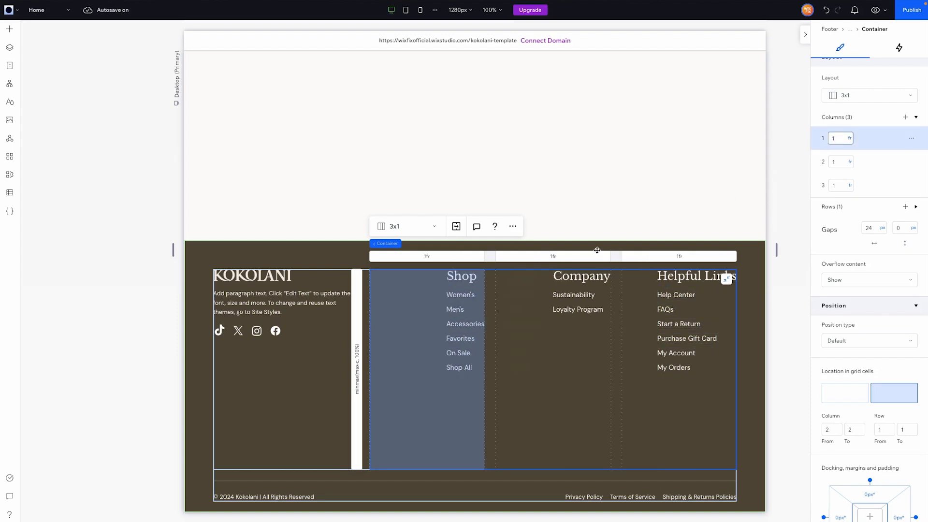
click(791, 251)
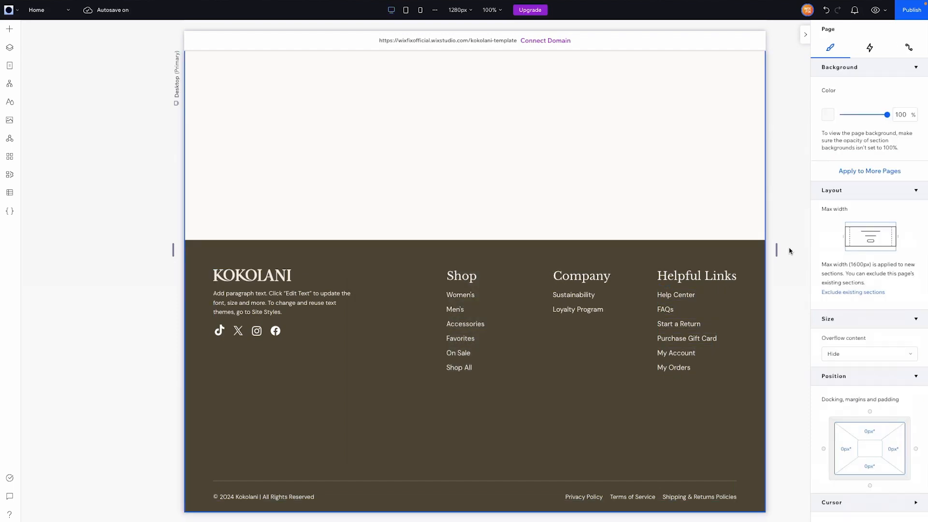
Give the links container a left margin of 64 px*.
click(593, 378)
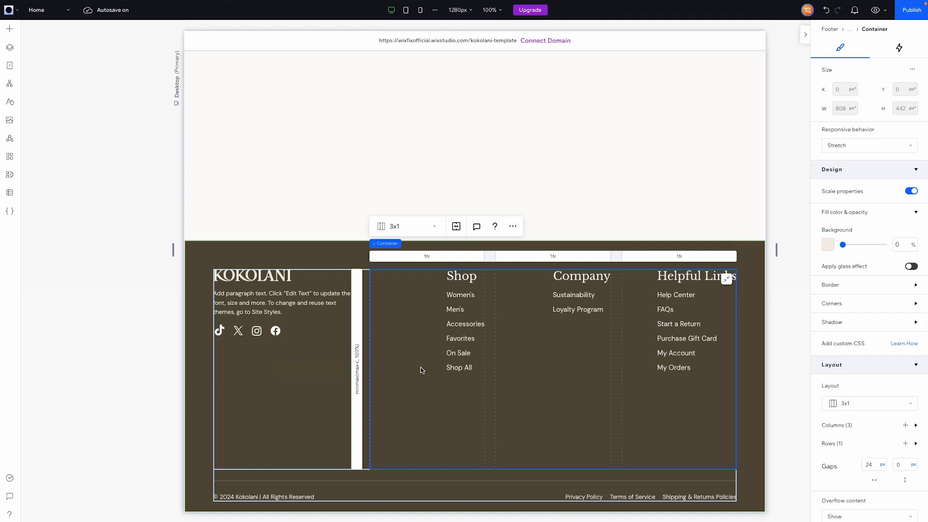
scroll(887, 414, down, 5)
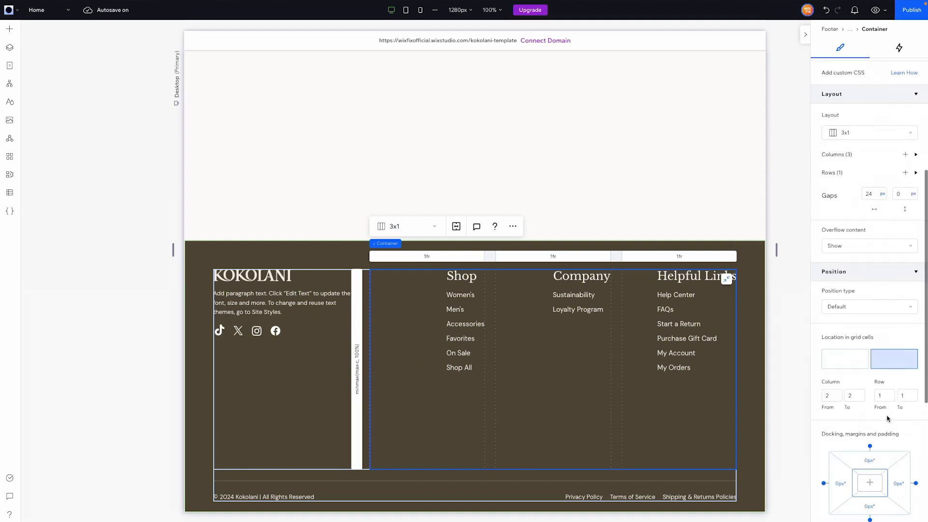
click(839, 493)
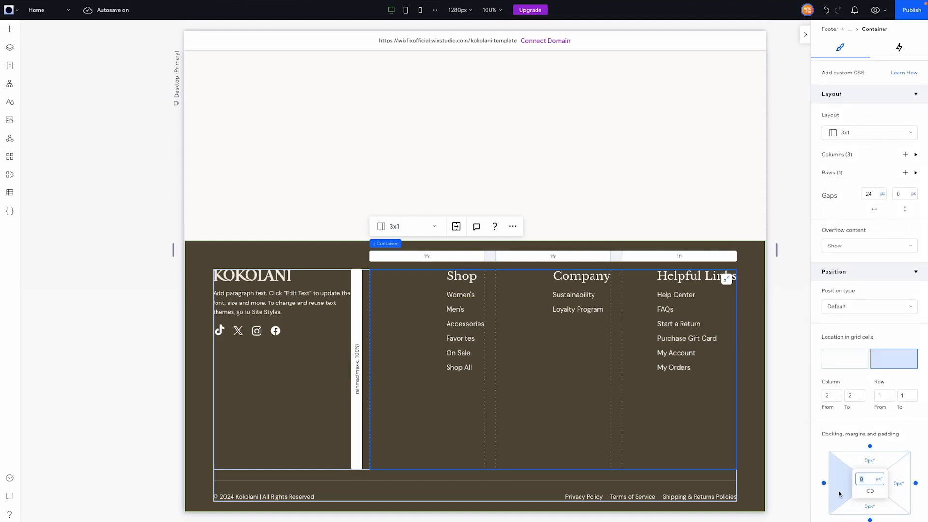
text(64)
key(Return)
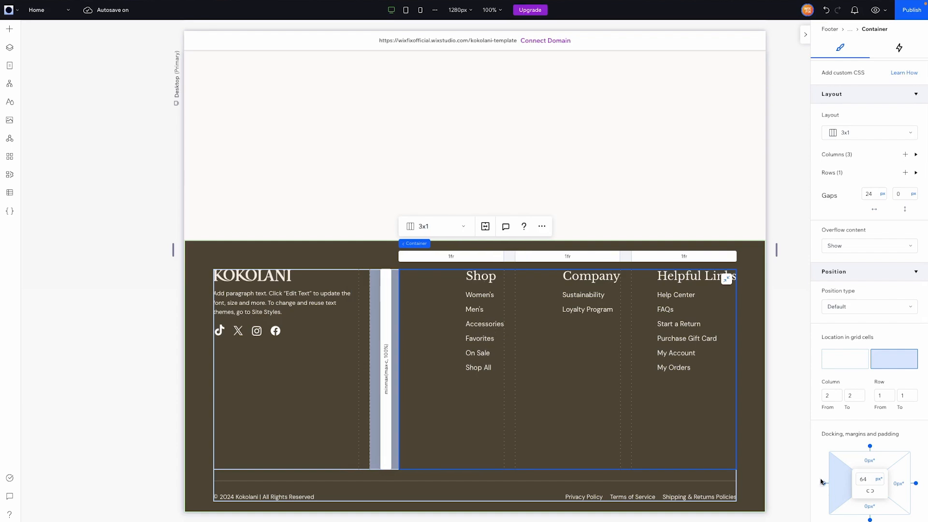
click(804, 342)
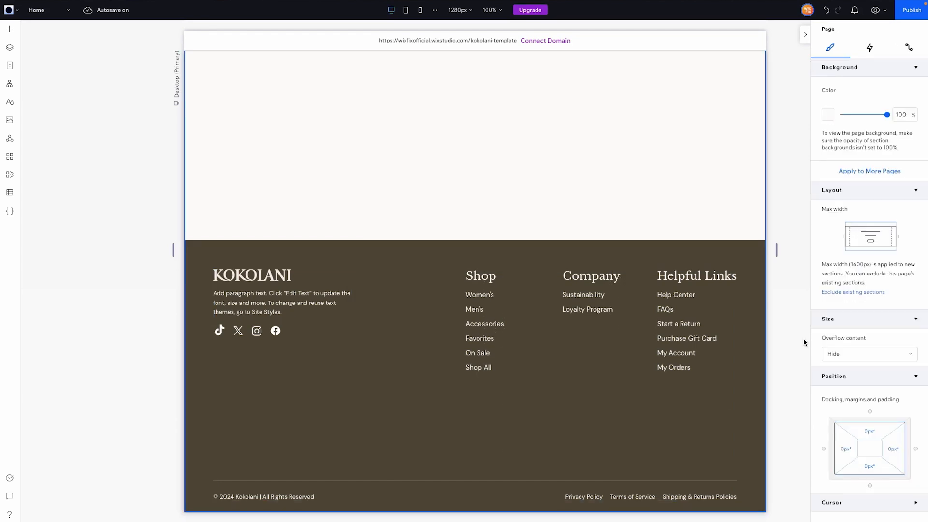
Center the Company link stack horizontally within its grid cell.
click(616, 287)
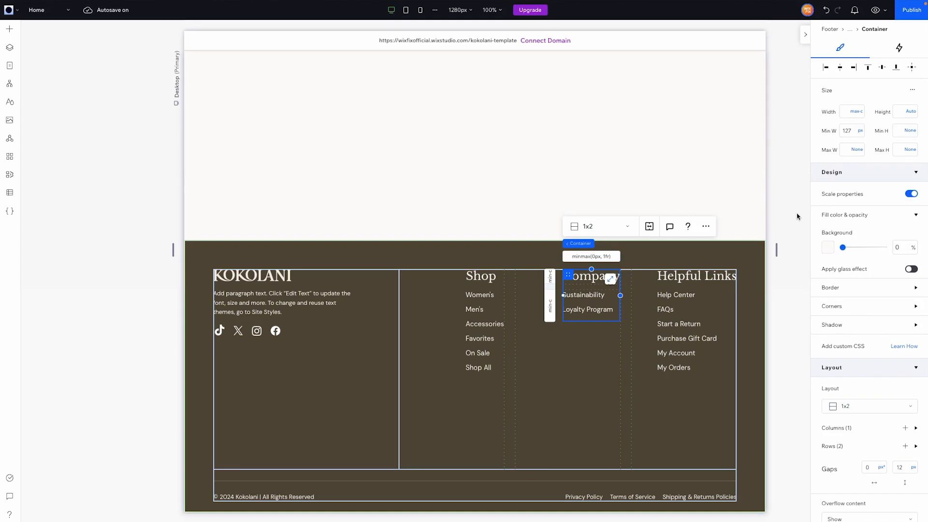
click(841, 67)
click(798, 231)
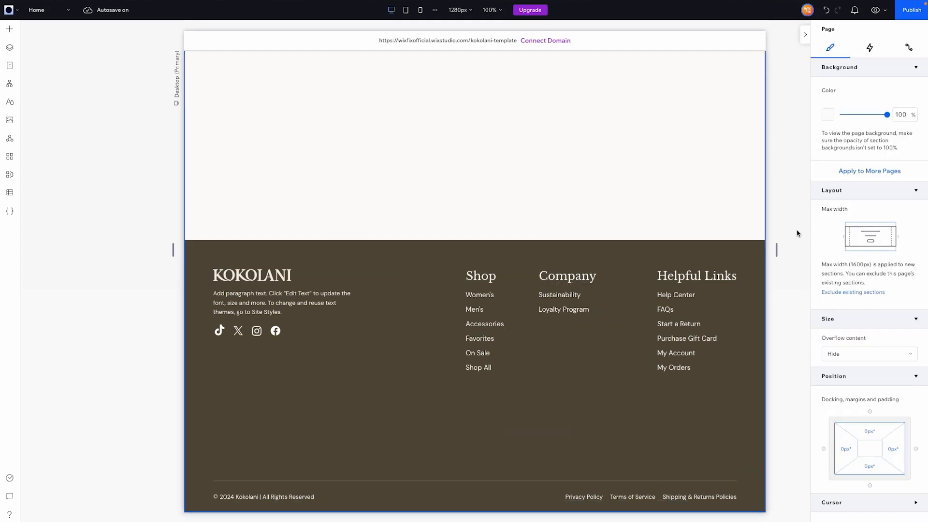
Set the Company link stack's left margin to 32 px* and check its docking and margin settings.
click(594, 282)
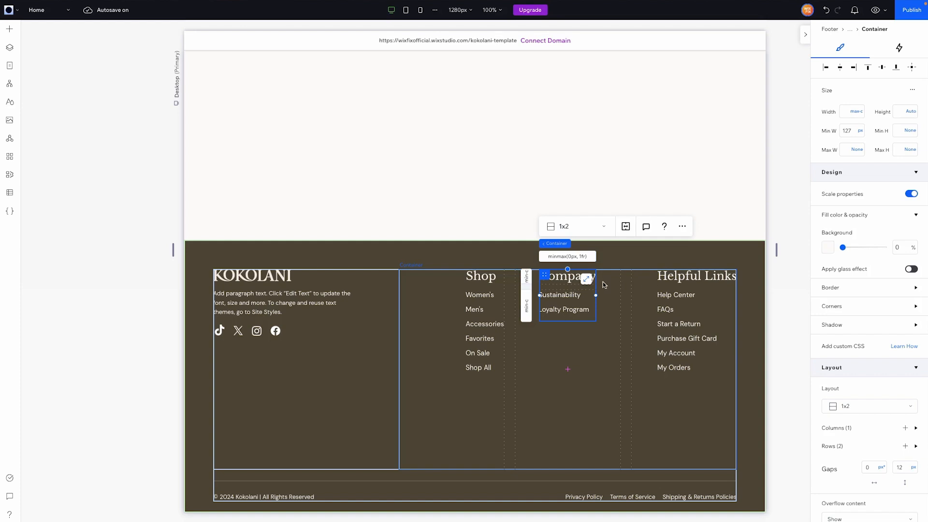
scroll(867, 399, down, 6)
click(845, 442)
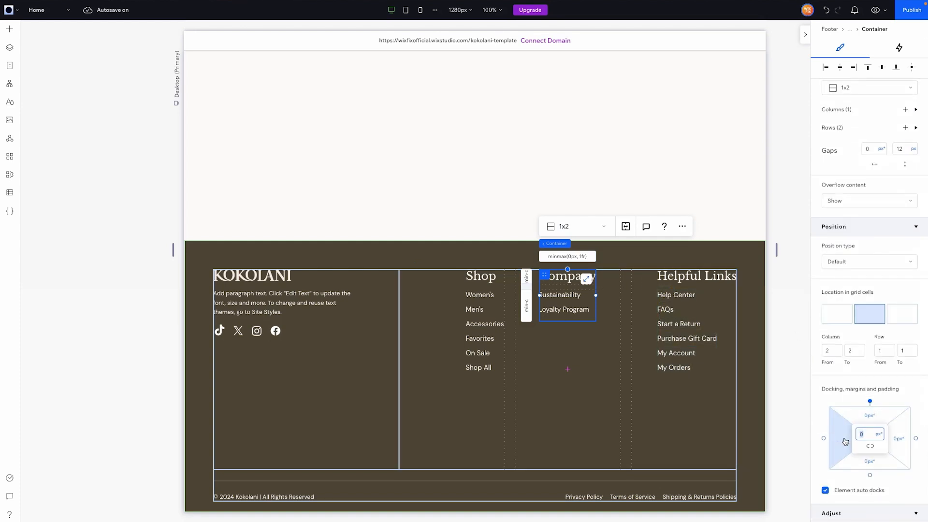
text(24)
key(Return)
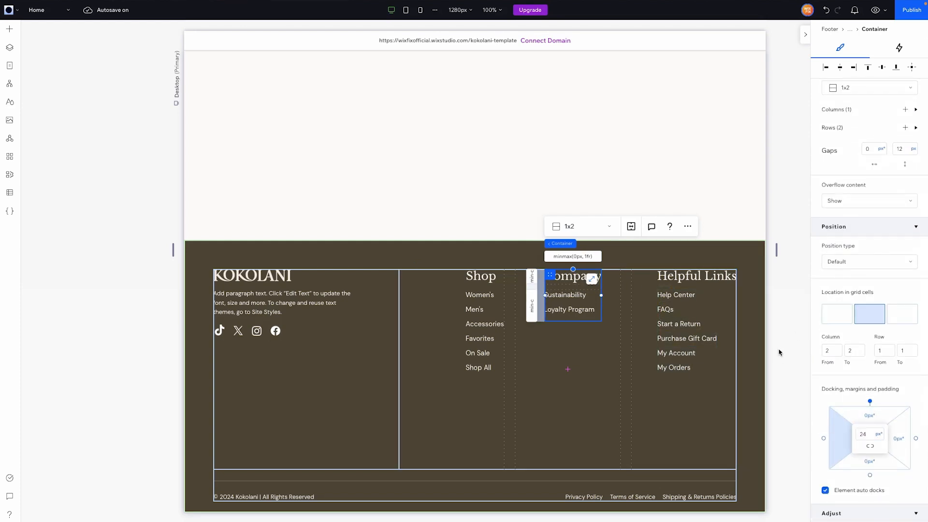
text(32)
key(Return)
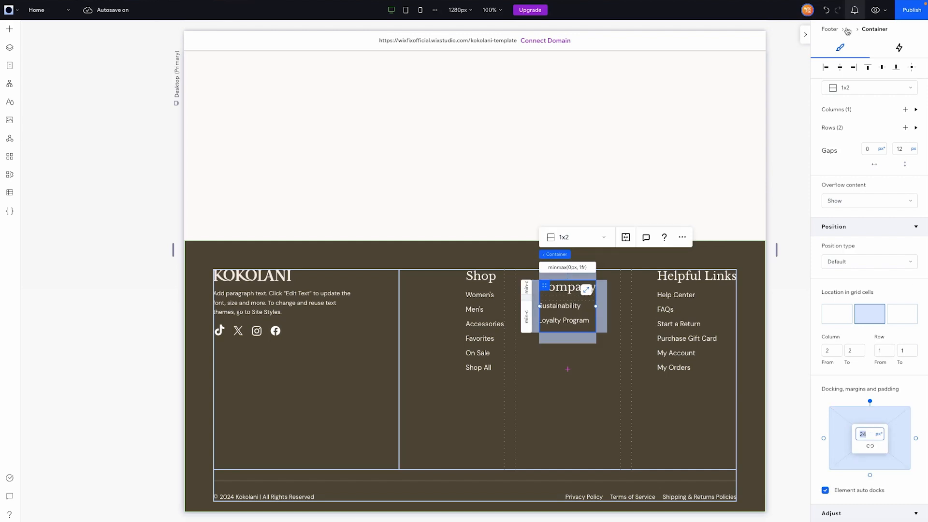
click(780, 305)
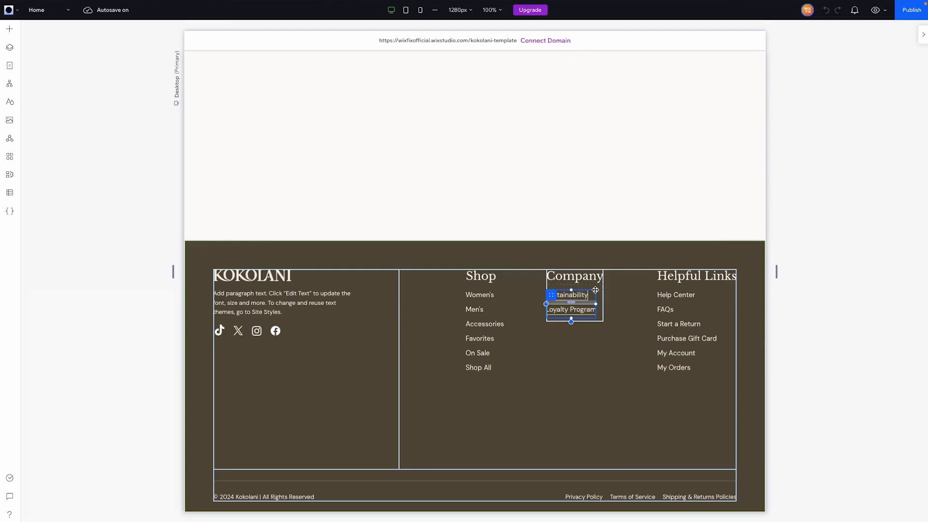
drag(599, 288, 600, 287)
click(600, 287)
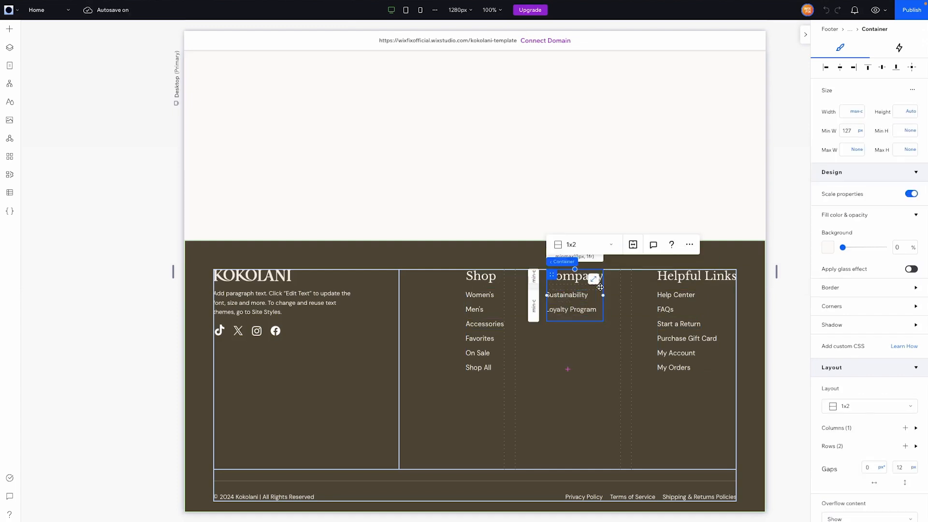
scroll(891, 343, down, 6)
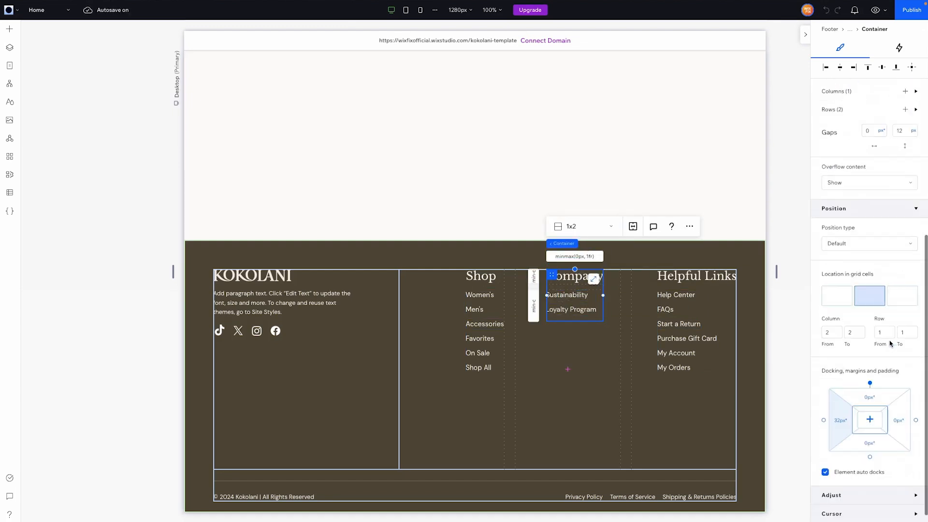
click(780, 322)
Set the first row of the outer 1x3 footer container to Min content.
click(377, 404)
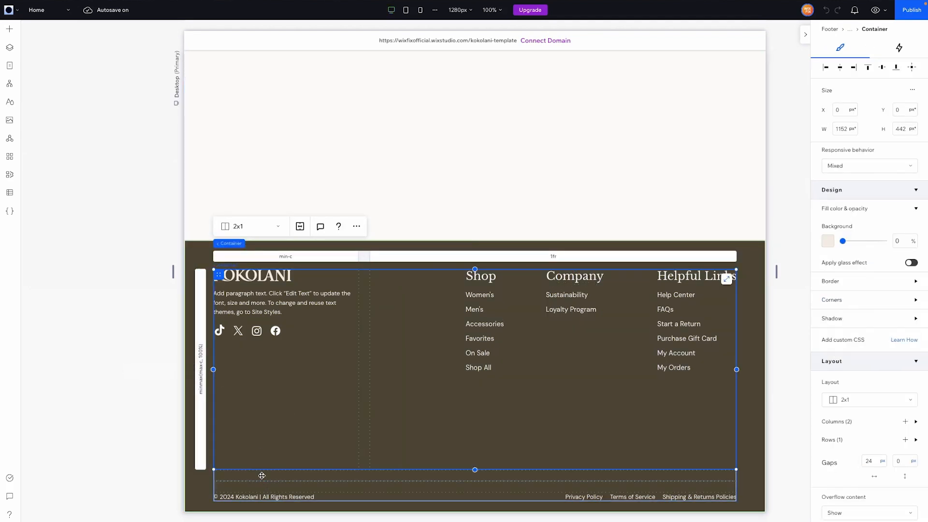
click(192, 354)
click(829, 439)
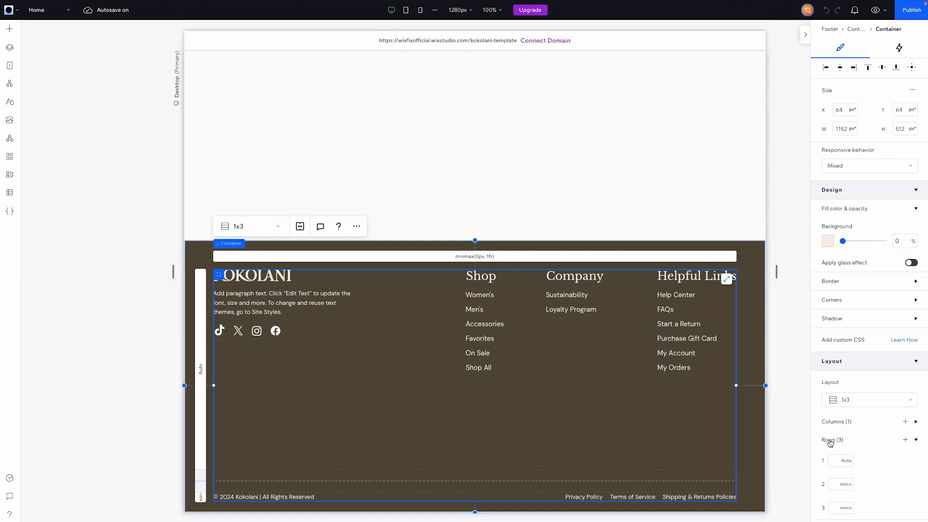
click(847, 463)
scroll(862, 471, down, 3)
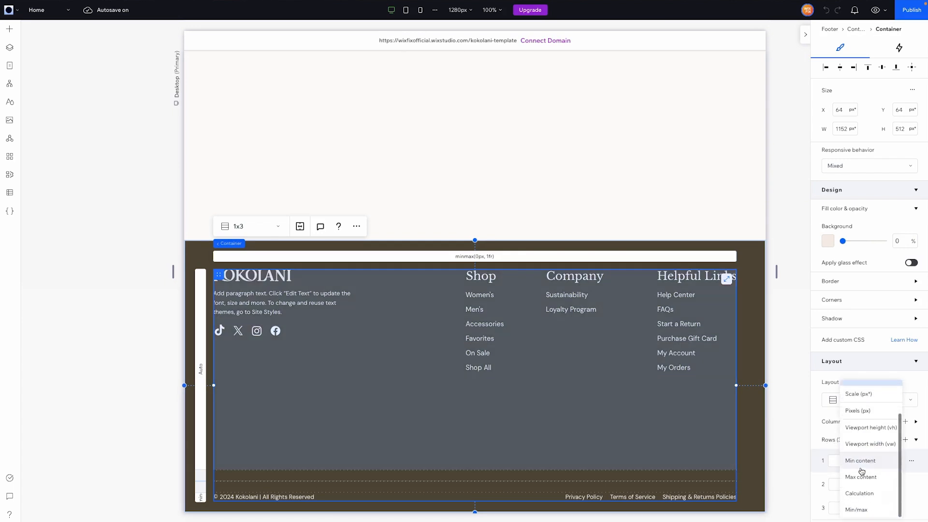
click(861, 470)
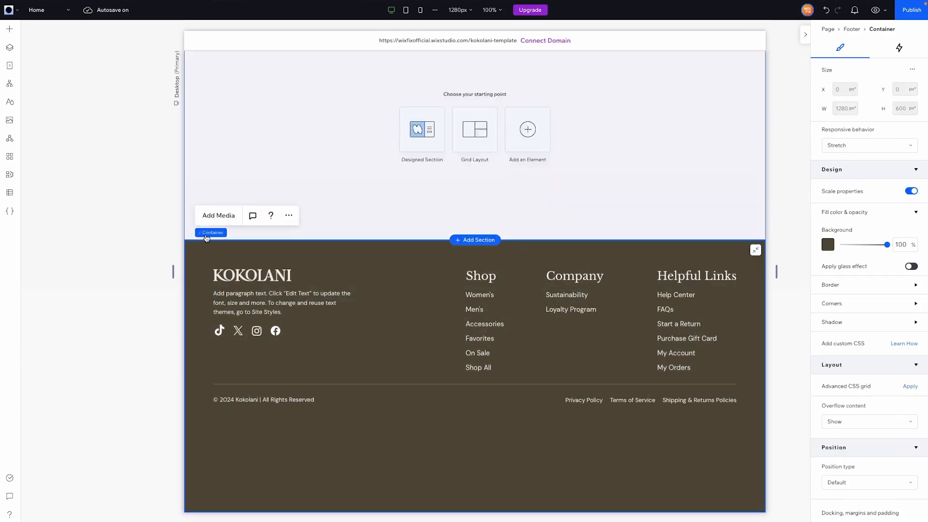
Set the footer section's height to 0.
click(207, 234)
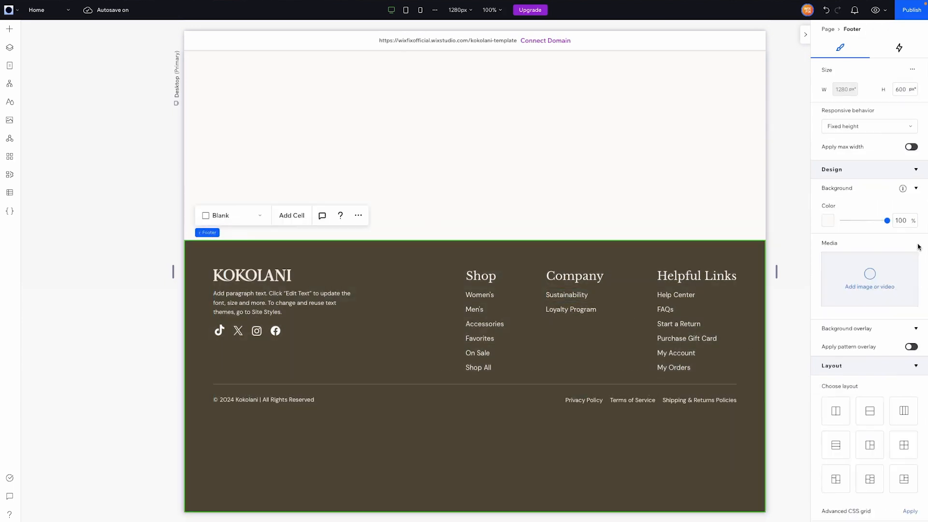
double_click(900, 89)
text(0)
key(Return)
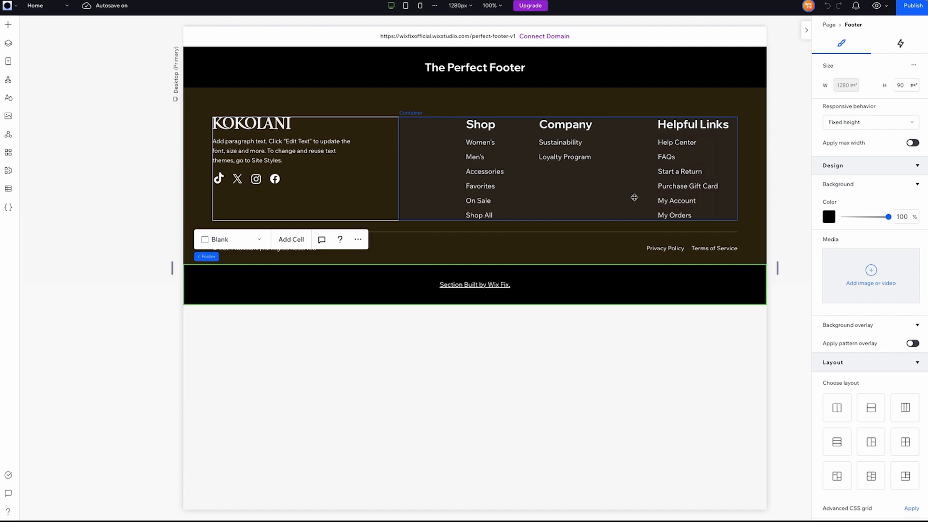
In the perfect-footer-v1 site, set the Helpful Links and Company columns of the links container to Min content.
click(605, 187)
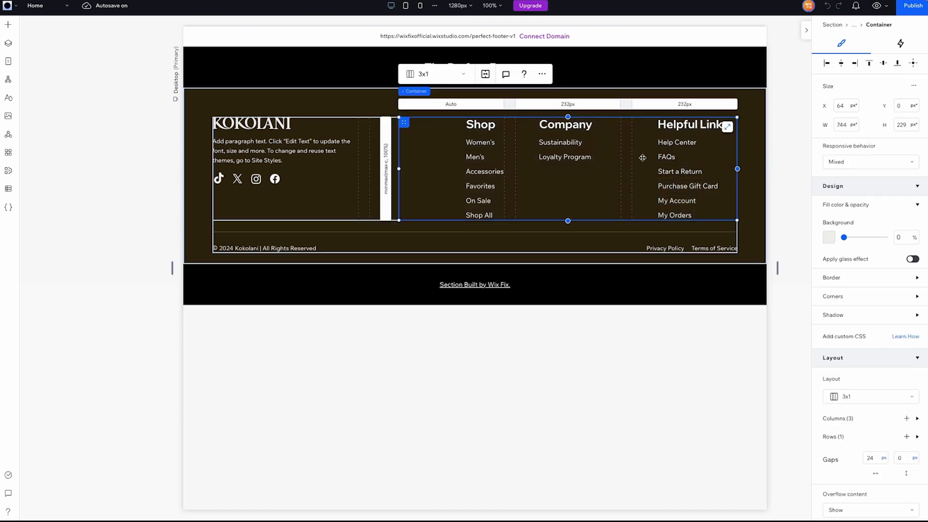
click(682, 105)
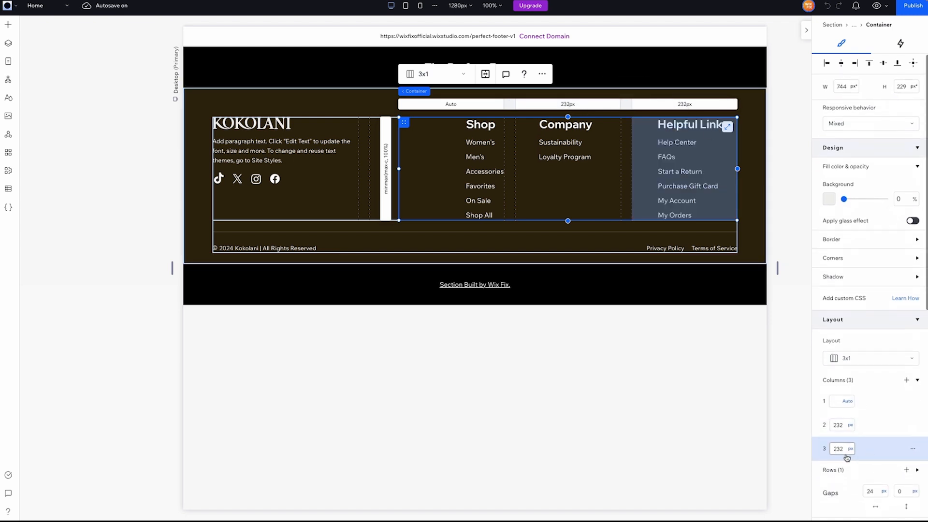
click(849, 450)
click(863, 496)
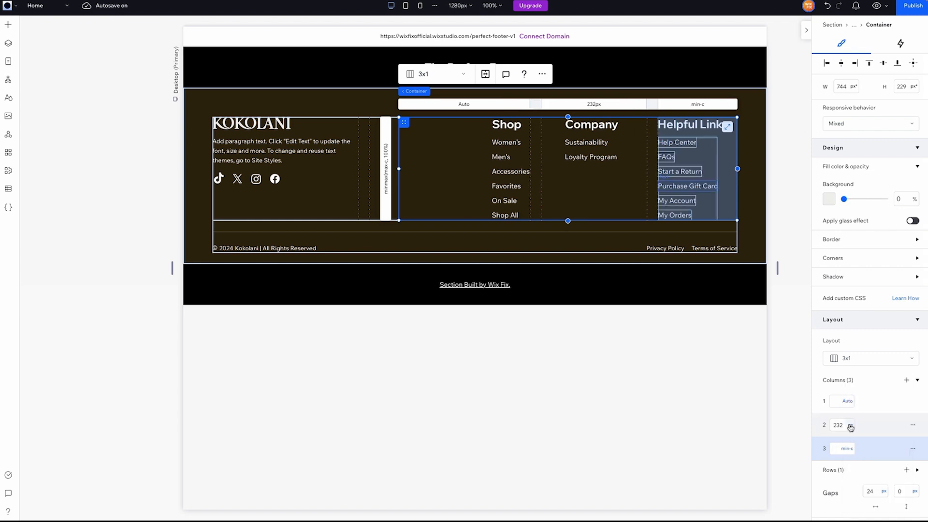
click(850, 428)
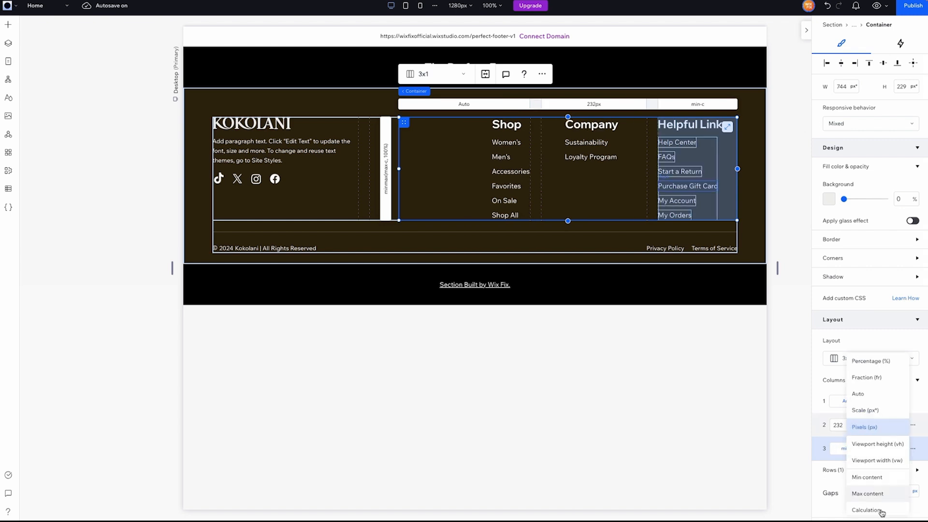
click(867, 478)
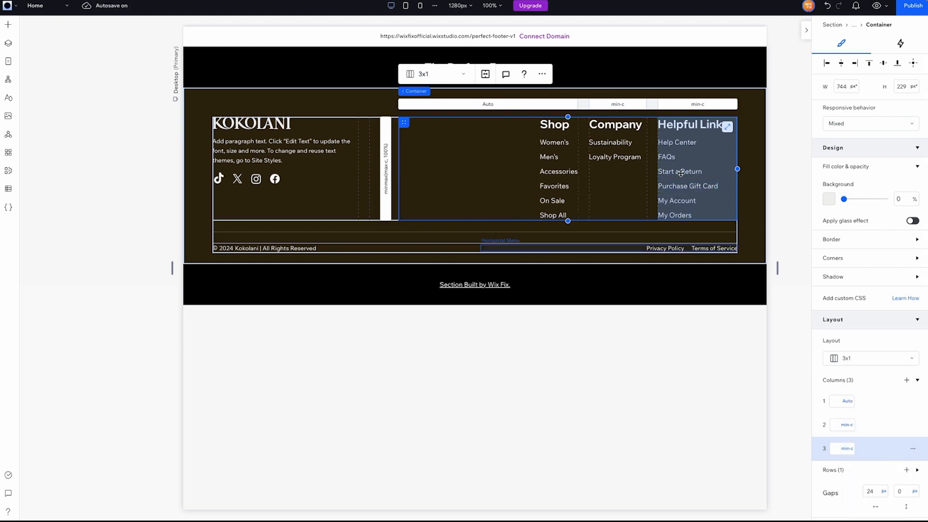
Set the links container's horizontal gap to 64 px* and check the layout by narrowing and widening the canvas.
scroll(876, 443, down, 1)
scroll(877, 443, down, 1)
click(874, 436)
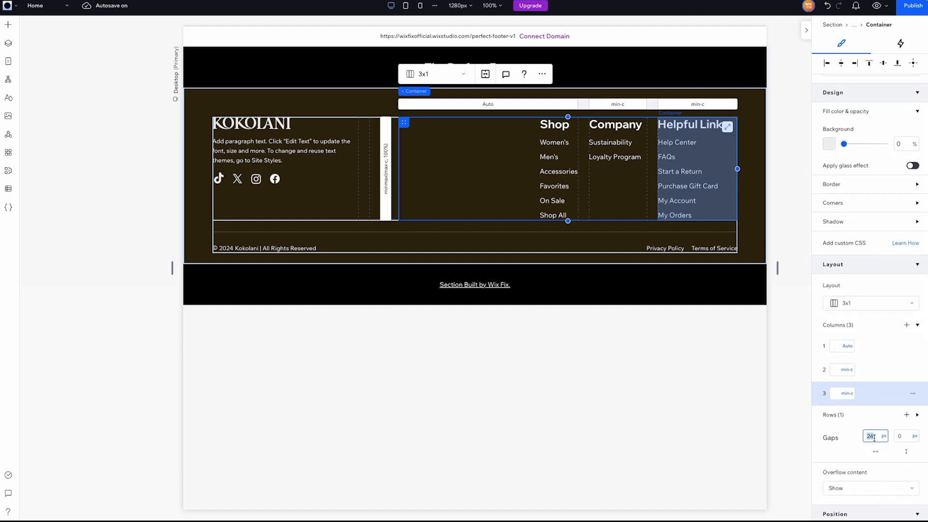
text(64)
text(px*)
key(Return)
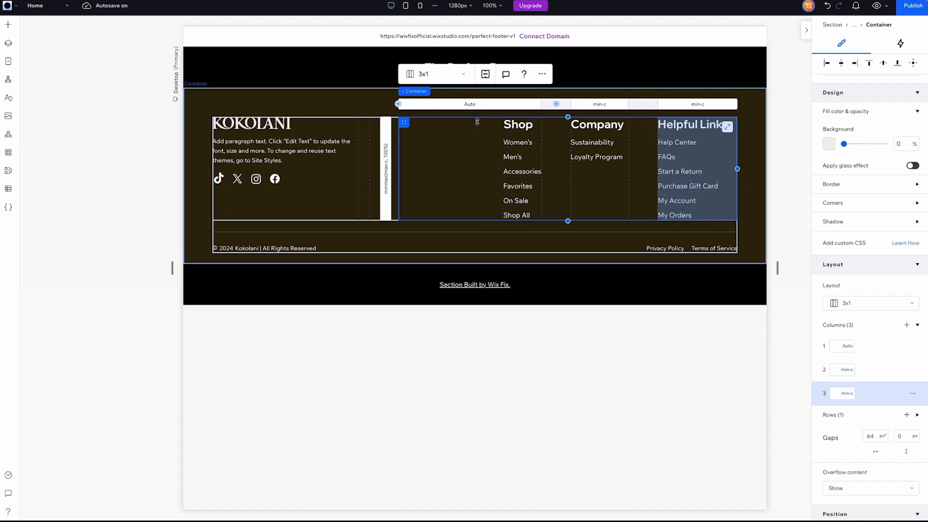
drag(778, 269, 696, 259)
mouse_move(767, 266)
mouse_down()
mouse_move(862, 273)
mouse_move(739, 269)
mouse_move(891, 269)
mouse_move(777, 268)
mouse_up()
click(643, 127)
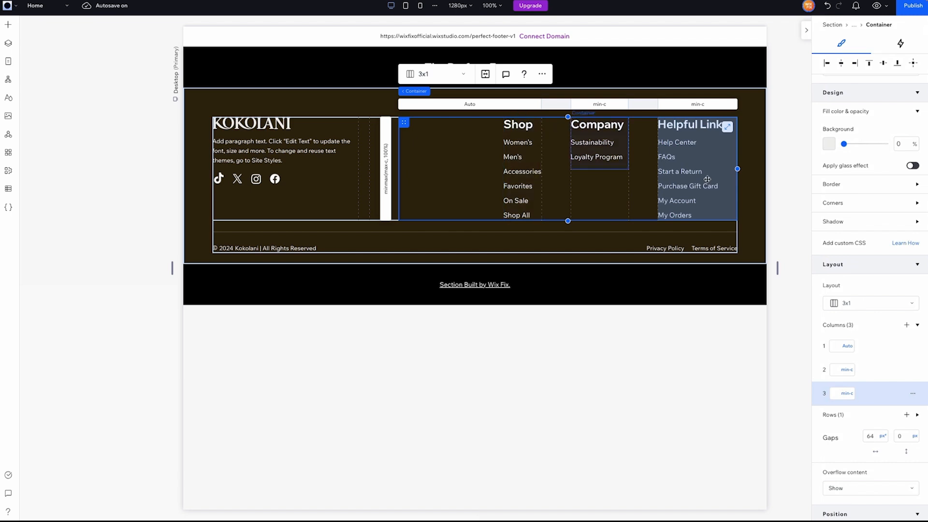
click(799, 198)
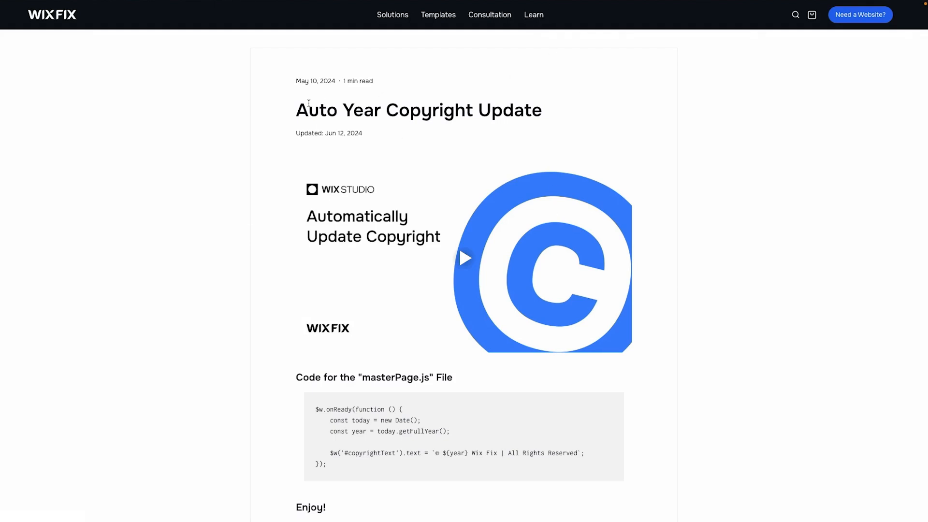
Examine the masterPage.js code in the Auto Year Copyright Update article on the Wix Fix website.
drag(301, 106, 565, 128)
scroll(729, 161, down, 1)
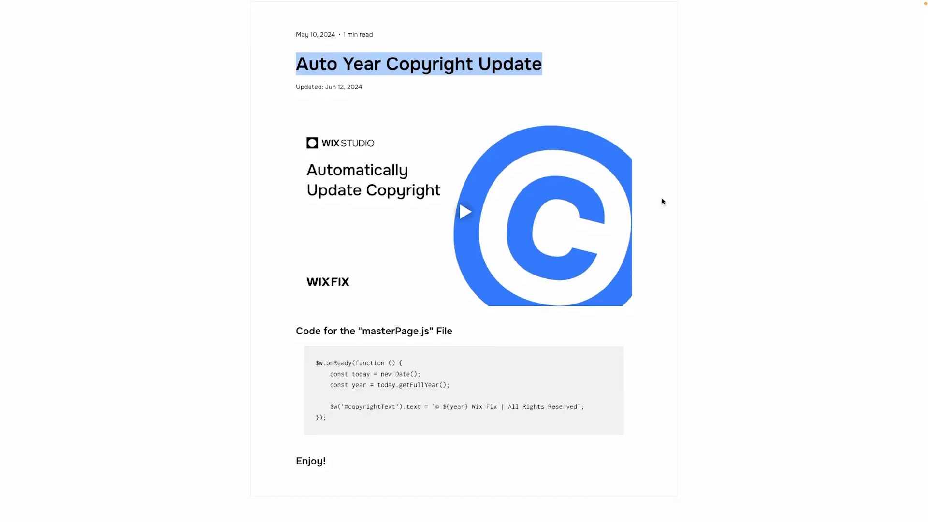
Copy the full masterPage.js code snippet from the Auto Year Copyright Update article.
scroll(411, 302, down, 2)
drag(338, 348, 315, 293)
key(ctrl+c)
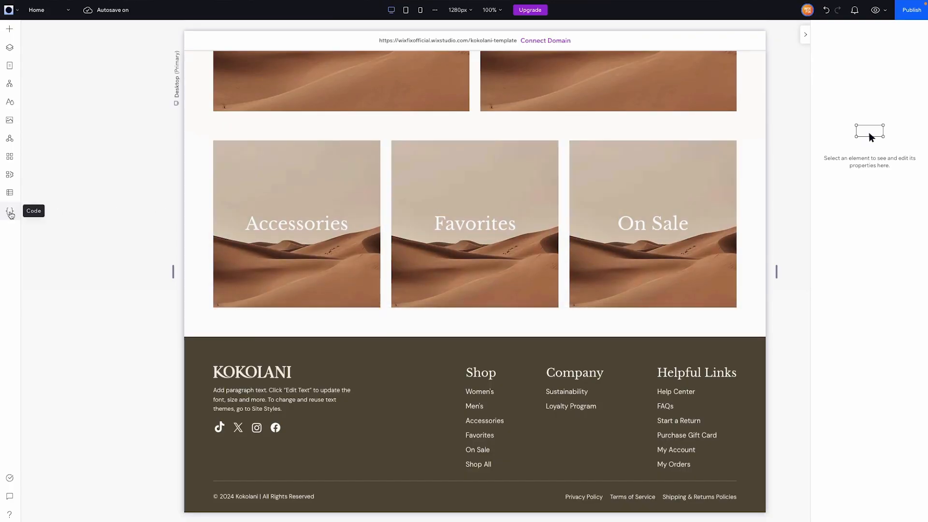
In the Kokolani site editor, replace all default code in masterPage.js with the copied copyright year snippet.
click(9, 212)
click(118, 282)
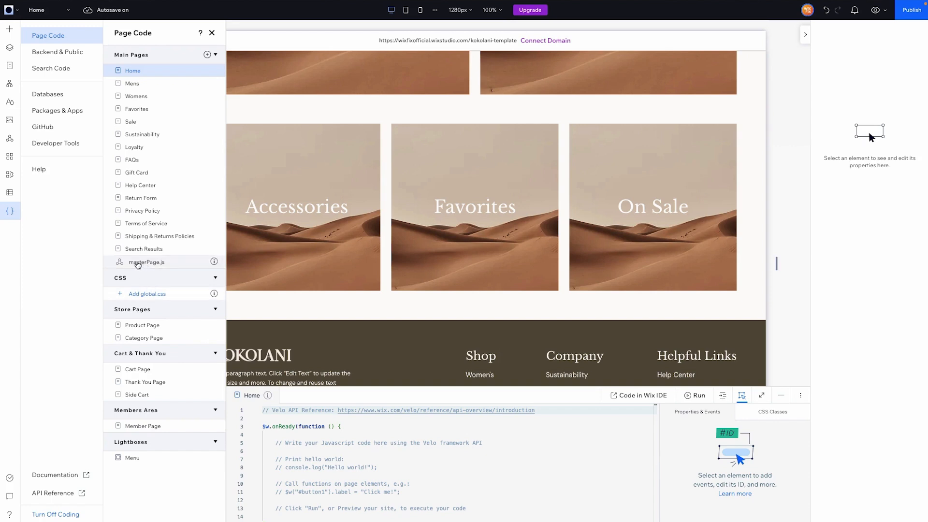
click(138, 263)
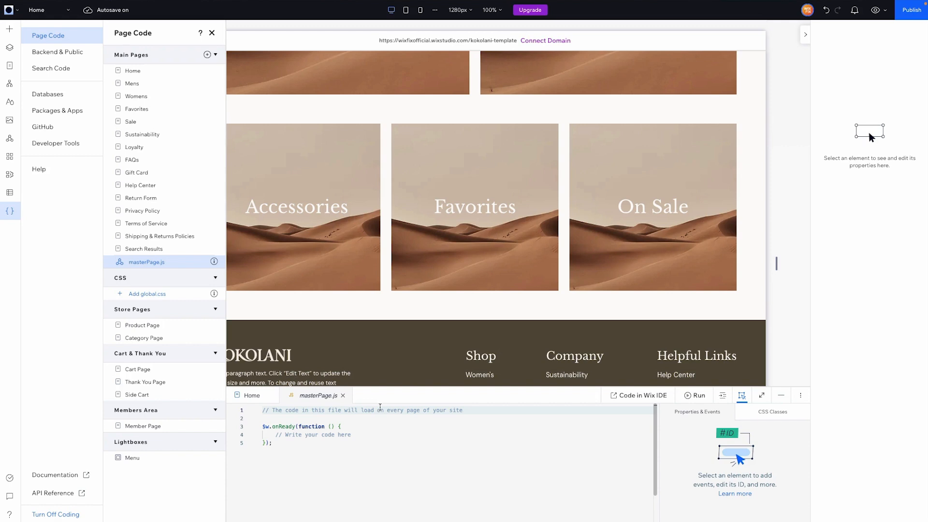
click(315, 448)
key(ctrl+a)
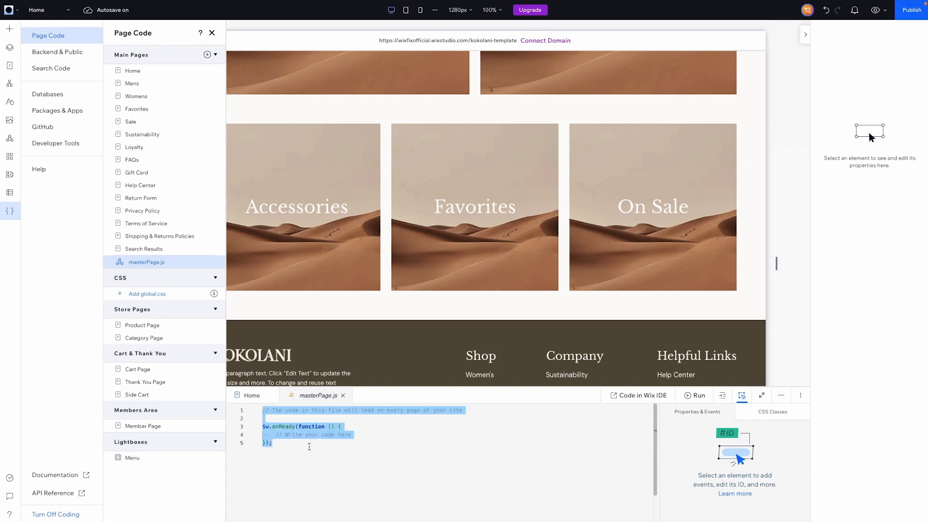
key(ctrl+v)
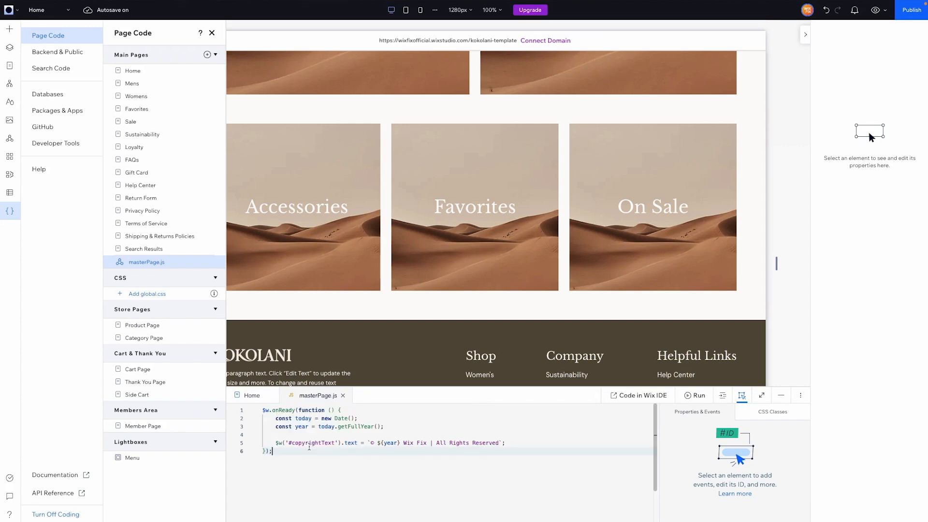
Trim the text template on line 5 to only ${year}, removing the copyright symbol and "Wix Fix | All Rights Reserved".
mouse_move(404, 443)
mouse_down()
mouse_move(502, 445)
mouse_move(405, 444)
mouse_up()
click(500, 443)
key(BackSpace)
key(BackSpace)
click(378, 443)
key(BackSpace)
key(BackSpace)
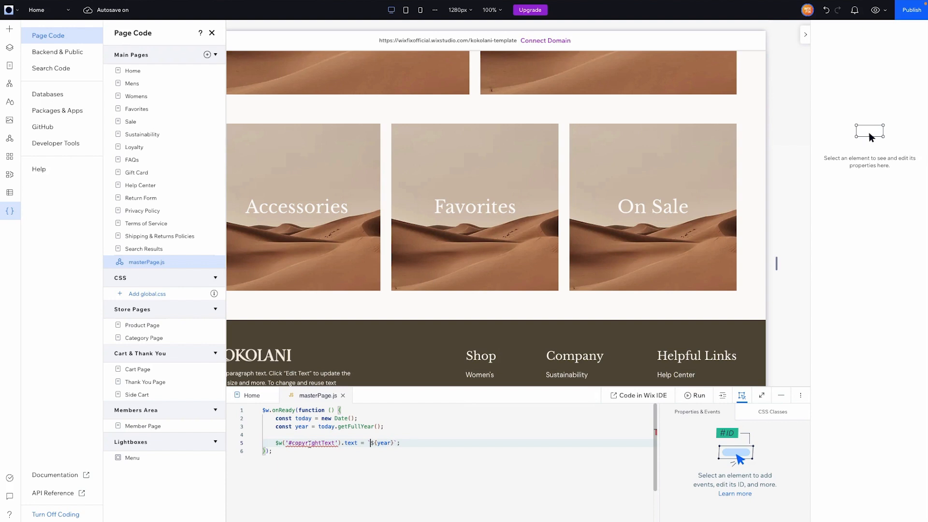
Set the ID of the footer's year text element to copyrightText, copied from the selector in the code.
double_click(311, 444)
key(ctrl+c)
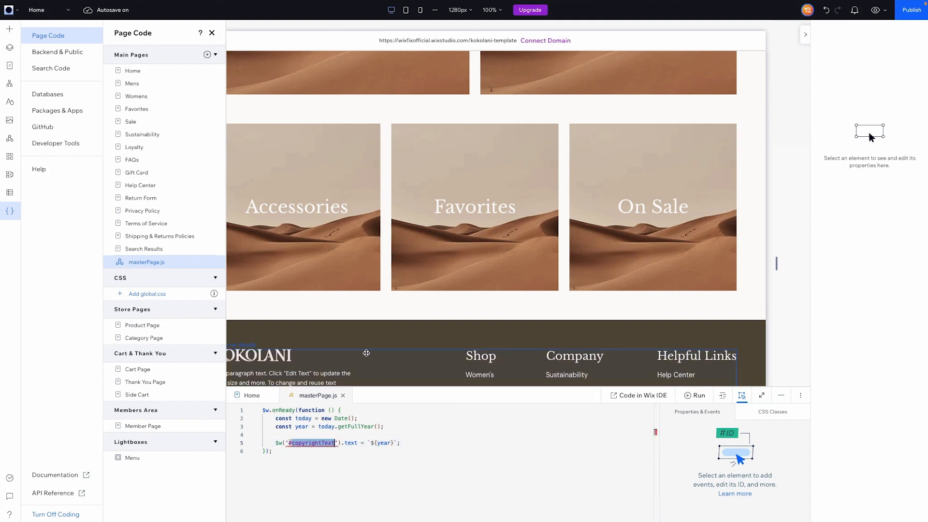
click(783, 398)
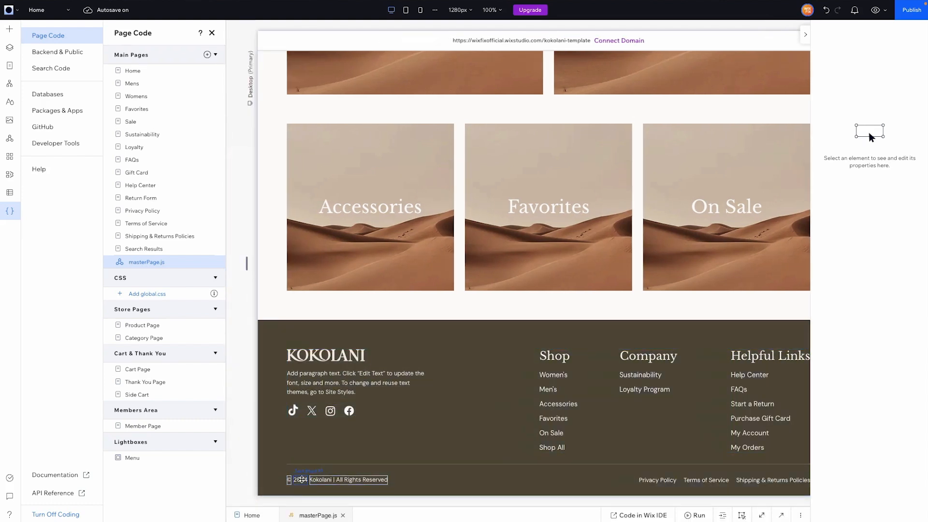
click(301, 480)
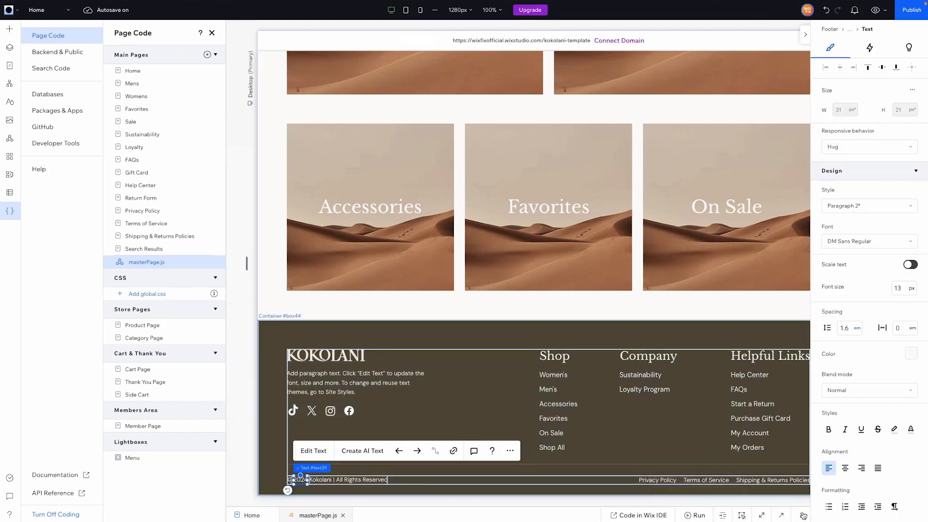
click(782, 516)
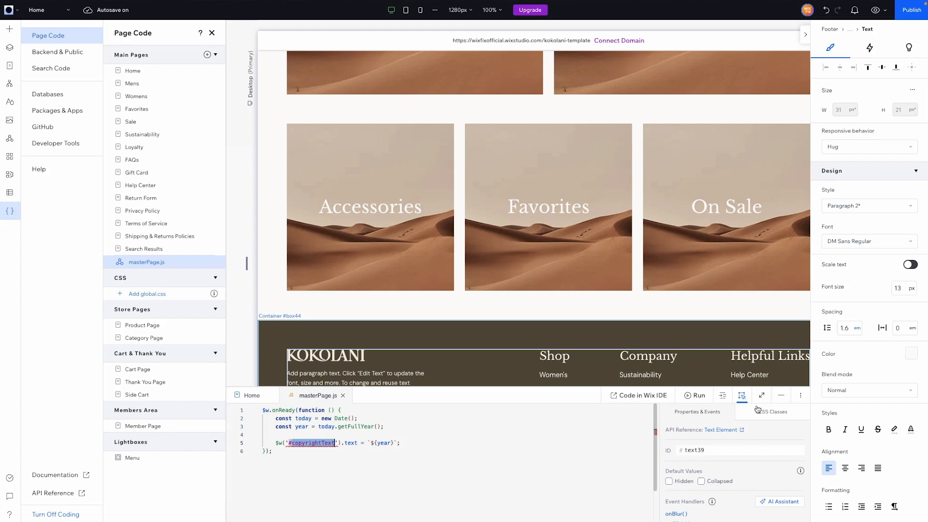
click(707, 450)
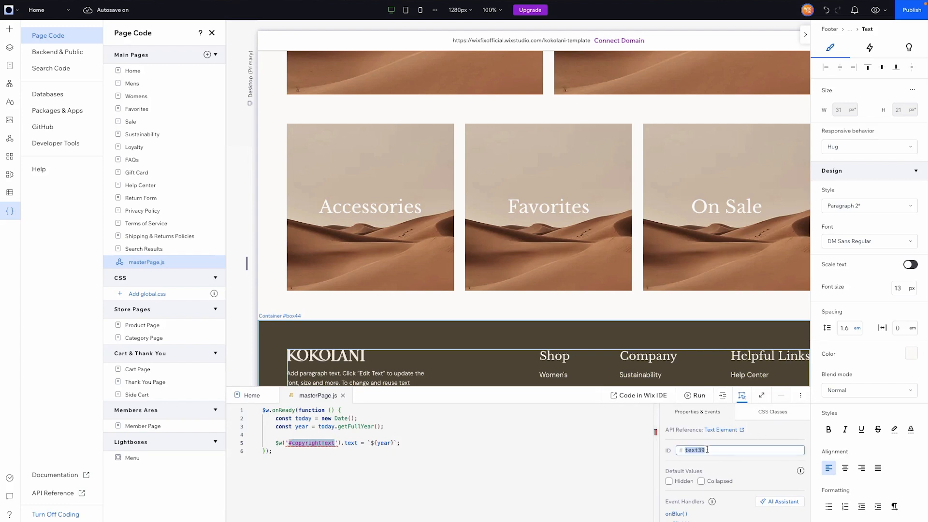
key(ctrl+v)
click(336, 458)
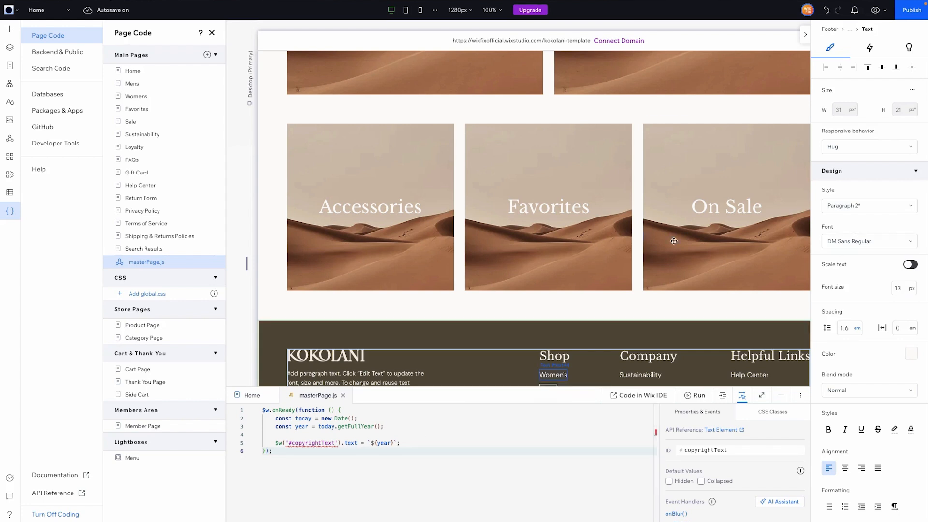
Preview the site with the developer console minimized and check the year in the footer's copyright line.
click(876, 11)
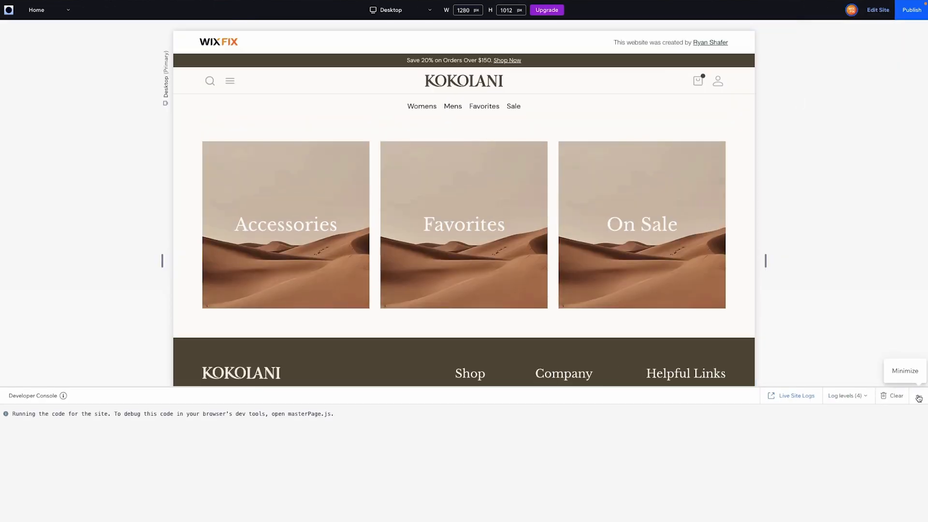
click(919, 398)
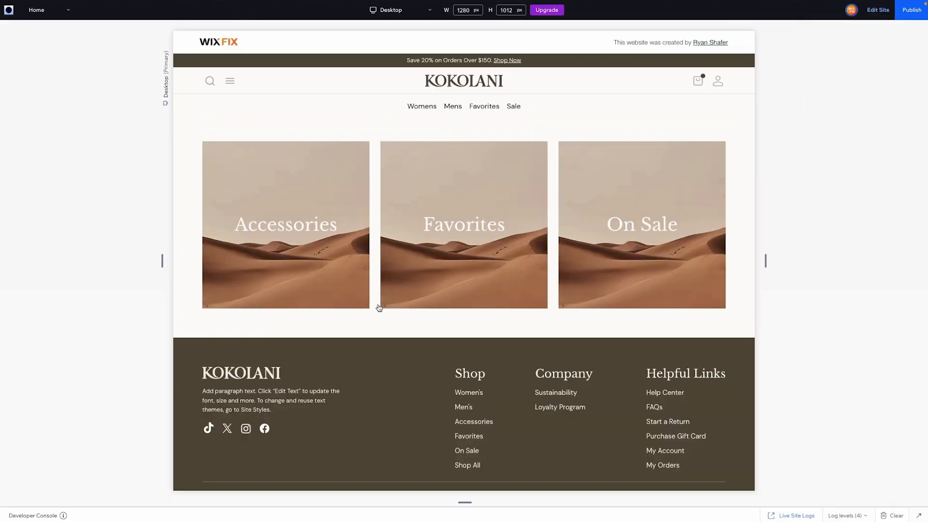
scroll(377, 308, down, 1)
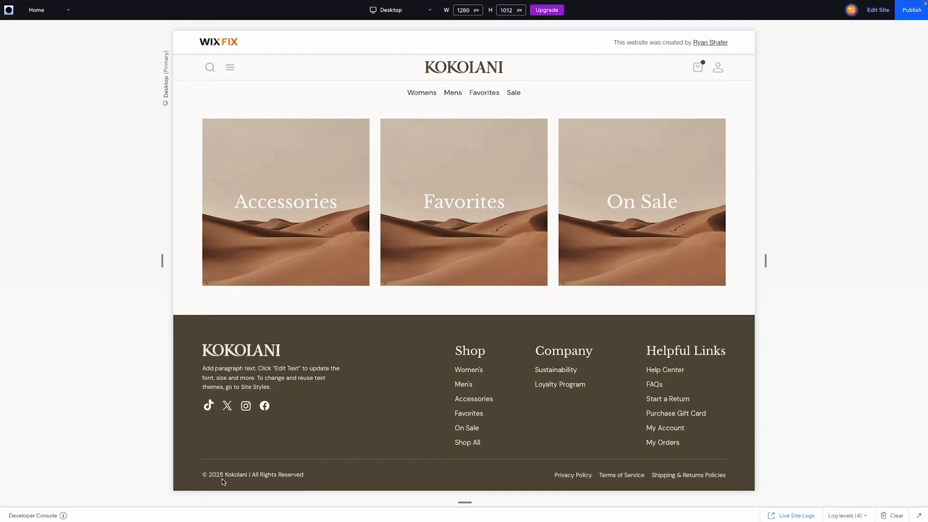